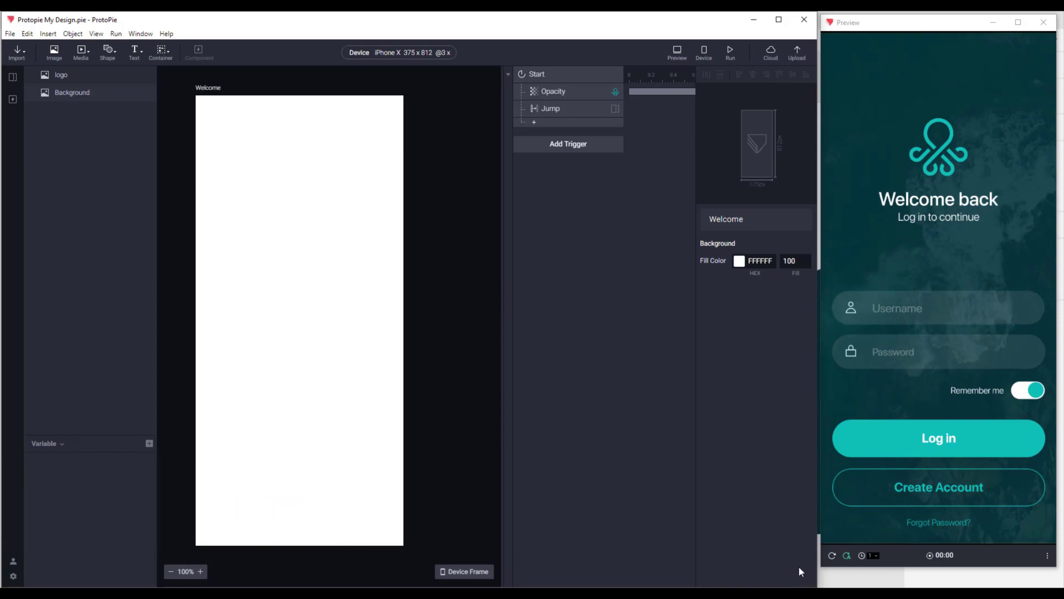
Step: Restart the prototype preview and open the Login scene for editing
{"action": "left_click", "coordinate": [832, 556]}
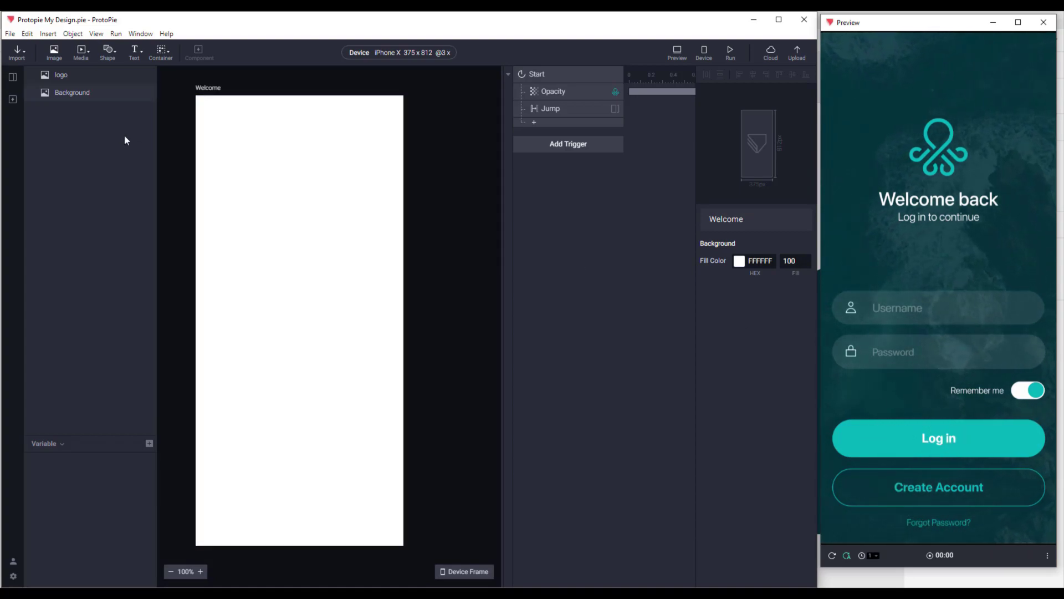
{"action": "left_click", "coordinate": [13, 77]}
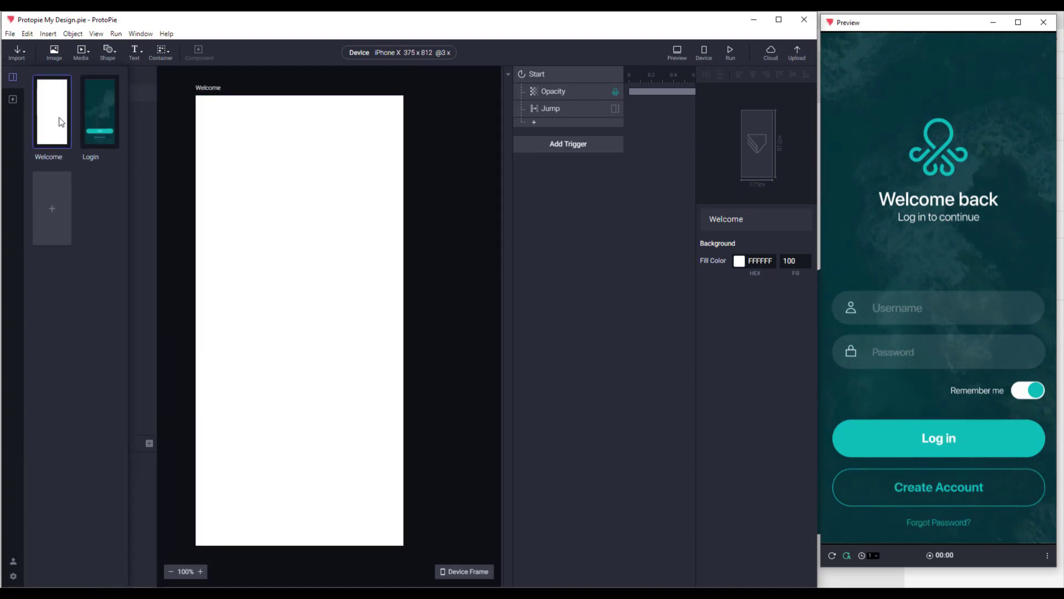
{"action": "double_click", "coordinate": [93, 115]}
Step: Add a Tap trigger targeting the Log in container inside Bottom Buttons
{"action": "left_click", "coordinate": [274, 441]}
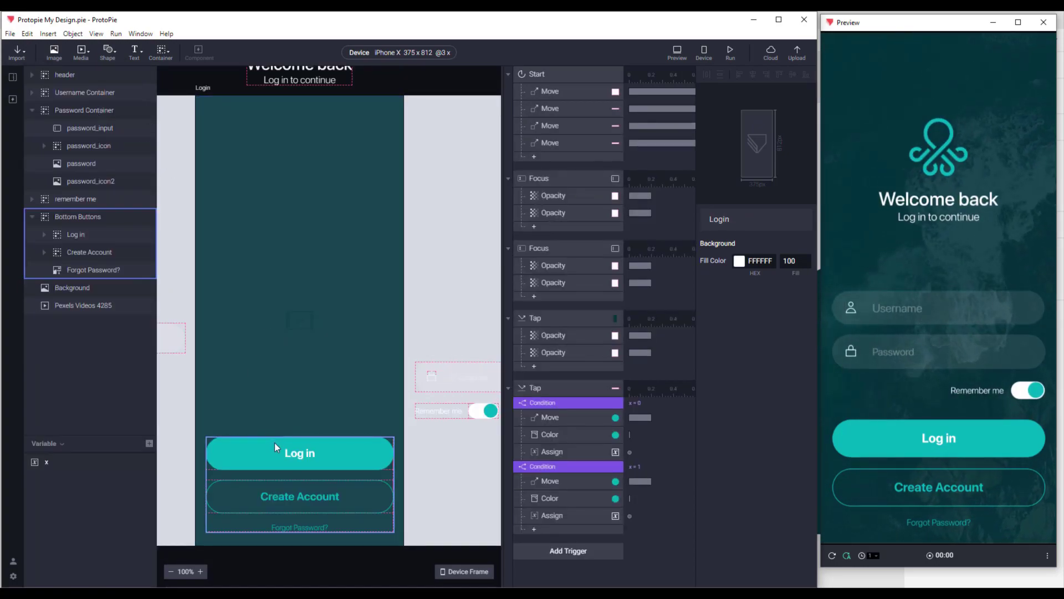
{"action": "left_click", "coordinate": [275, 442]}
{"action": "left_click", "coordinate": [584, 554]}
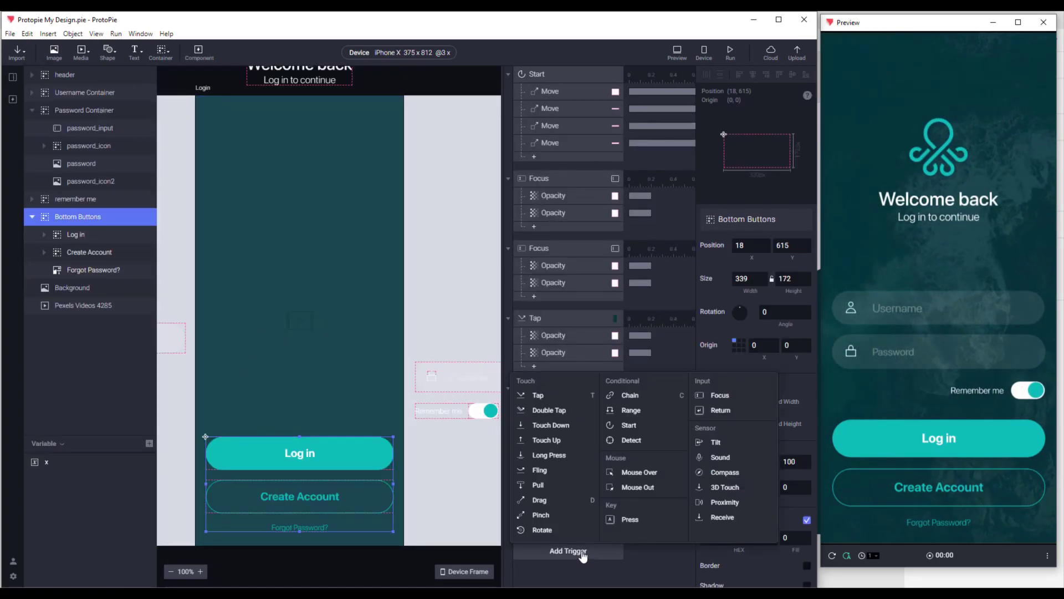
{"action": "left_click", "coordinate": [565, 400]}
{"action": "left_click", "coordinate": [744, 237]}
{"action": "scroll", "coordinate": [754, 311], "scroll_direction": "down", "scroll_amount": 5}
{"action": "scroll", "coordinate": [755, 317], "scroll_direction": "up", "scroll_amount": 2}
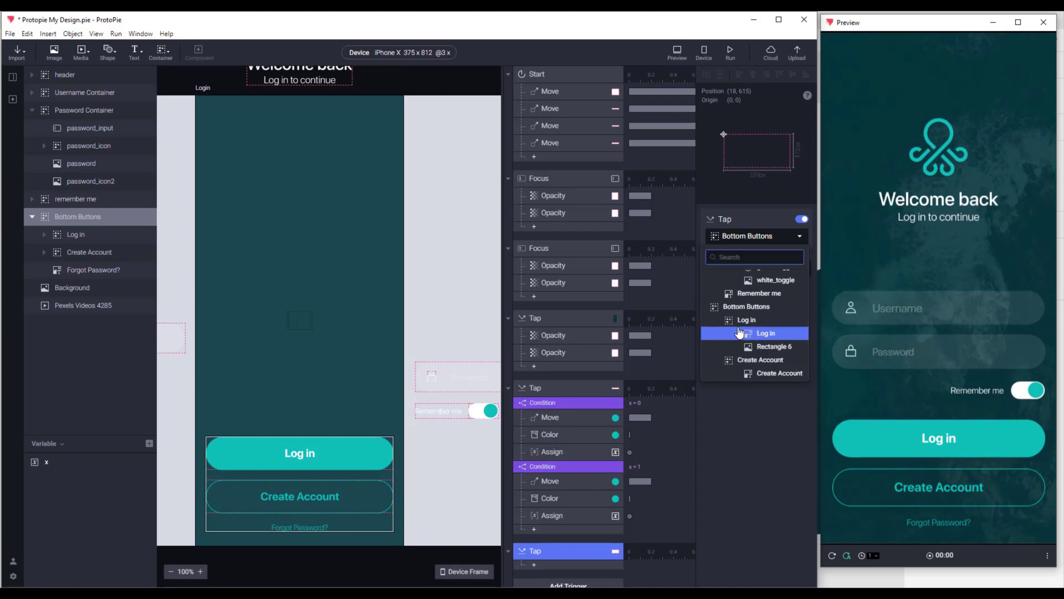
{"action": "left_click", "coordinate": [746, 322]}
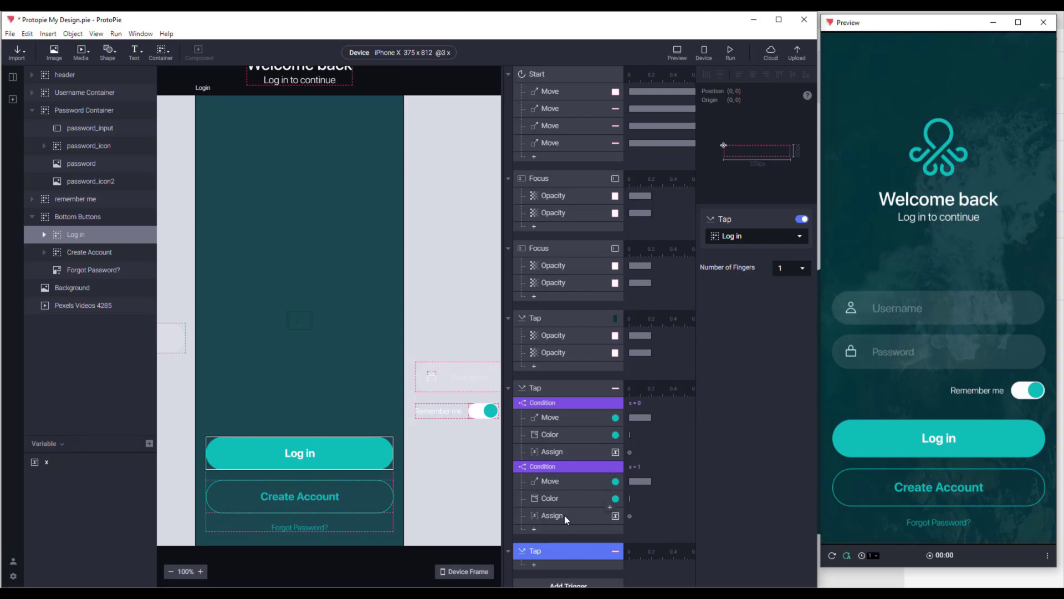
{"action": "scroll", "coordinate": [555, 487], "scroll_direction": "down", "scroll_amount": 4}
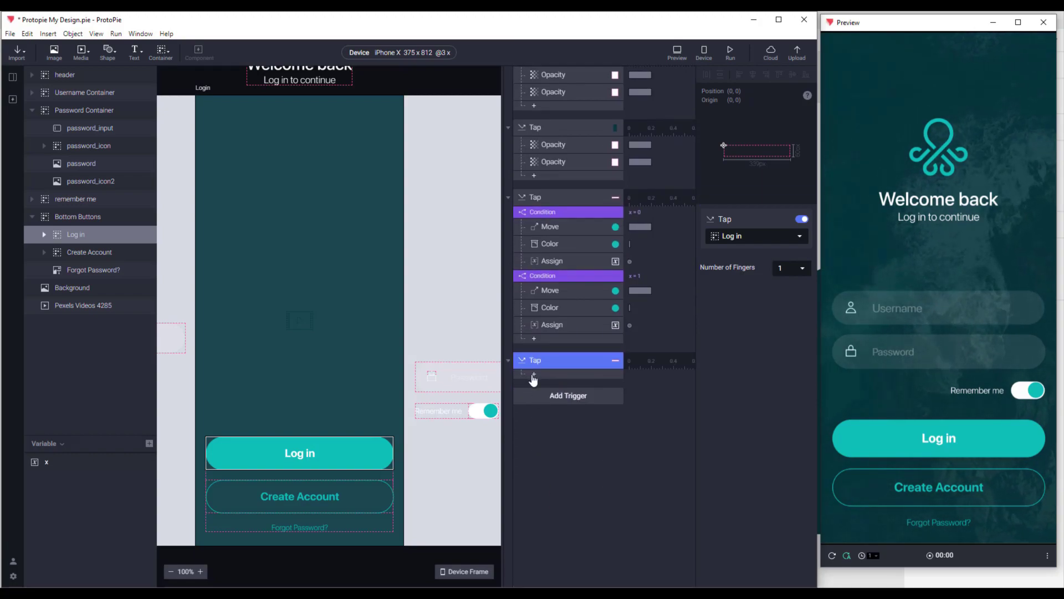
{"action": "left_click", "coordinate": [534, 375]}
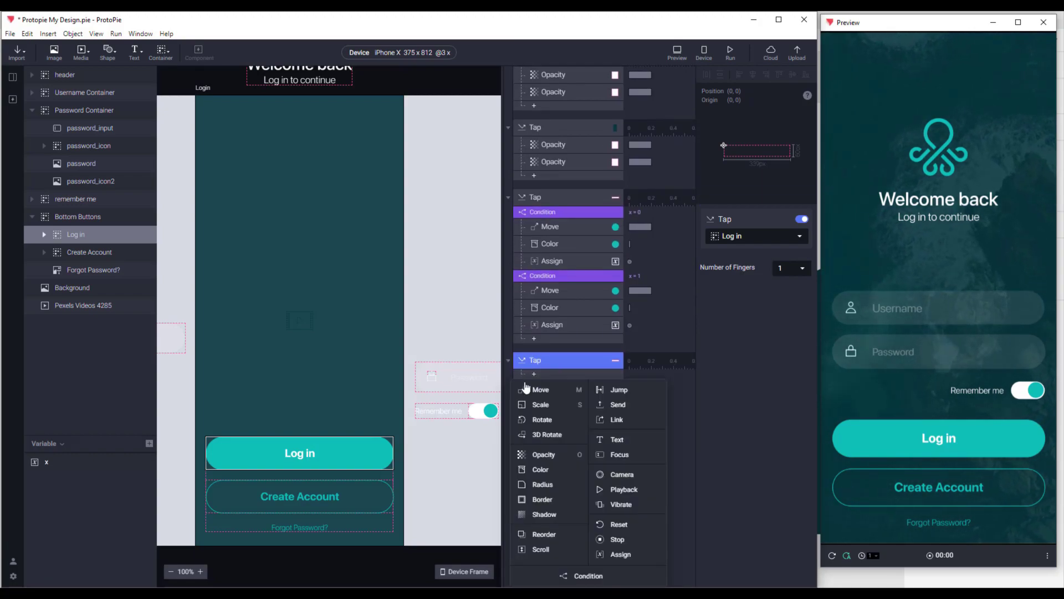
{"action": "left_click", "coordinate": [688, 406]}
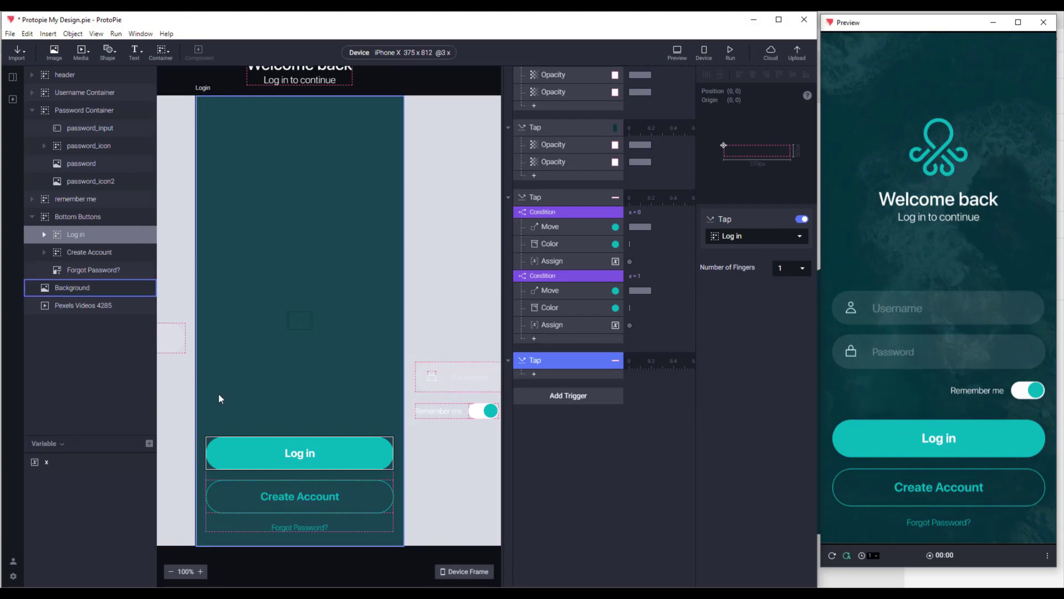
Step: Add a rectangle layer directly above Rectangle 6 inside the Log in container
{"action": "left_click", "coordinate": [44, 234]}
{"action": "left_click", "coordinate": [88, 253]}
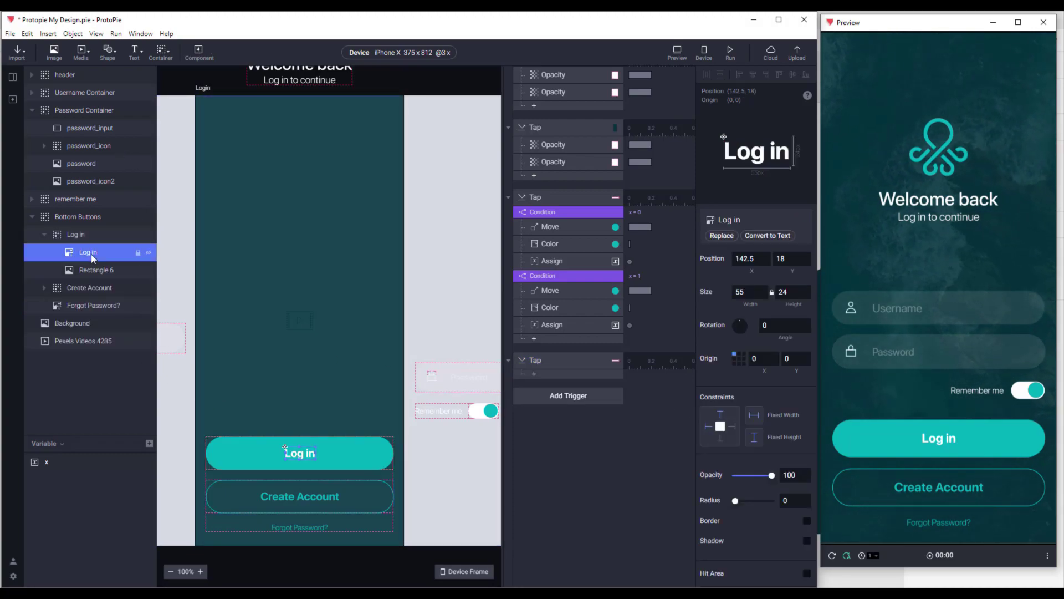
{"action": "left_click", "coordinate": [92, 269]}
{"action": "right_click", "coordinate": [92, 271]}
{"action": "mouse_move", "coordinate": [177, 323]}
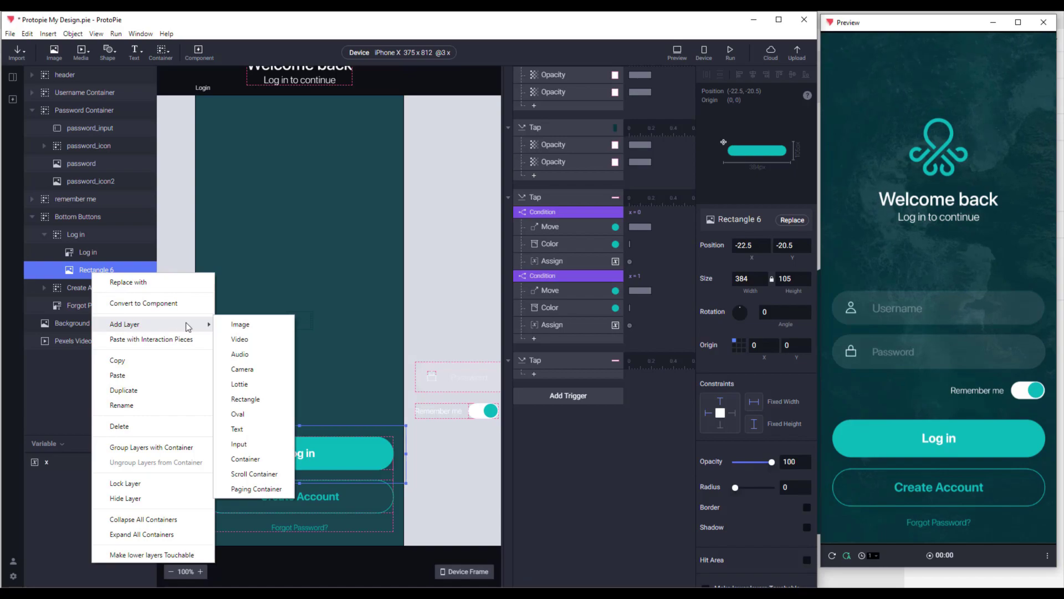
{"action": "left_click", "coordinate": [251, 396]}
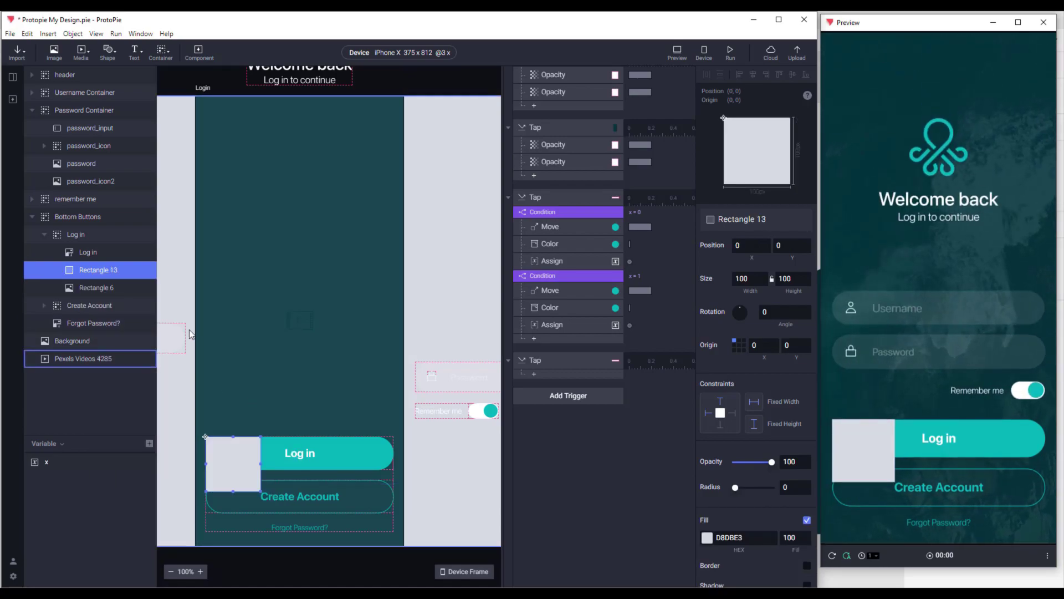
Step: Resize the new rectangle to 339 by 60 so it covers the Log in button
{"action": "scroll", "coordinate": [260, 464], "scroll_direction": "up", "scroll_amount": 5}
{"action": "left_click_drag", "start_coordinate": [264, 464], "coordinate": [463, 464]}
{"action": "left_click_drag", "start_coordinate": [308, 516], "coordinate": [401, 475]}
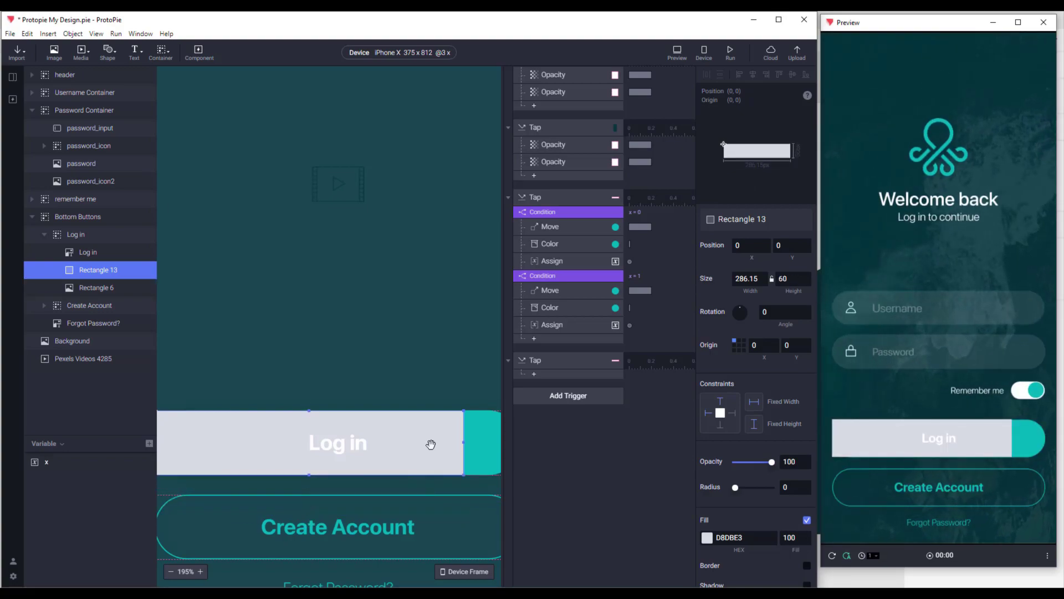
{"action": "scroll", "coordinate": [431, 446], "scroll_direction": "up", "scroll_amount": 5}
{"action": "left_click_drag", "start_coordinate": [250, 414], "coordinate": [361, 413]}
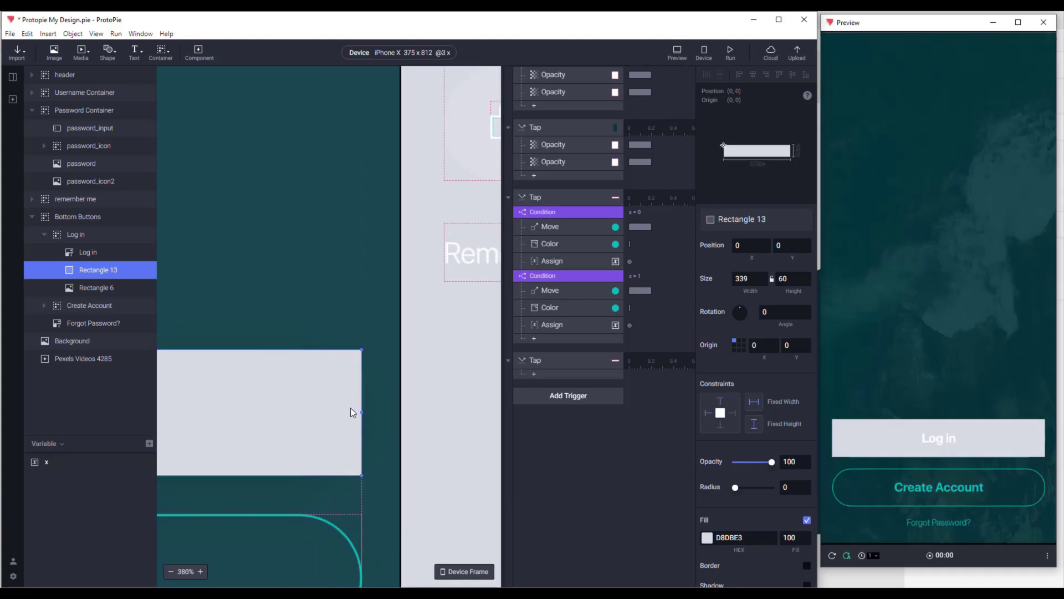
Step: Give the rectangle a corner radius of 100 and fill it with teal 00AFBA sampled from the Remember me toggle
{"action": "left_click_drag", "start_coordinate": [743, 487], "coordinate": [776, 487]}
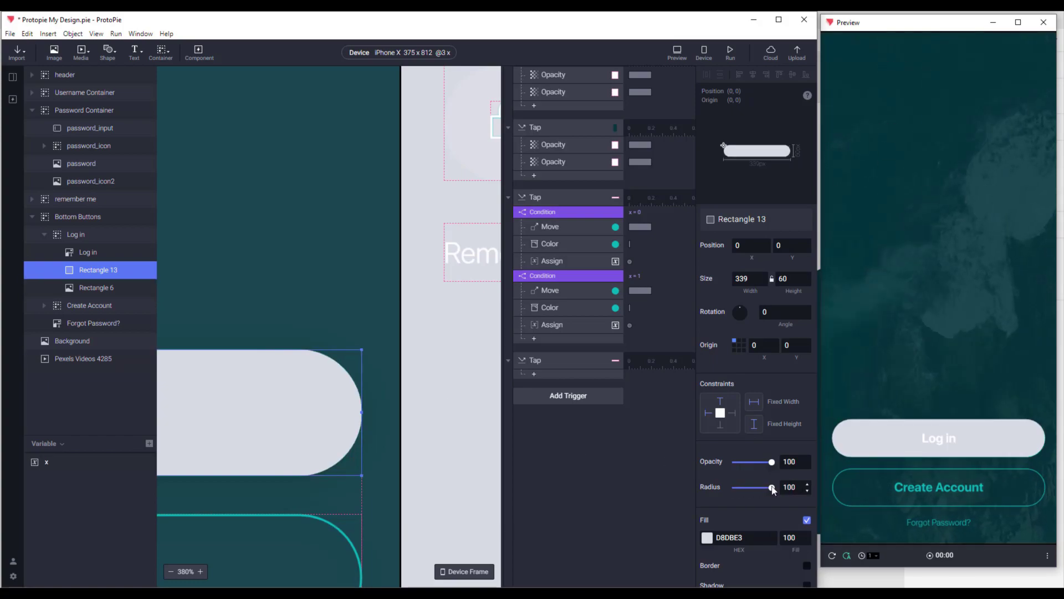
{"action": "scroll", "coordinate": [390, 283], "scroll_direction": "down", "scroll_amount": 8}
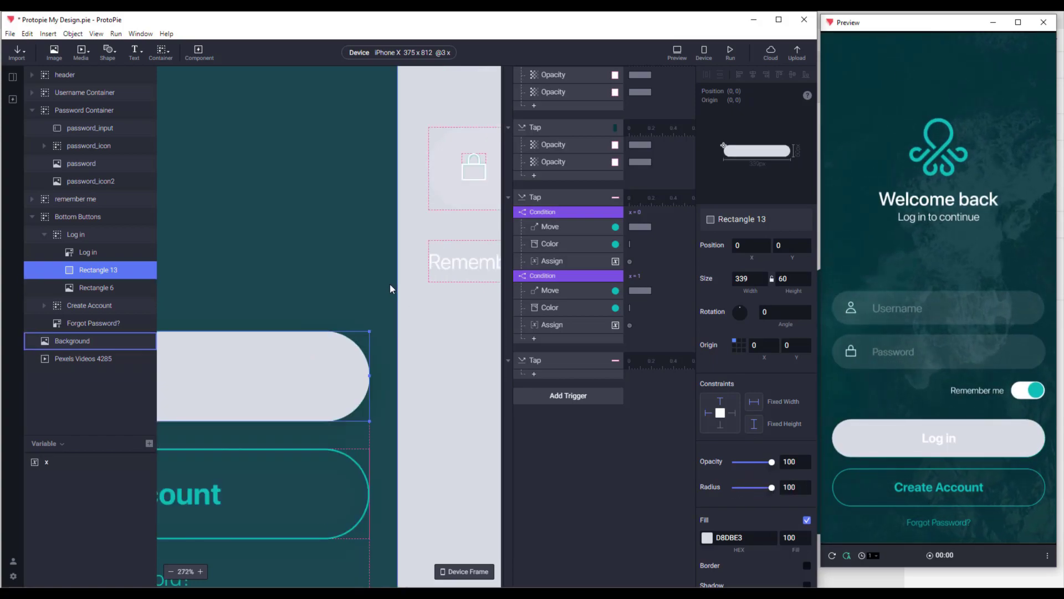
{"action": "scroll", "coordinate": [387, 282], "scroll_direction": "down", "scroll_amount": 2}
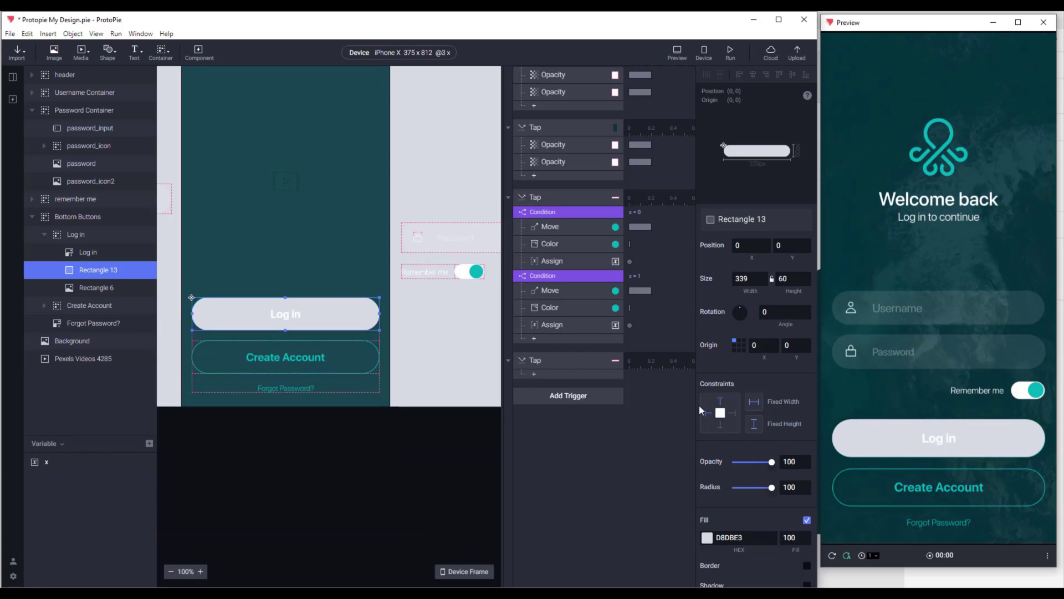
{"action": "left_click", "coordinate": [706, 537]}
{"action": "left_click", "coordinate": [765, 456]}
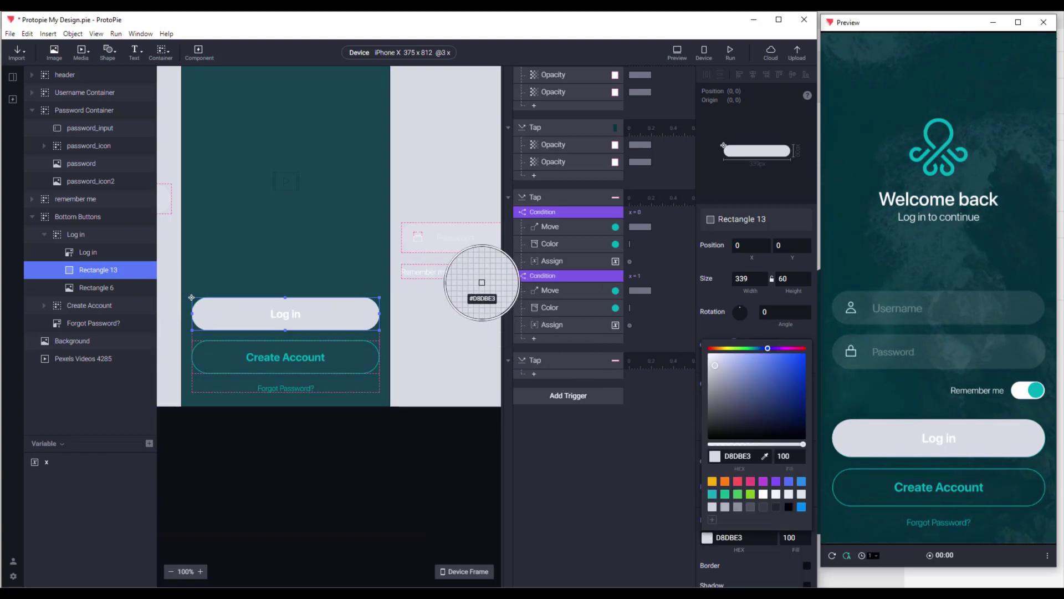
{"action": "left_click", "coordinate": [477, 273]}
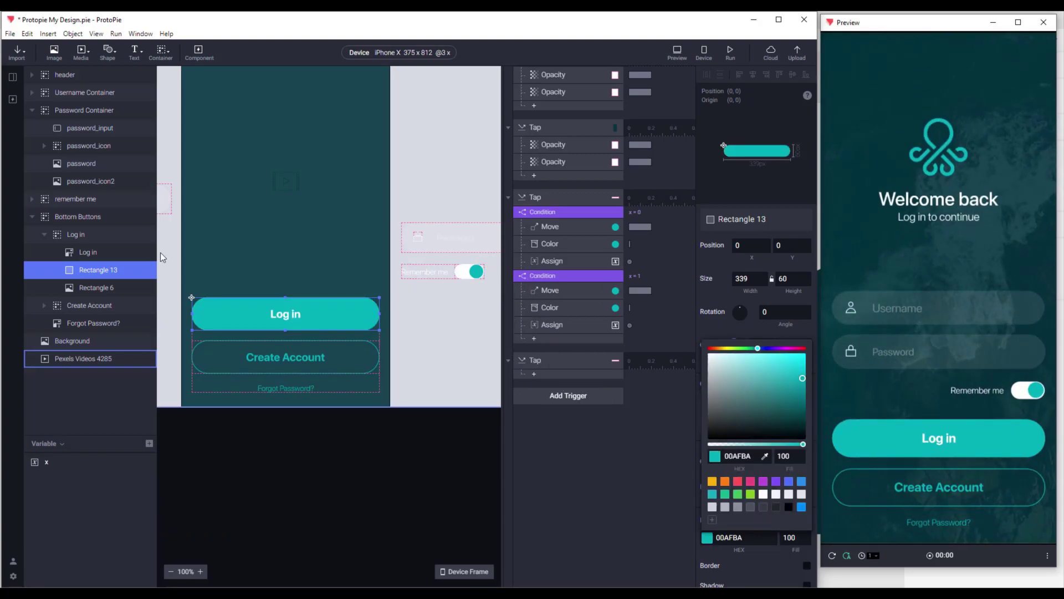
Step: Rename the new rectangle login_bg and delete the Rectangle 6 image layer beneath it
{"action": "double_click", "coordinate": [101, 270]}
{"action": "key", "text": "BackSpace"}
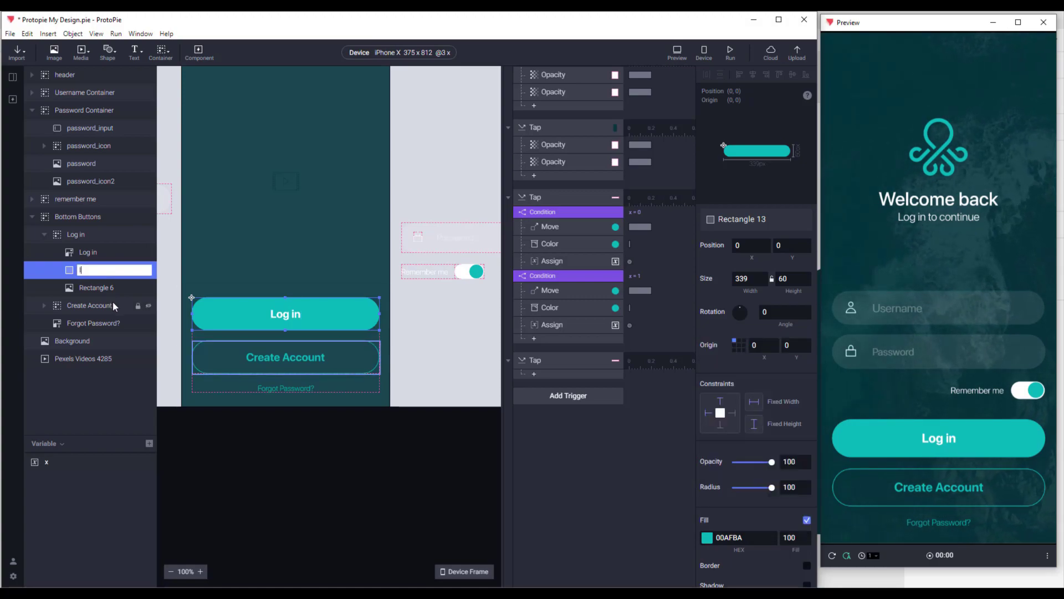
{"action": "type", "text": "log"}
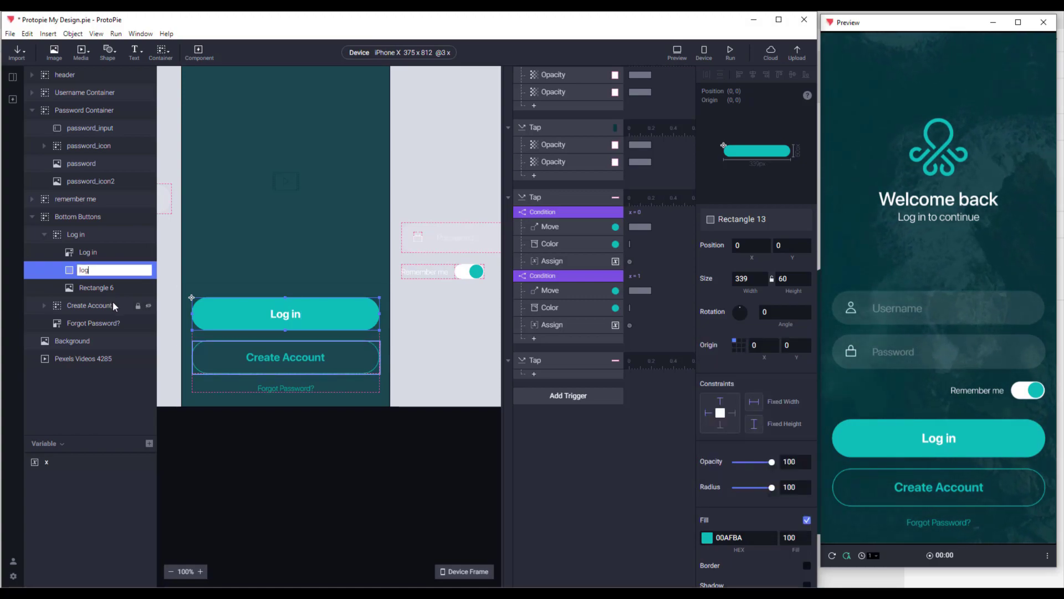
{"action": "type", "text": "in_bg"}
{"action": "key", "text": "Return"}
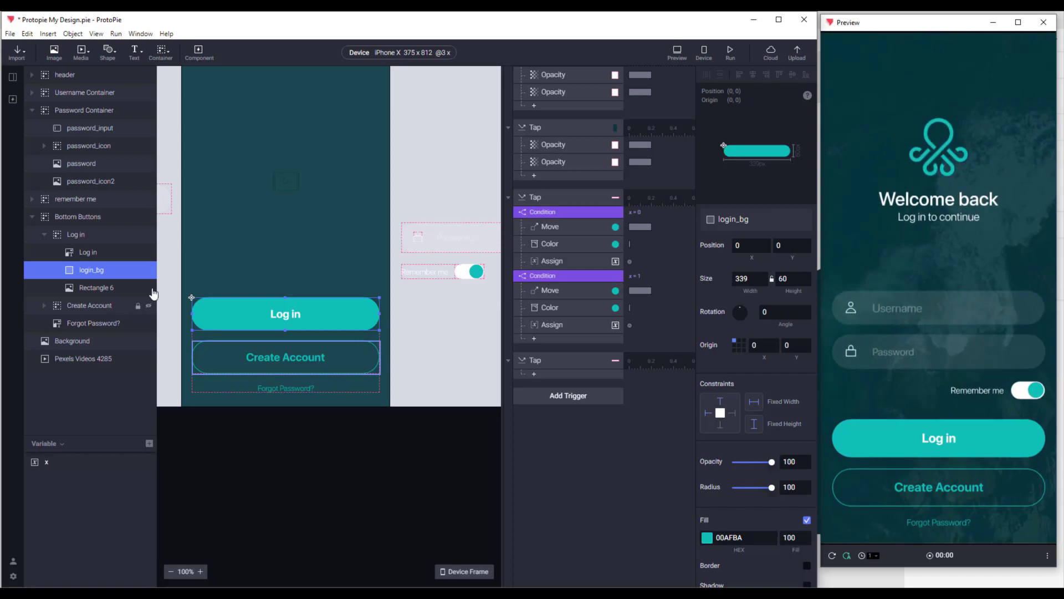
{"action": "left_click", "coordinate": [95, 286]}
{"action": "key", "text": "Delete"}
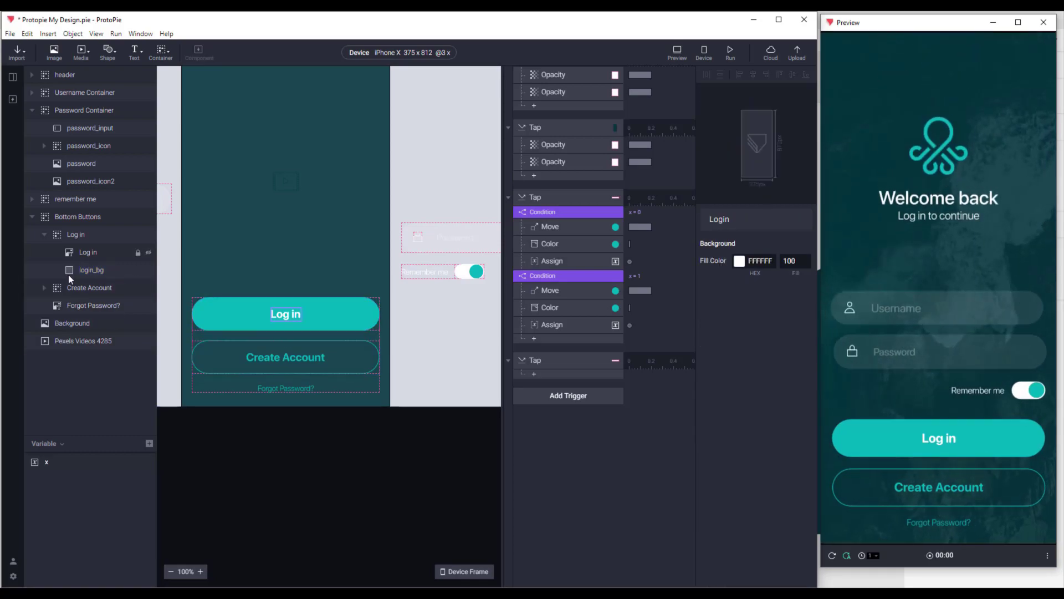
{"action": "left_click", "coordinate": [92, 268]}
{"action": "scroll", "coordinate": [289, 301], "scroll_direction": "up", "scroll_amount": 5}
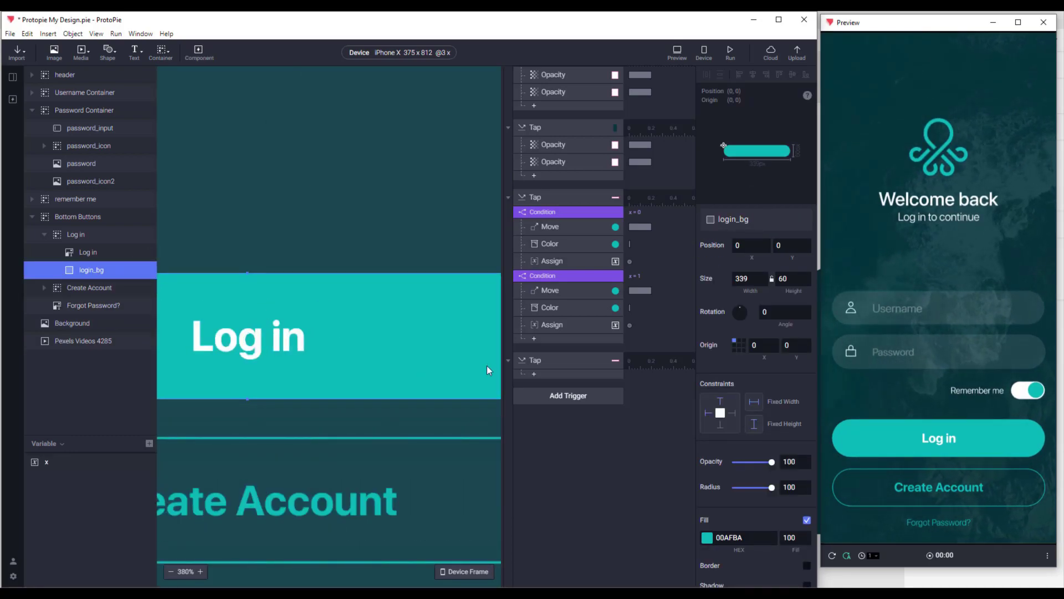
{"action": "scroll", "coordinate": [354, 346], "scroll_direction": "down", "scroll_amount": 2}
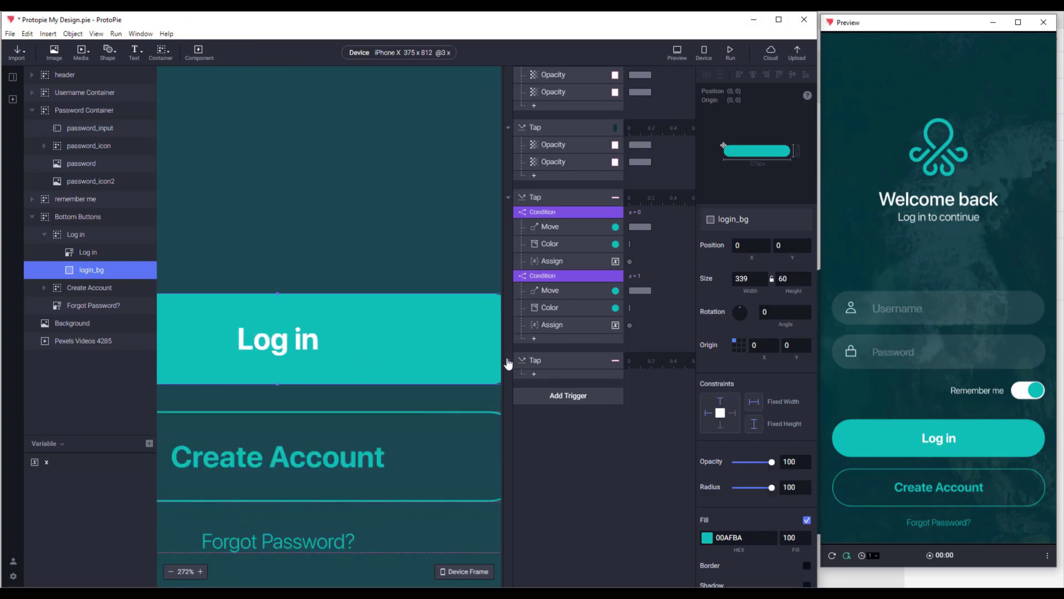
{"action": "left_click", "coordinate": [534, 376]}
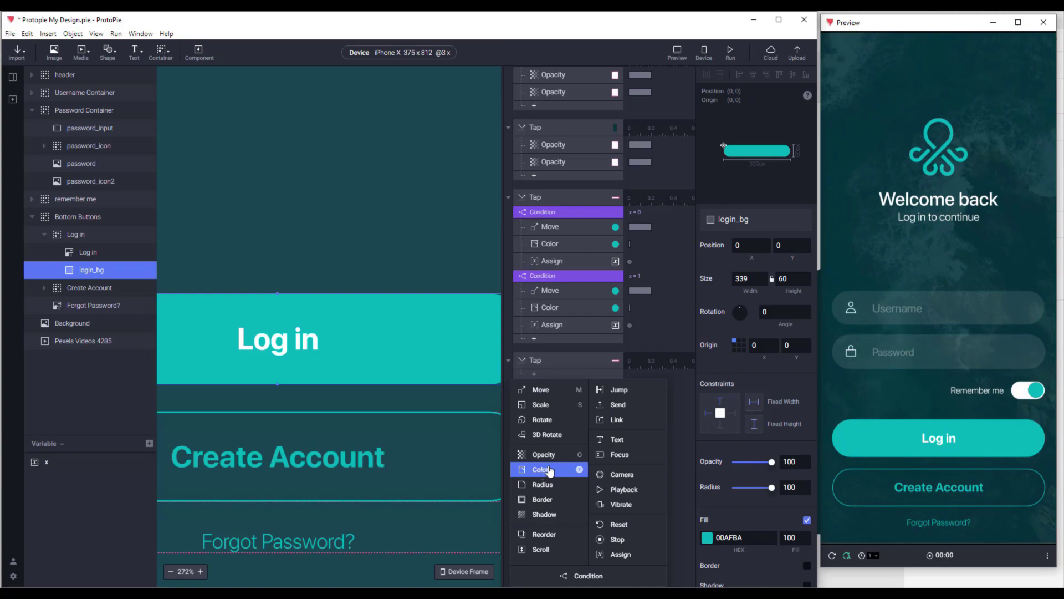
Step: Convert the Log in label layer to text and widen its box to about 57.57 so the label fits on one line
{"action": "left_click", "coordinate": [87, 253]}
{"action": "right_click", "coordinate": [90, 255]}
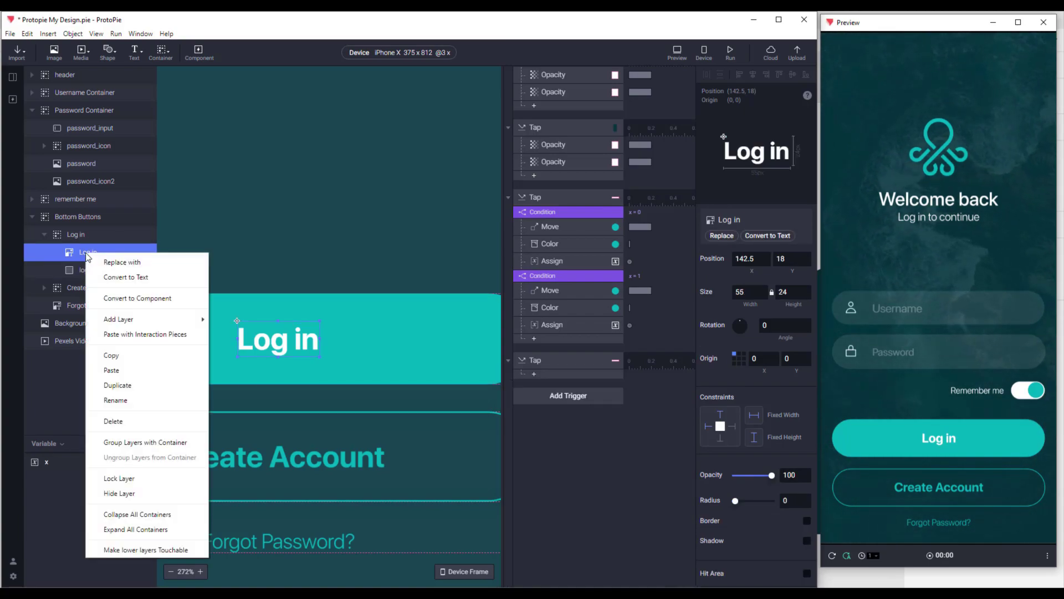
{"action": "left_click", "coordinate": [132, 278]}
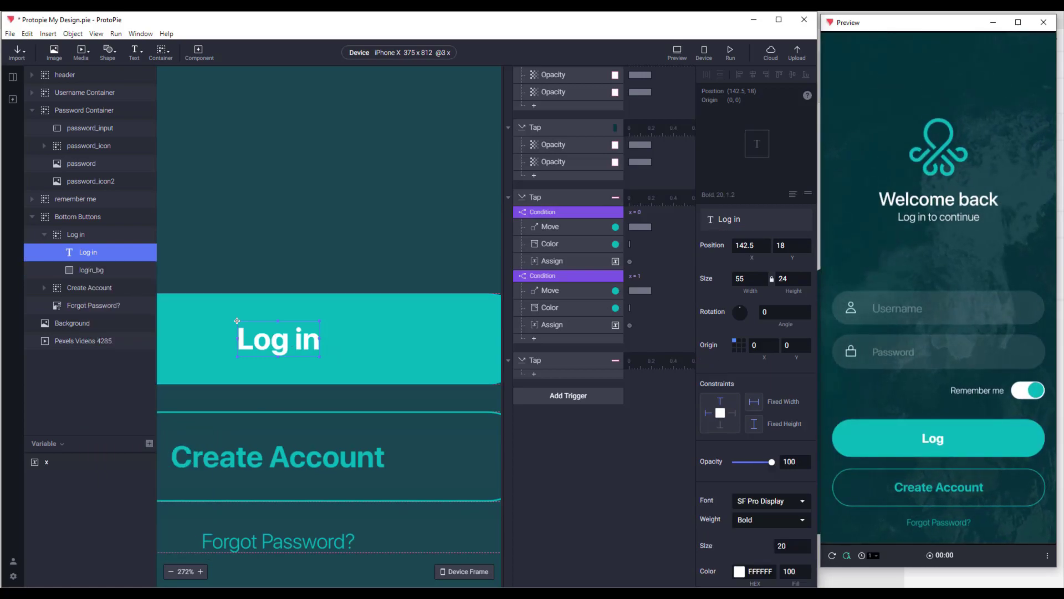
{"action": "mouse_move", "coordinate": [320, 338]}
{"action": "left_mouse_down"}
{"action": "mouse_move", "coordinate": [338, 338]}
{"action": "mouse_move", "coordinate": [321, 340]}
{"action": "left_mouse_up"}
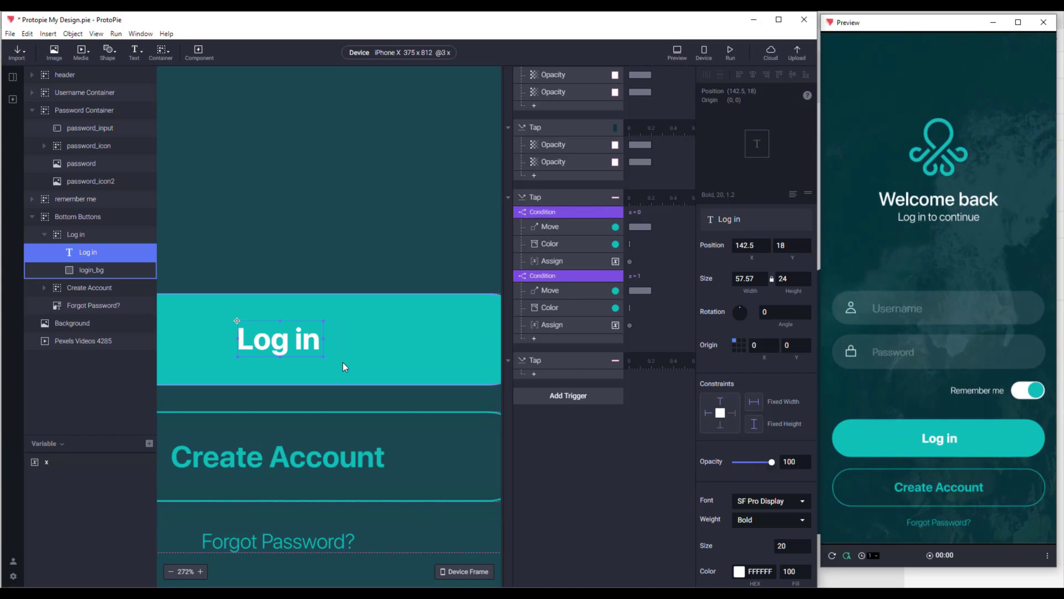
Step: Add two Color responses to the Log in Tap trigger, one for the Log in text and one for login_bg
{"action": "left_click", "coordinate": [568, 395]}
{"action": "key", "text": "Escape"}
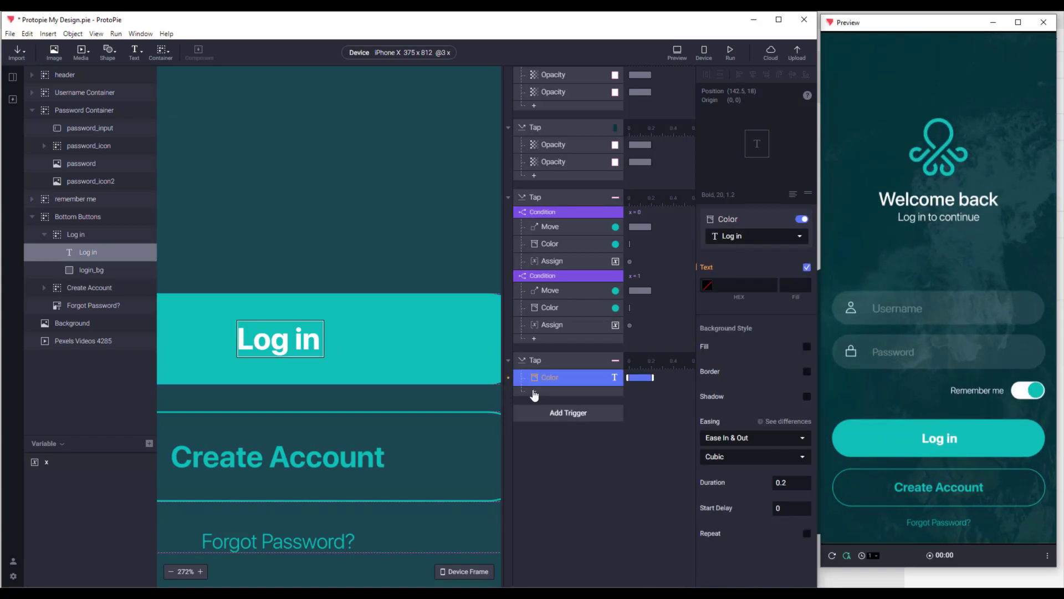
{"action": "left_click", "coordinate": [91, 269]}
{"action": "left_click", "coordinate": [533, 393]}
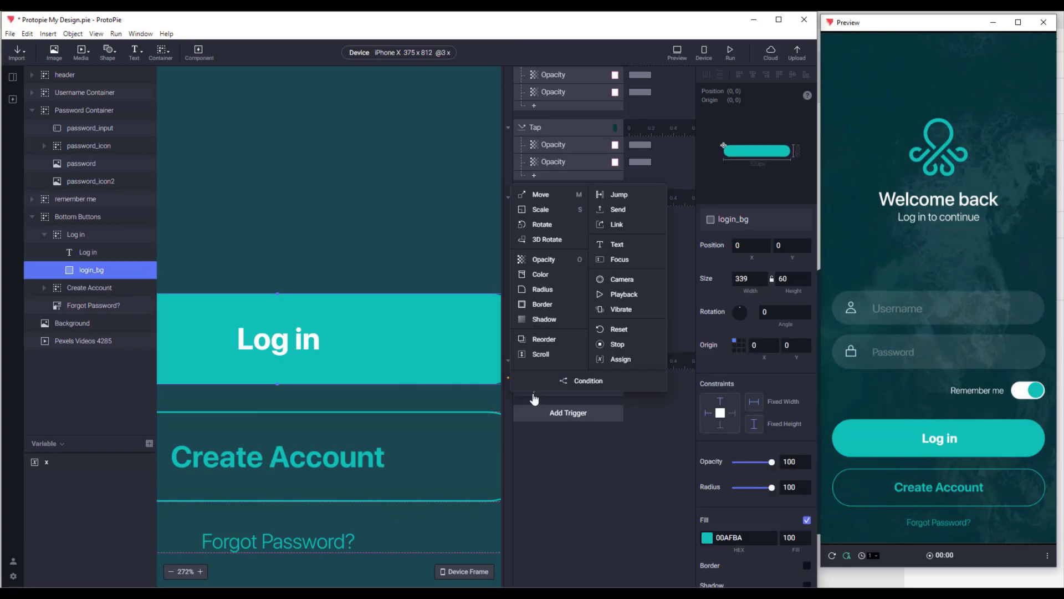
{"action": "left_click", "coordinate": [540, 274]}
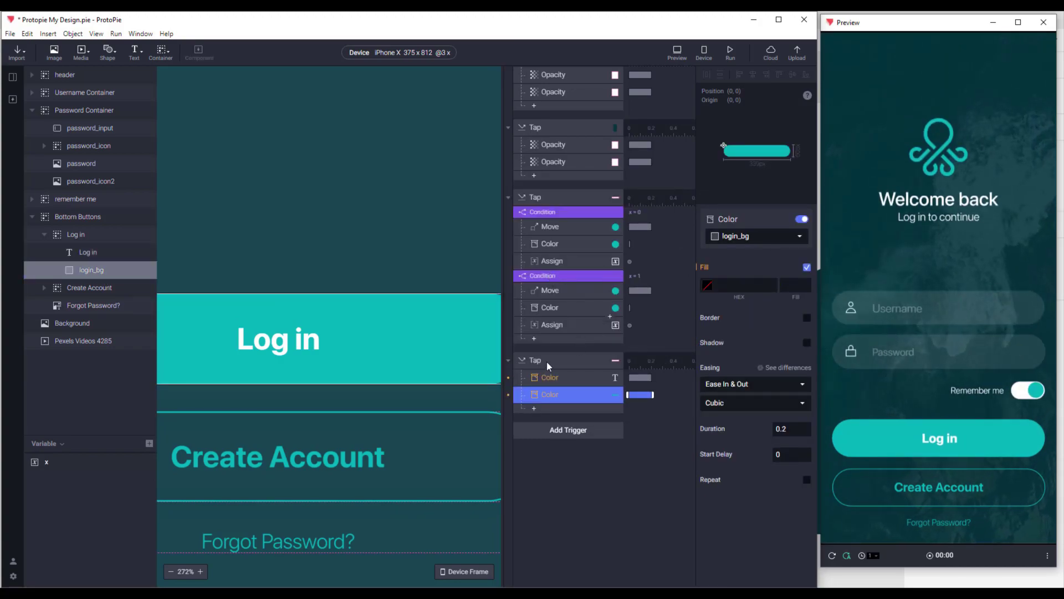
Step: Set the Log in text's Color response to teal 00AFBA at 100 fill with a duration of 0.1
{"action": "left_click", "coordinate": [552, 378]}
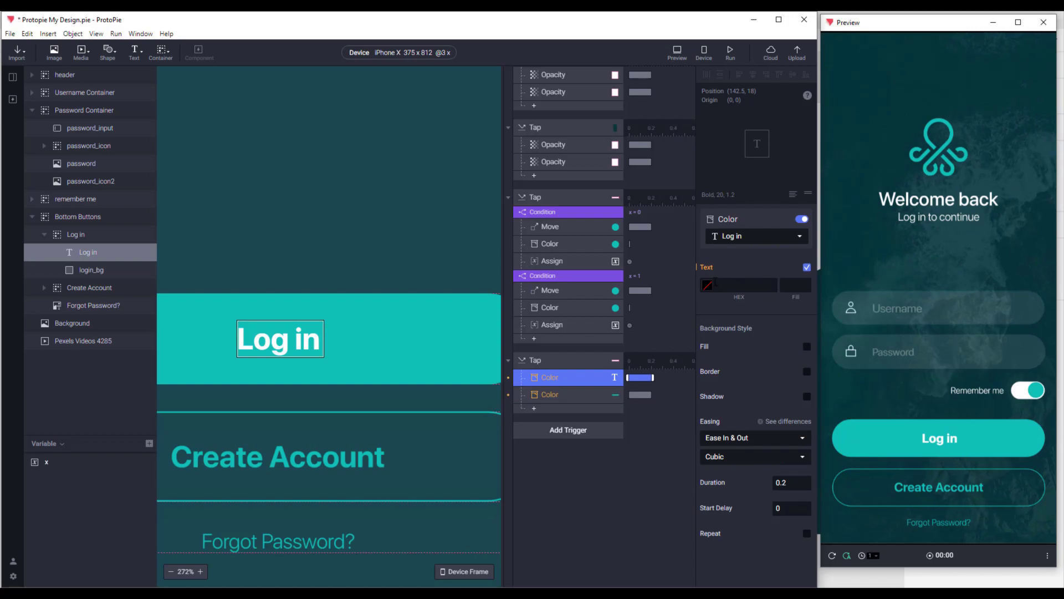
{"action": "left_click", "coordinate": [715, 283]}
{"action": "left_click", "coordinate": [765, 409]}
{"action": "left_click", "coordinate": [515, 366]}
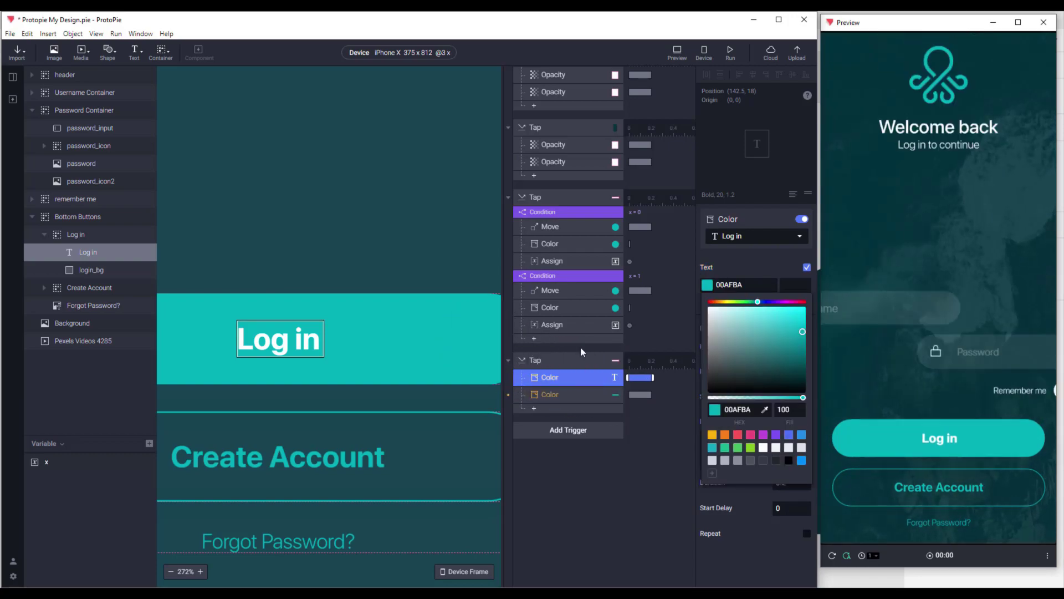
{"action": "left_click", "coordinate": [795, 285]}
{"action": "type", "text": "10"}
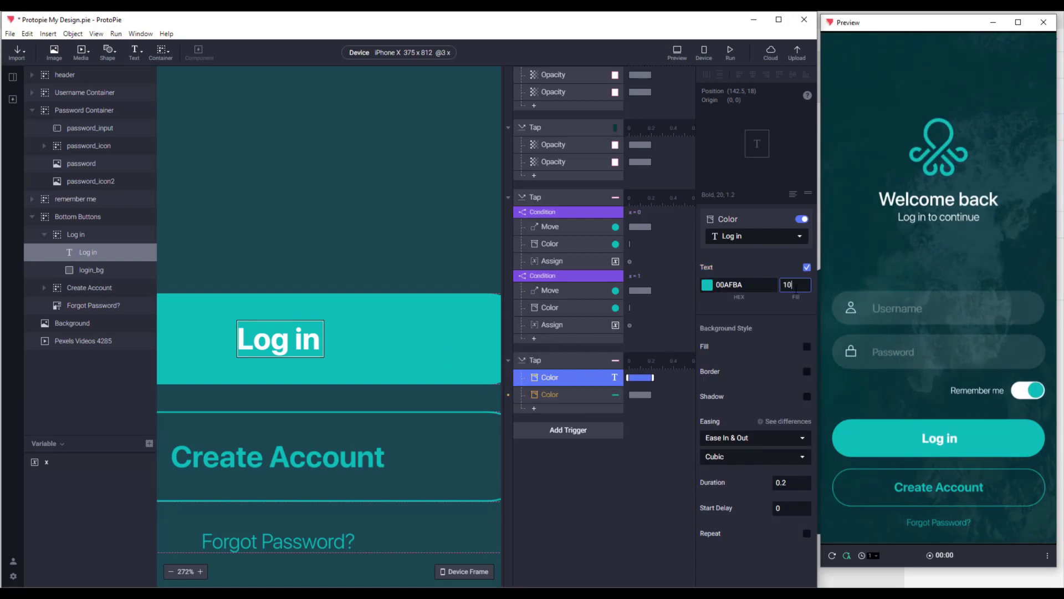
{"action": "type", "text": "0"}
{"action": "key", "text": "Return"}
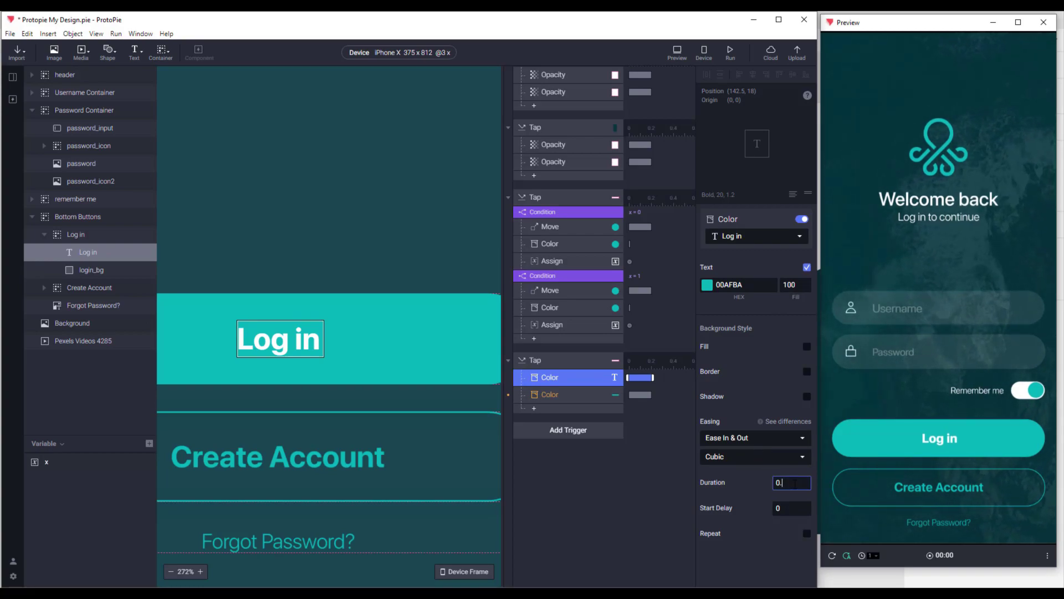
{"action": "left_click", "coordinate": [794, 483]}
{"action": "type", "text": "0.1"}
{"action": "key", "text": "Return"}
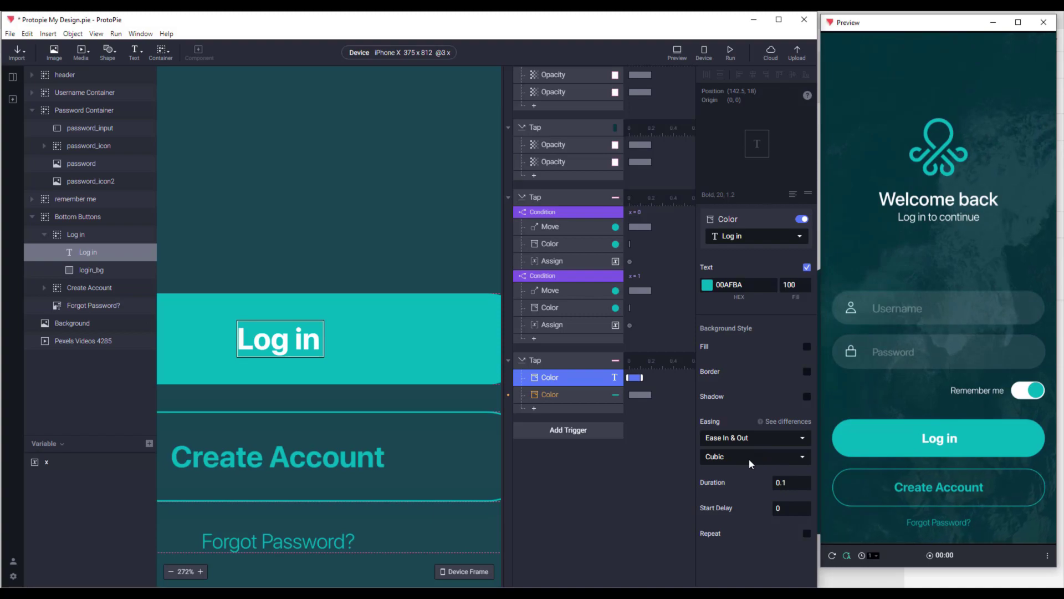
Step: Set the login_bg Color response to white FFFFFF at 100 fill with a duration of 0.1, and test the Log in button in the preview
{"action": "left_click", "coordinate": [570, 392]}
{"action": "left_click", "coordinate": [707, 285]}
{"action": "left_click_drag", "start_coordinate": [734, 331], "coordinate": [667, 274]}
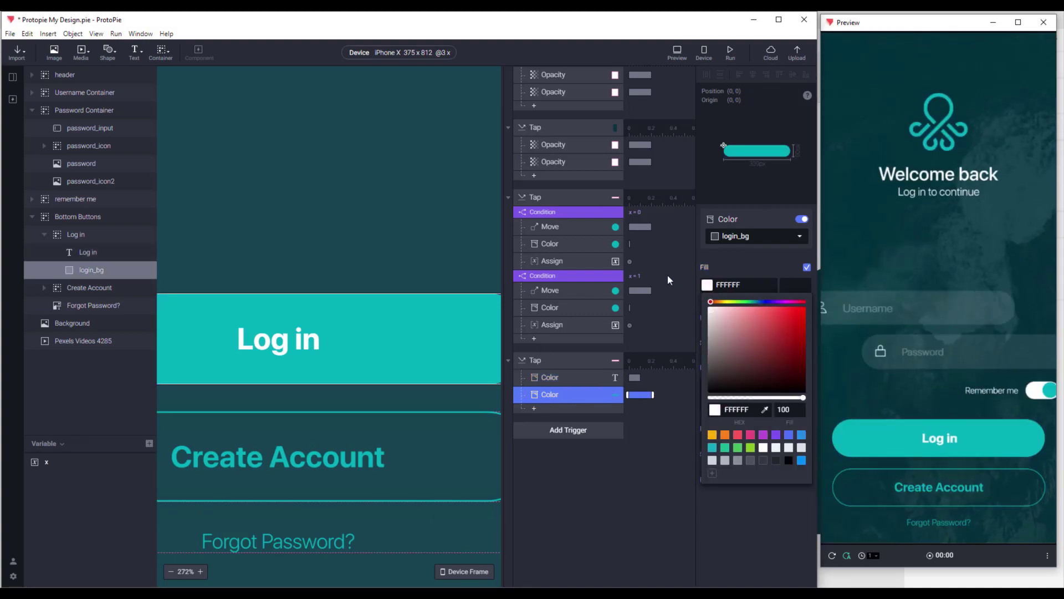
{"action": "left_click", "coordinate": [668, 274]}
{"action": "left_click", "coordinate": [795, 284]}
{"action": "type", "text": "10"}
{"action": "key", "text": "Return"}
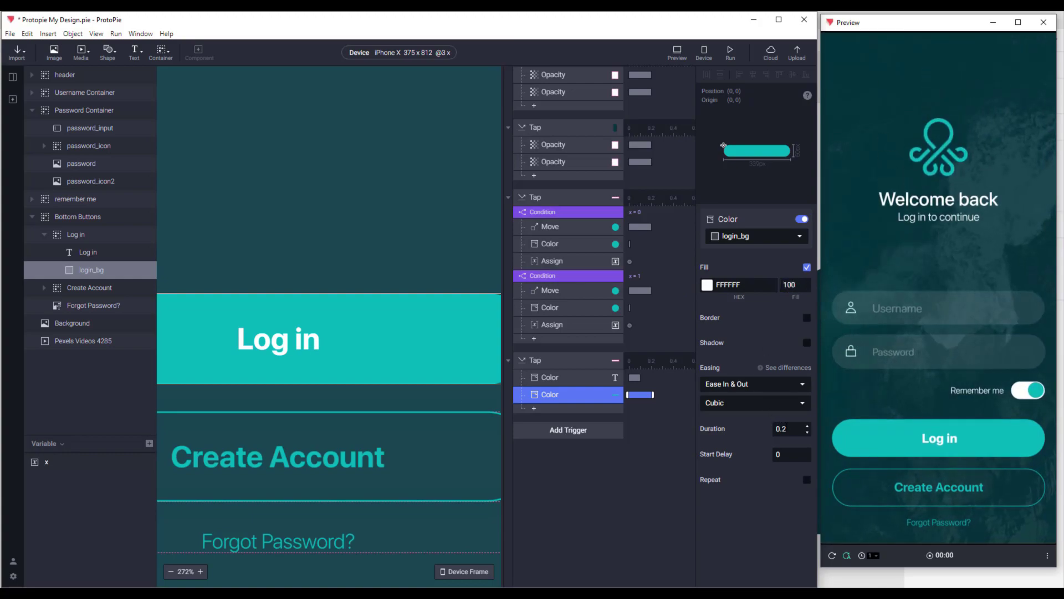
{"action": "key", "text": "BackSpace"}
{"action": "type", "text": "1"}
{"action": "key", "text": "Return"}
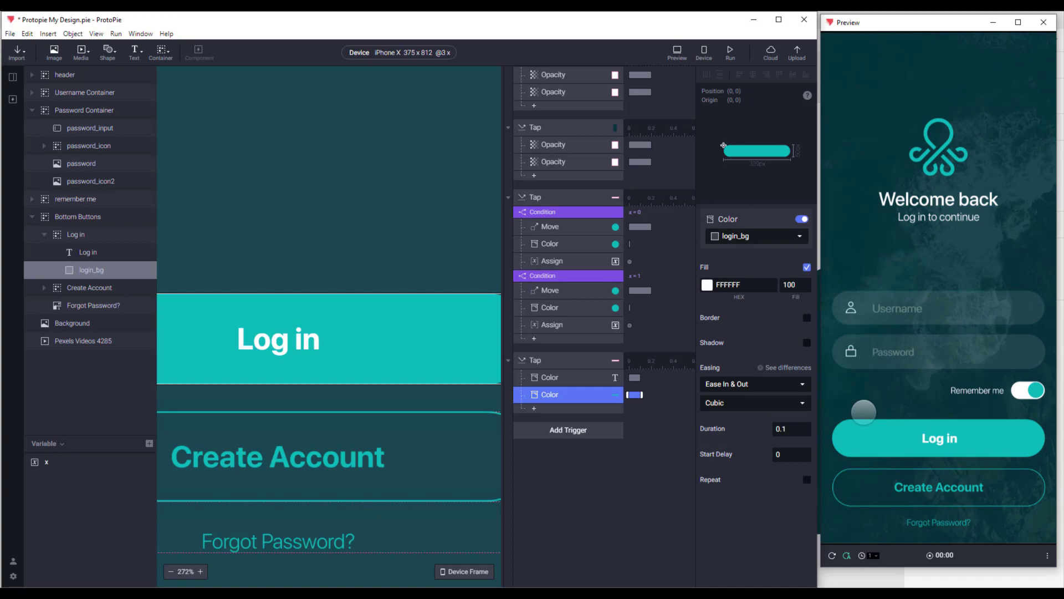
{"action": "left_click", "coordinate": [876, 438]}
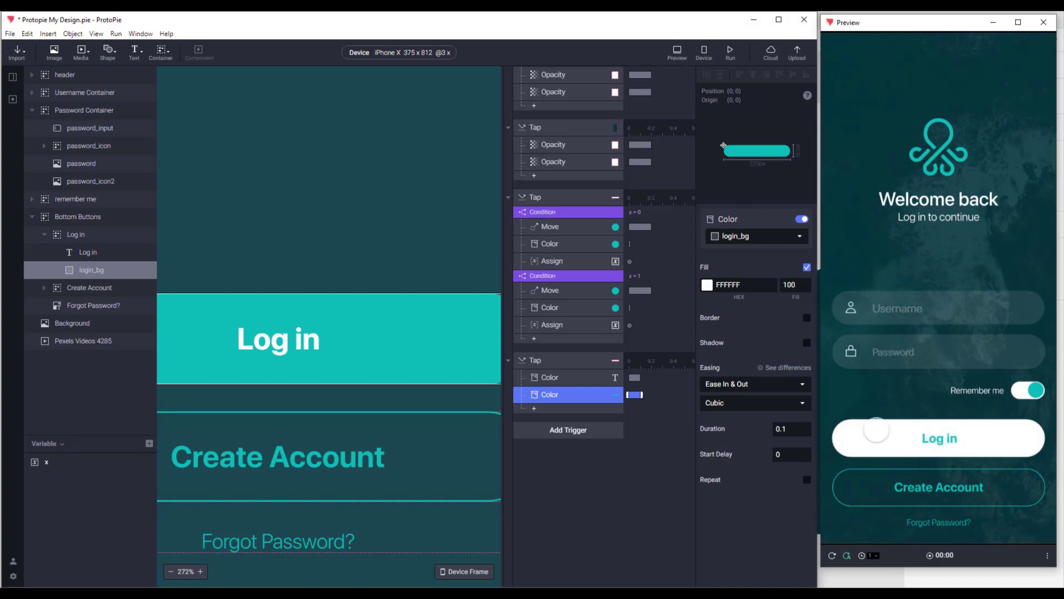
Step: Add two more Color responses to the Log in Tap trigger, one for the Log in text and one for login_bg
{"action": "left_click", "coordinate": [534, 410]}
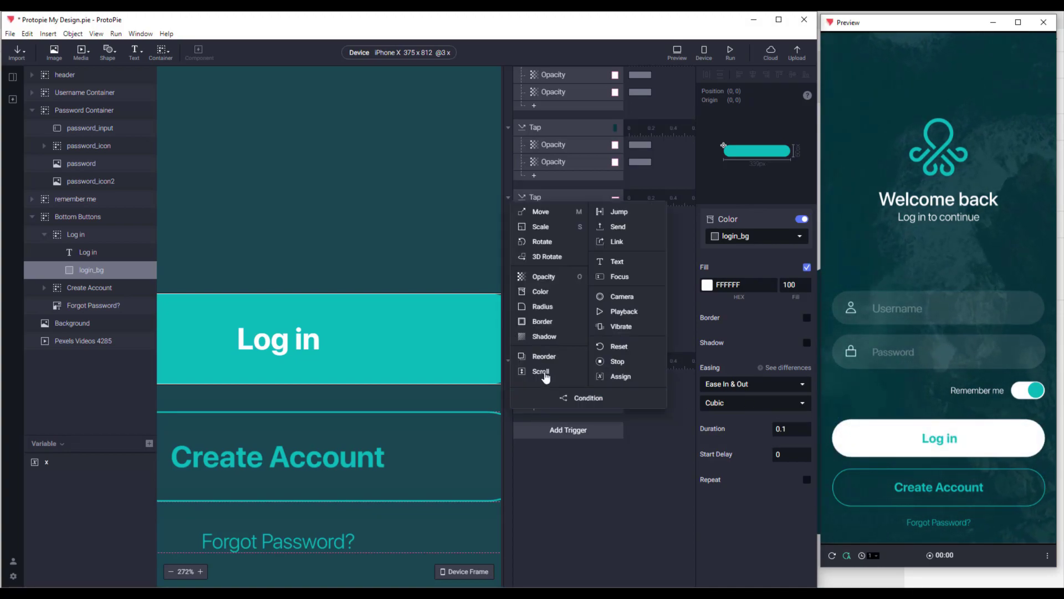
{"action": "left_click", "coordinate": [90, 255]}
{"action": "left_click", "coordinate": [92, 253]}
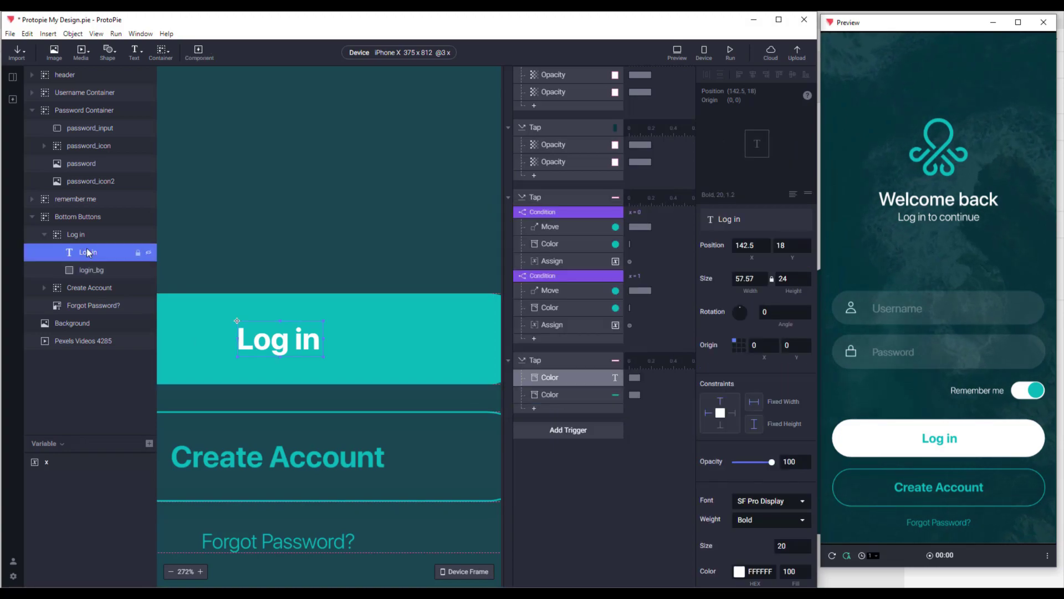
{"action": "left_click", "coordinate": [540, 410]}
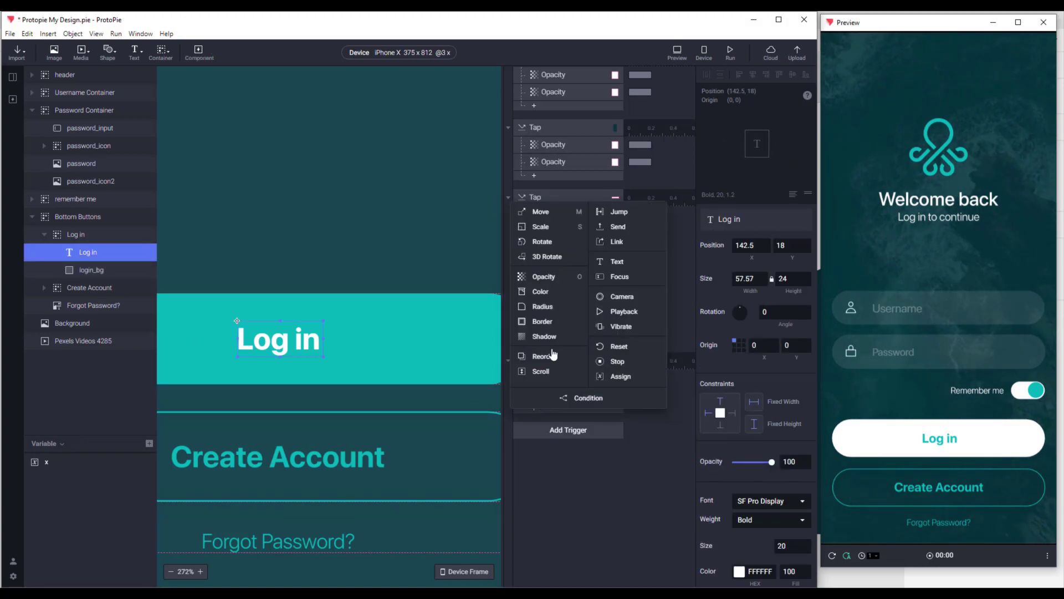
{"action": "left_click", "coordinate": [546, 294]}
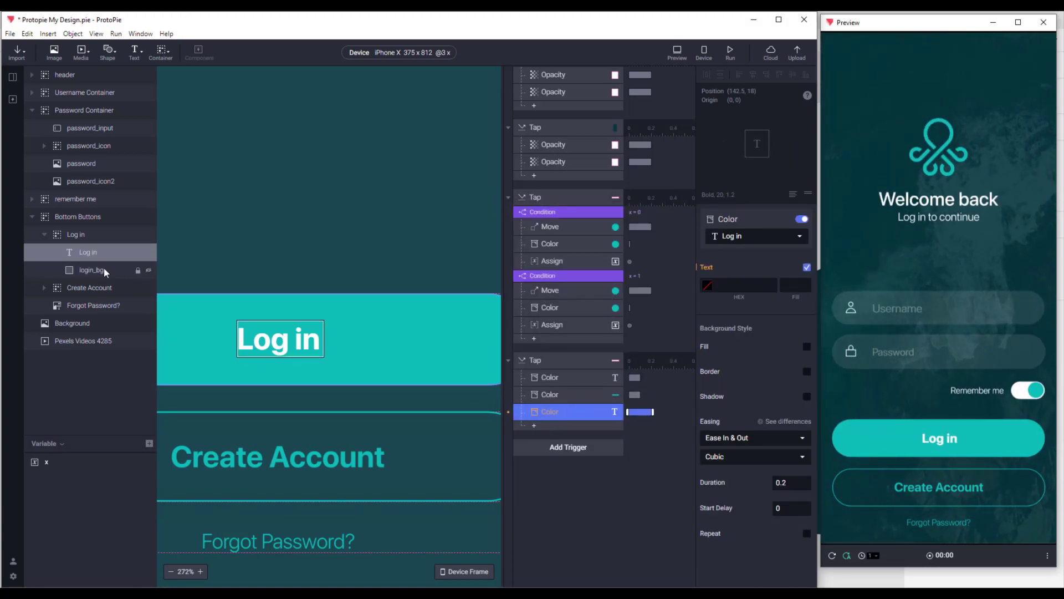
{"action": "left_click", "coordinate": [135, 269]}
{"action": "left_click", "coordinate": [535, 426]}
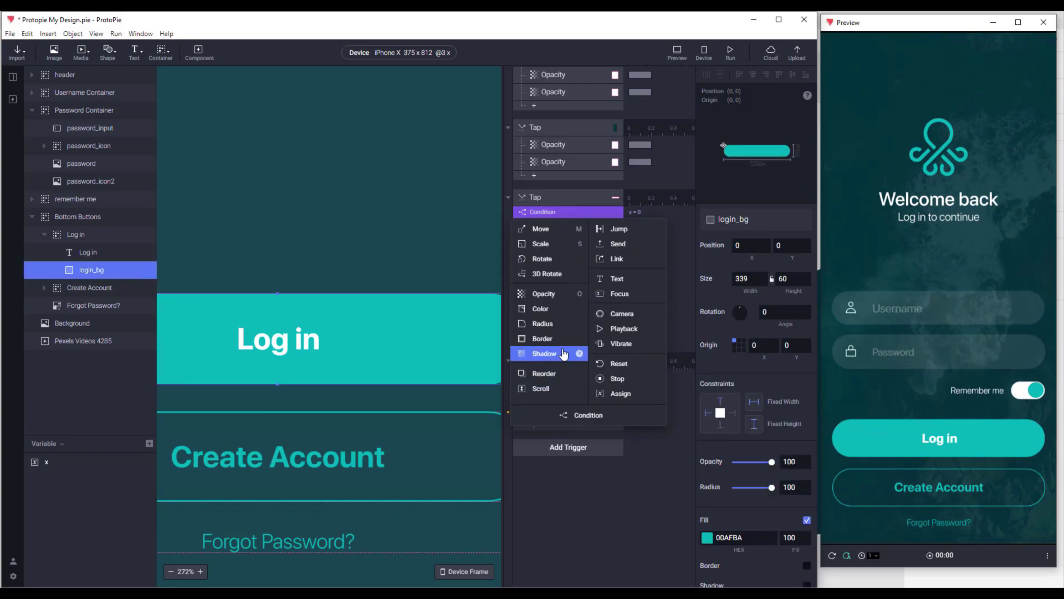
{"action": "left_click", "coordinate": [546, 310]}
Step: Set the second Log in text Color response to FFFFFF at 100 fill, with duration 0.1 and start delay 0.1
{"action": "left_click", "coordinate": [561, 411]}
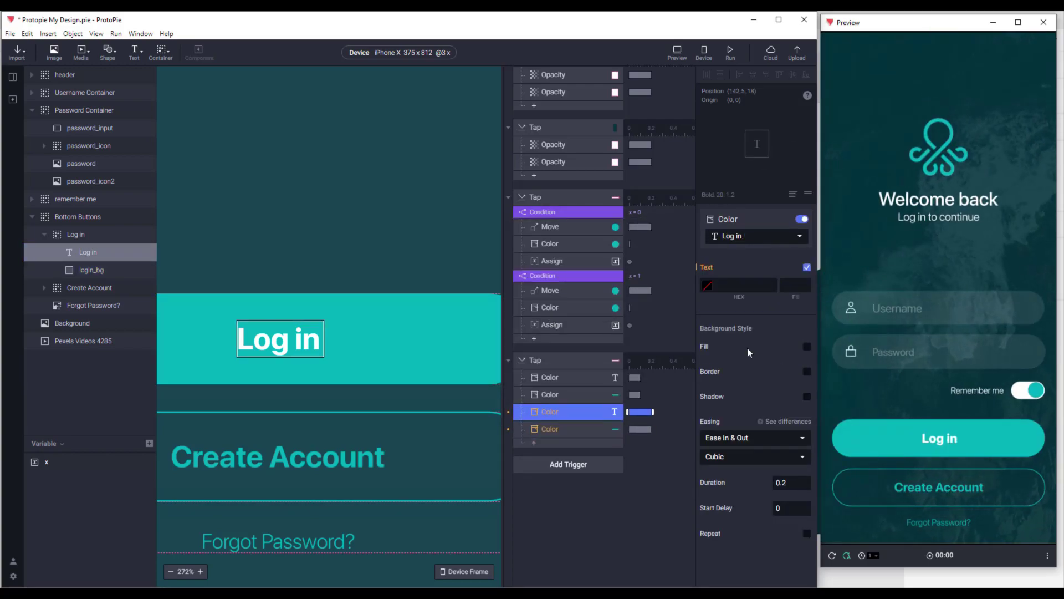
{"action": "left_click", "coordinate": [709, 284]}
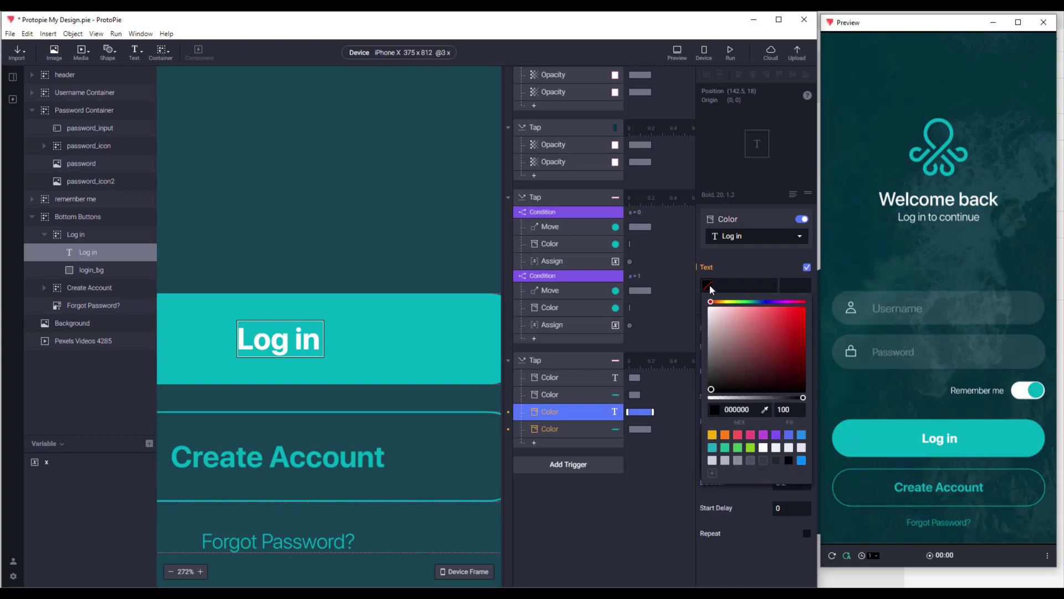
{"action": "left_click", "coordinate": [691, 290]}
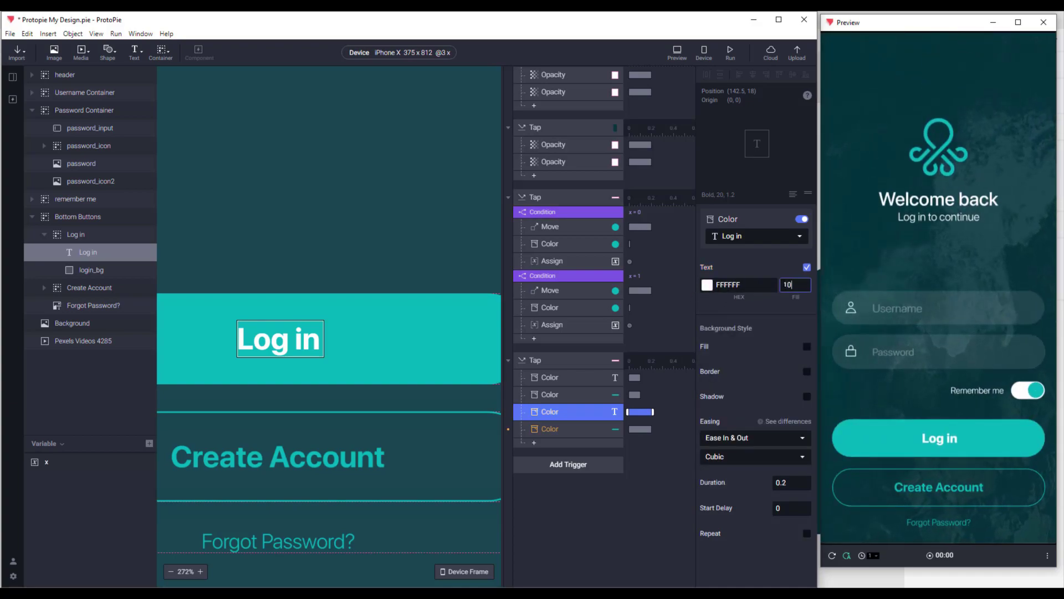
{"action": "left_click", "coordinate": [797, 483]}
{"action": "type", "text": "0.1"}
{"action": "left_click", "coordinate": [789, 506]}
{"action": "type", "text": ".1"}
{"action": "key", "text": "Return"}
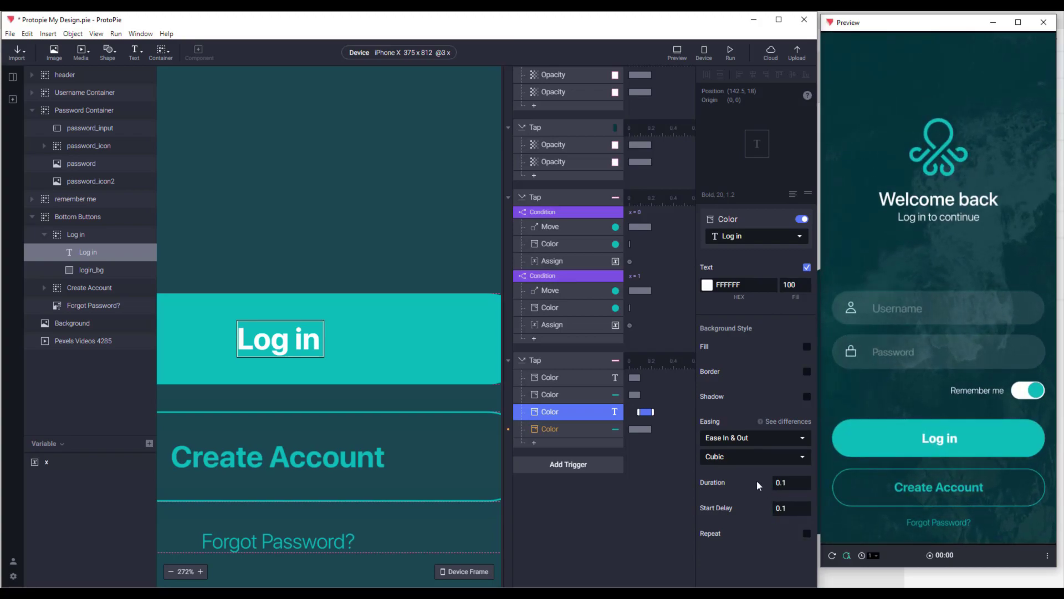
Step: Set the second login_bg Color response to teal 00AFBA at 100 fill, with duration 0.1 and start delay 0.1
{"action": "left_click", "coordinate": [557, 430]}
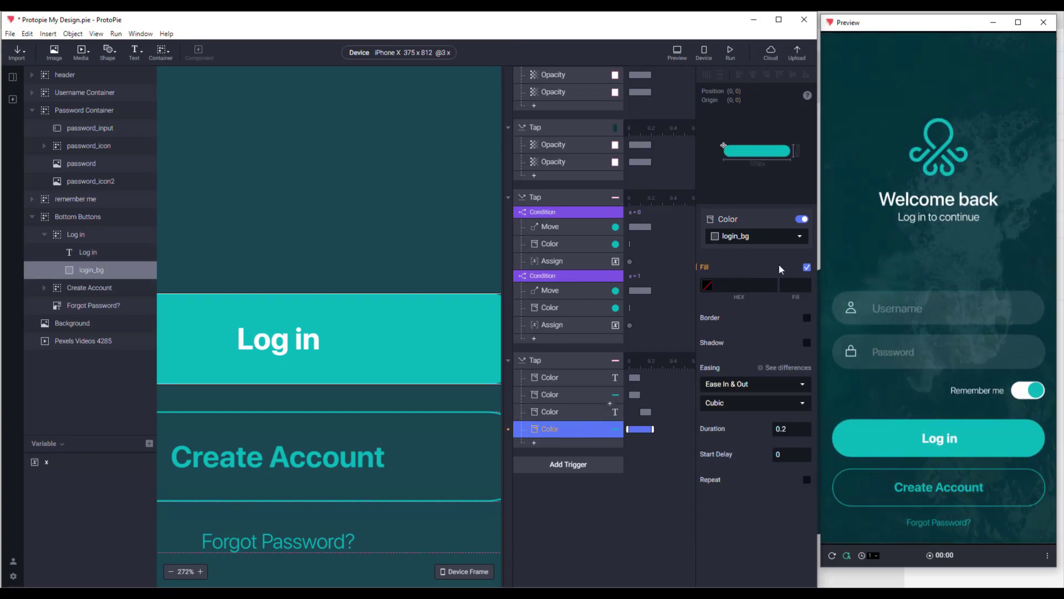
{"action": "left_click", "coordinate": [707, 285]}
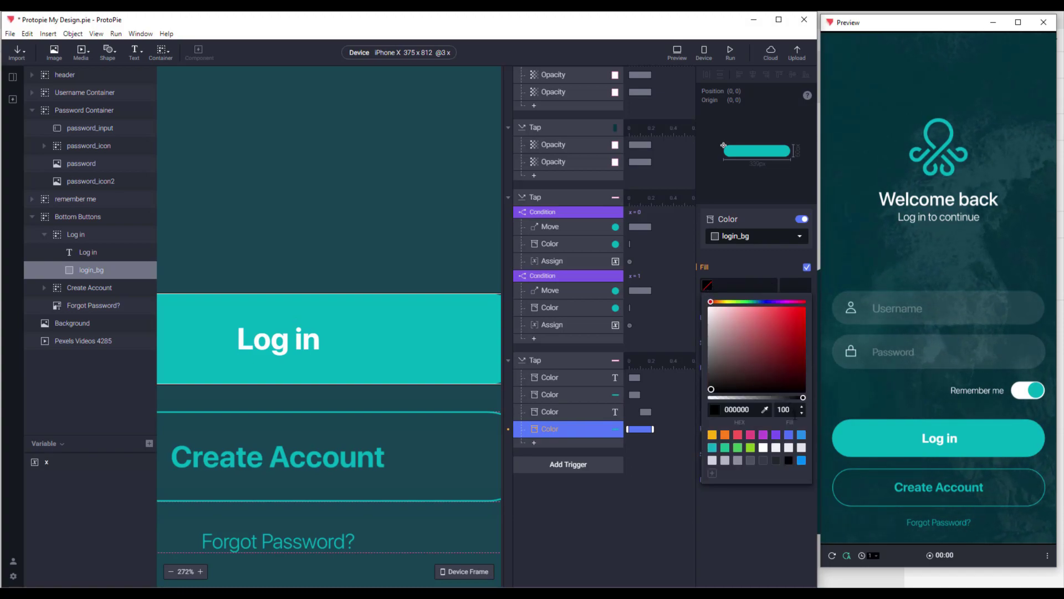
{"action": "left_click", "coordinate": [765, 409]}
{"action": "left_click", "coordinate": [433, 358]}
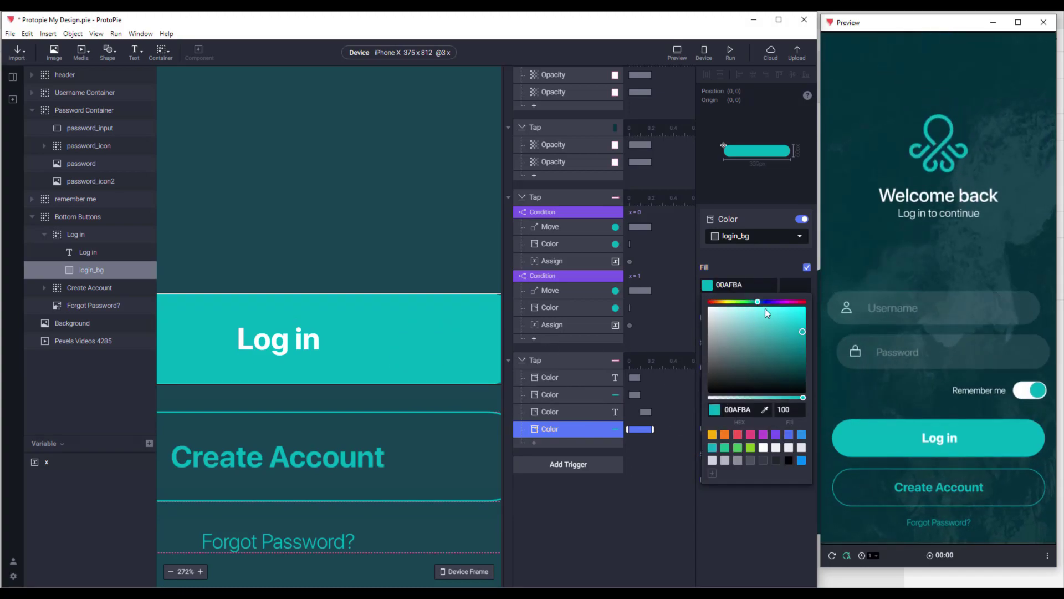
{"action": "left_click", "coordinate": [790, 284]}
{"action": "left_click", "coordinate": [793, 428]}
{"action": "type", "text": "0.1"}
{"action": "left_click", "coordinate": [792, 454]}
{"action": "type", "text": "0.1"}
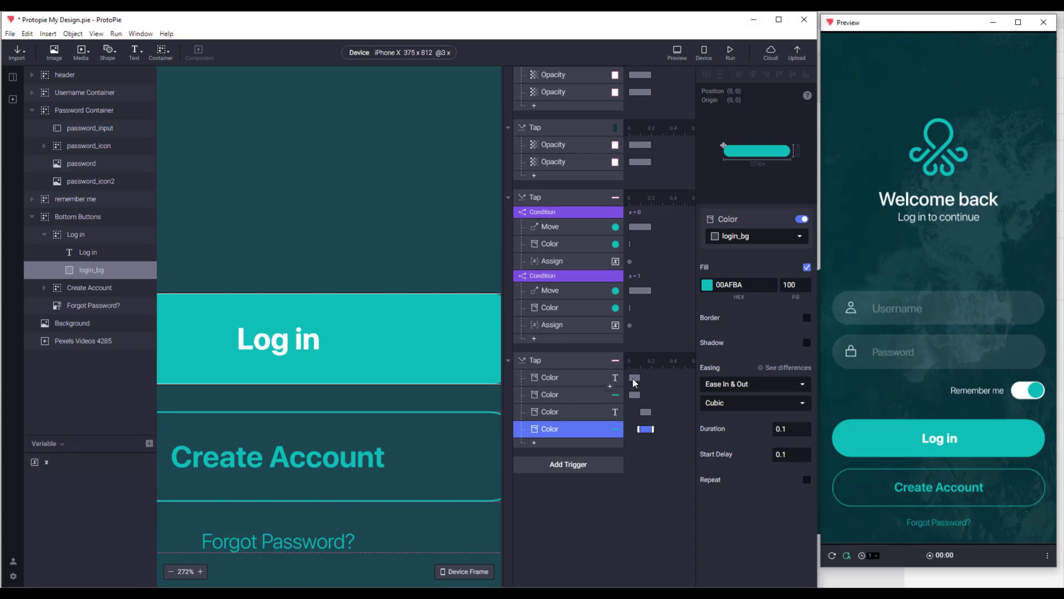
Step: Test the color flash of the Log in button several times in the preview
{"action": "left_click", "coordinate": [981, 436]}
{"action": "left_click", "coordinate": [977, 434]}
{"action": "left_click", "coordinate": [959, 437]}
{"action": "left_click", "coordinate": [977, 439]}
{"action": "left_click", "coordinate": [977, 440]}
{"action": "left_click", "coordinate": [885, 441]}
{"action": "left_click", "coordinate": [885, 440]}
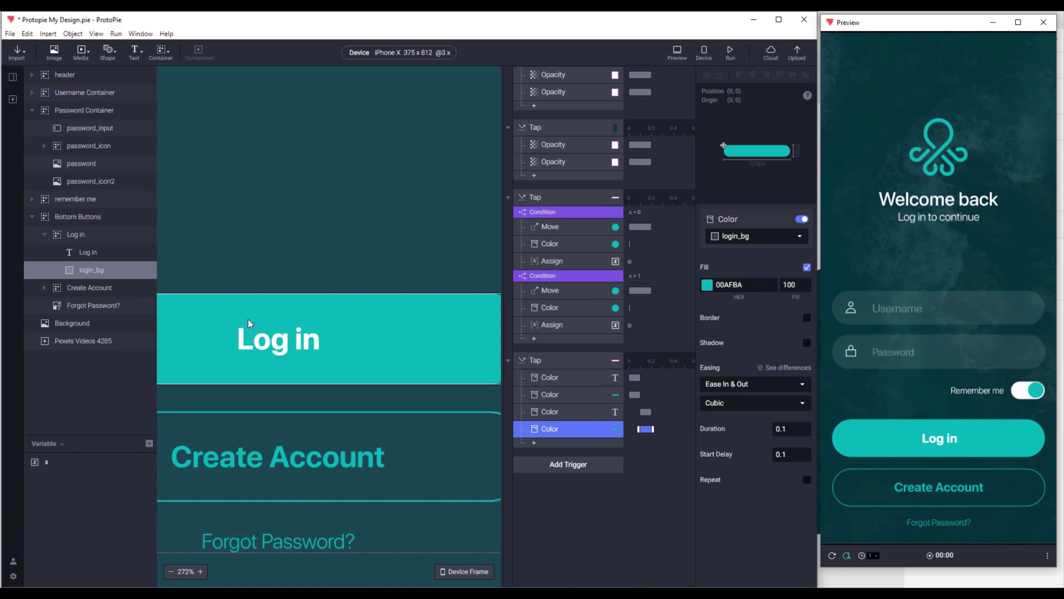
Step: Collapse the Log in and Bottom Buttons containers and move Bottom Buttons below the device screen to about Y 834
{"action": "left_click", "coordinate": [45, 234]}
{"action": "left_click", "coordinate": [32, 217]}
{"action": "left_click", "coordinate": [72, 235]}
{"action": "key", "text": "ctrl+0"}
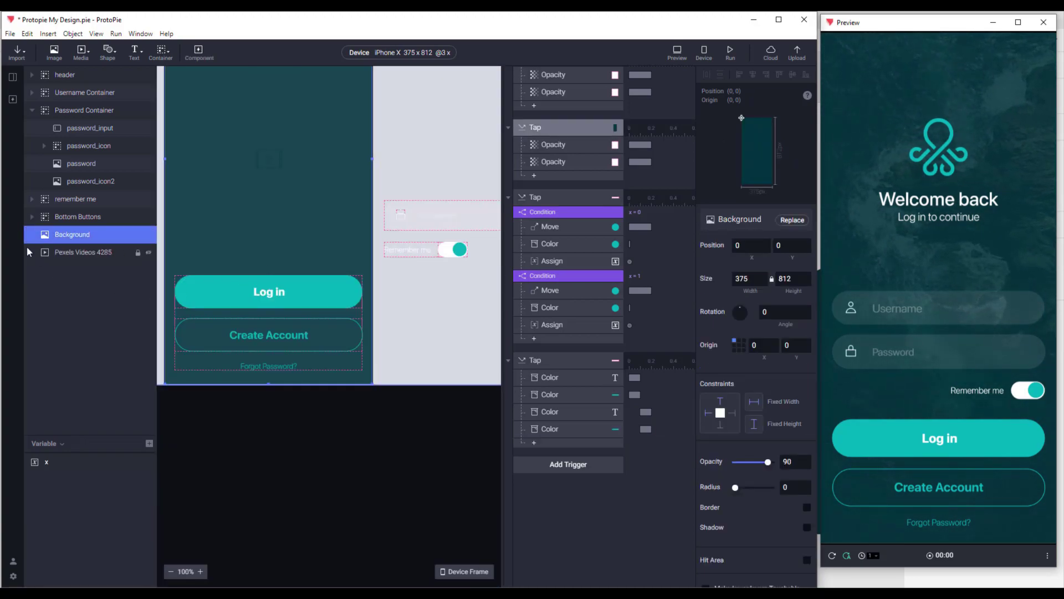
{"action": "left_click", "coordinate": [62, 217]}
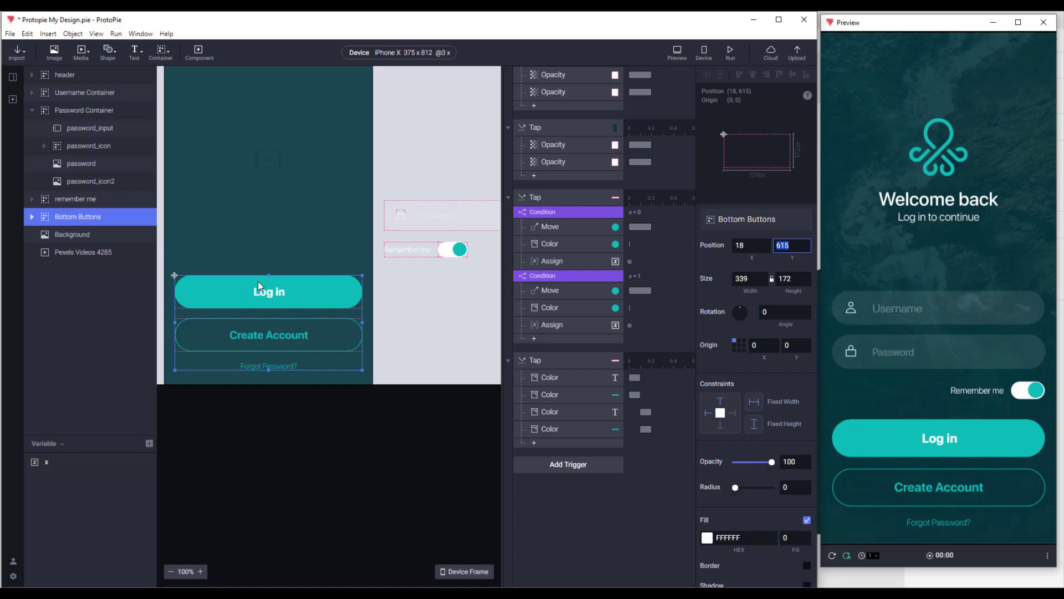
{"action": "left_click_drag", "start_coordinate": [258, 282], "coordinate": [272, 404]}
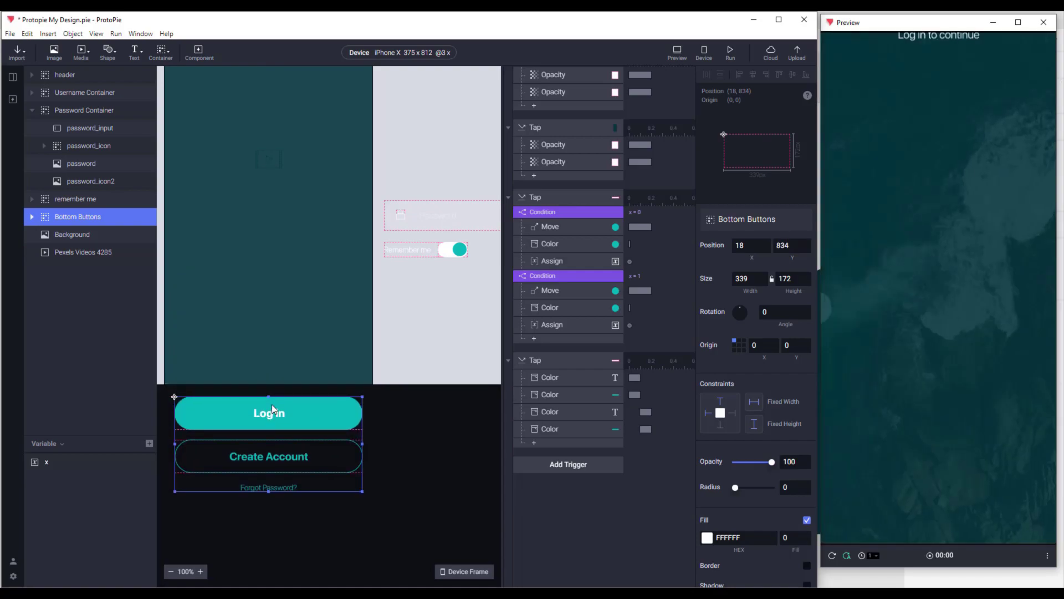
Step: Add a Move response for Bottom Buttons to the Start trigger, moving to Y 615 with duration 0.6 and Quart easing
{"action": "scroll", "coordinate": [610, 279], "scroll_direction": "up", "scroll_amount": 4}
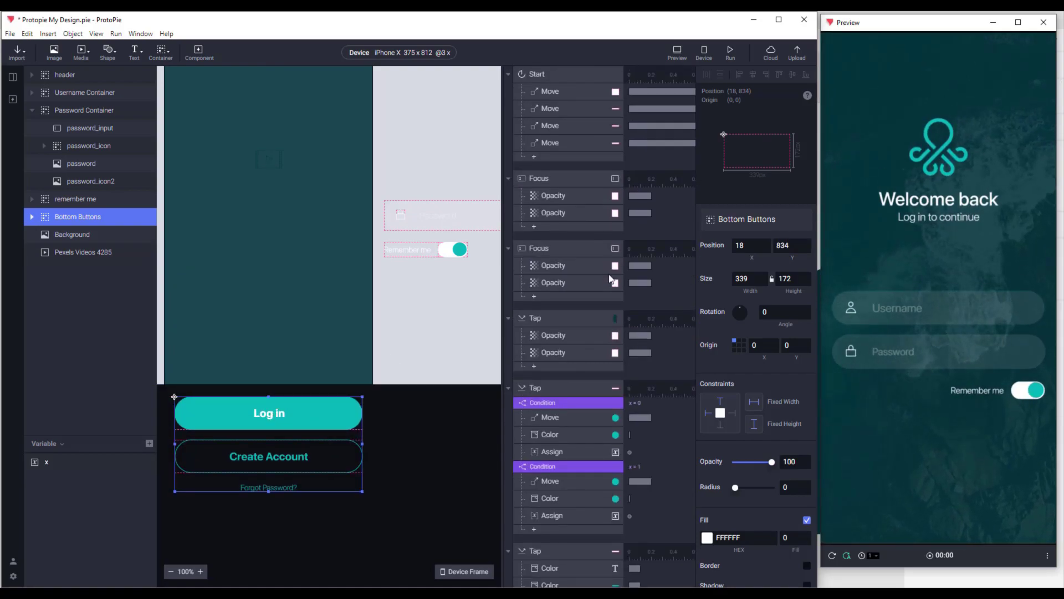
{"action": "left_click", "coordinate": [534, 157]}
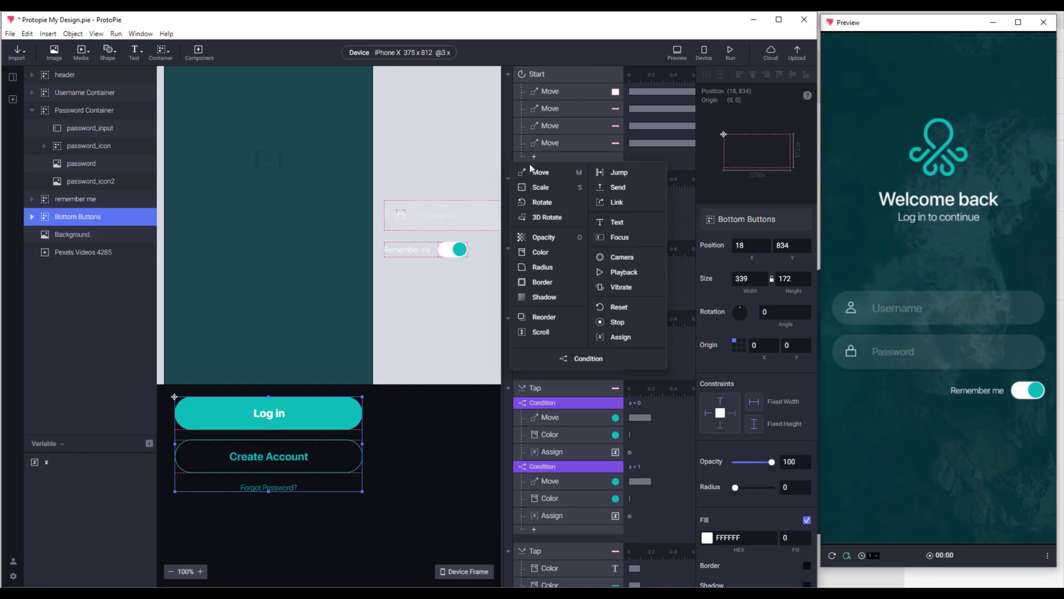
{"action": "left_click", "coordinate": [546, 177]}
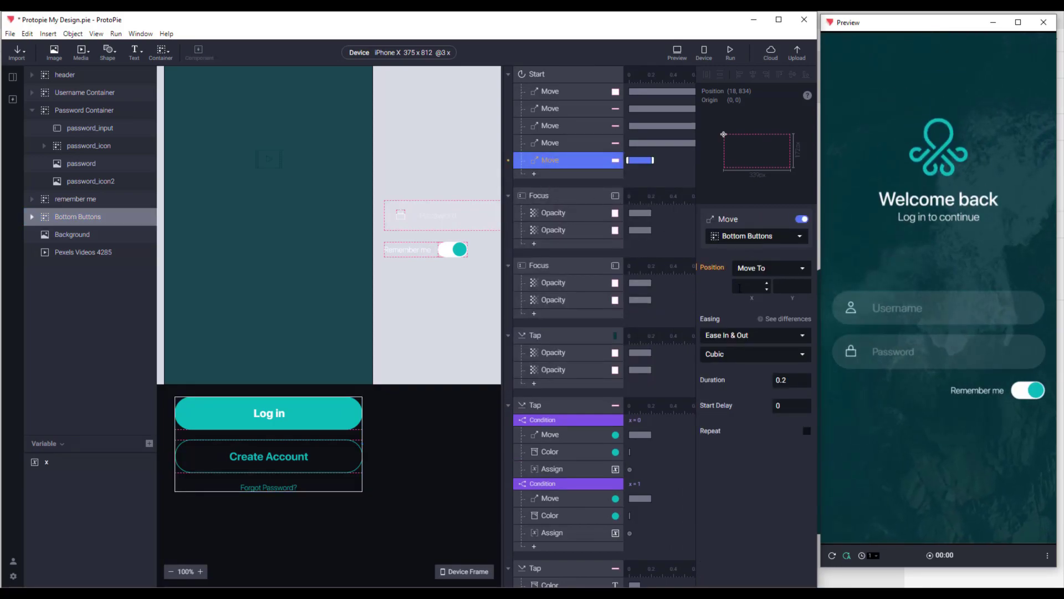
{"action": "left_click", "coordinate": [788, 286]}
{"action": "type", "text": "615"}
{"action": "double_click", "coordinate": [791, 380]}
{"action": "type", "text": "0.5"}
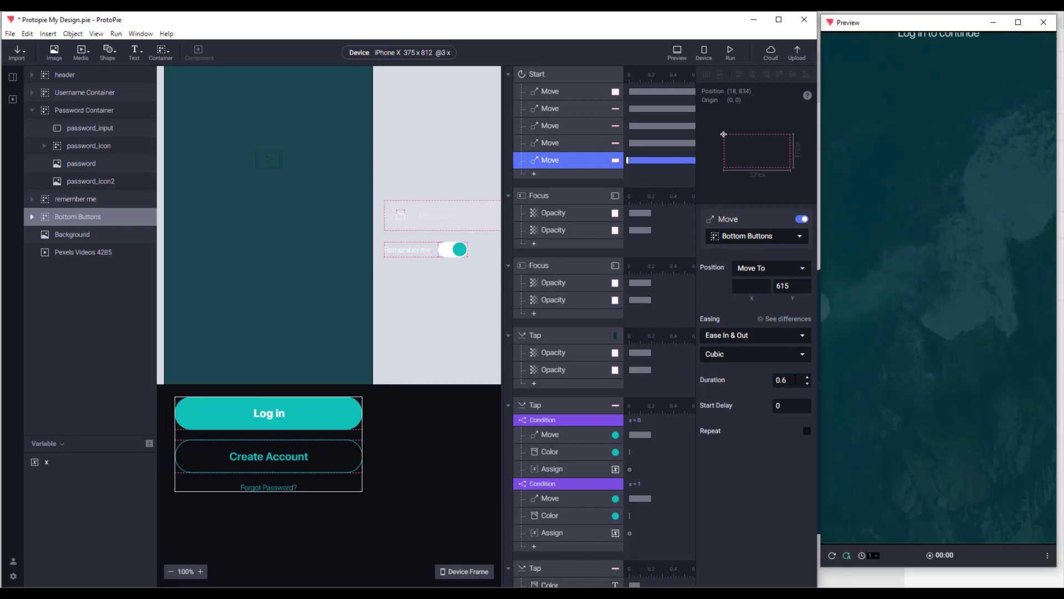
{"action": "left_click", "coordinate": [753, 355]}
{"action": "left_click", "coordinate": [732, 385]}
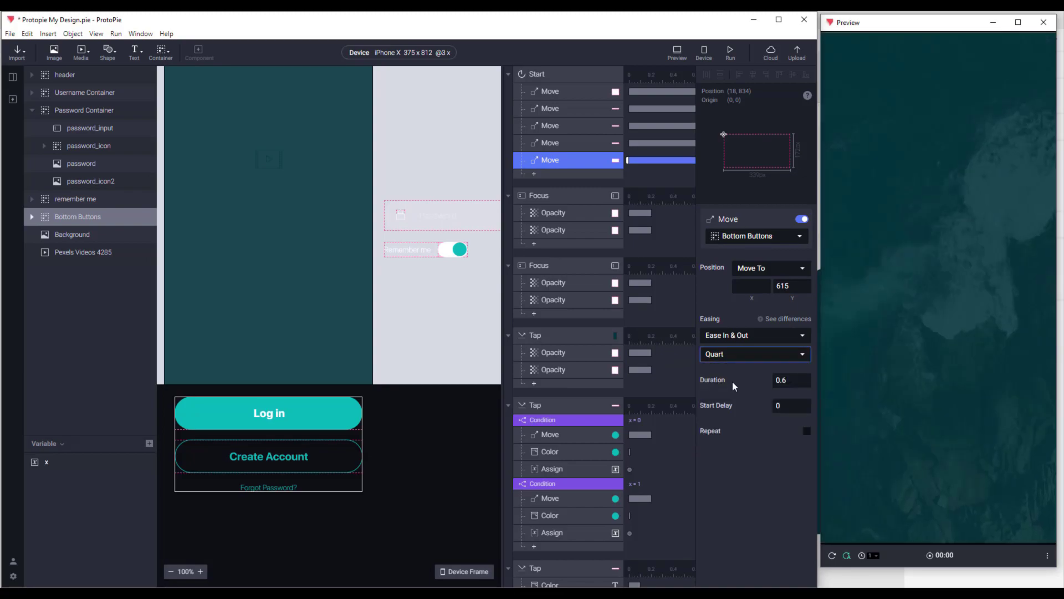
Step: Compare the remember me and Bottom Buttons Move responses, and replay the Start animation in the preview
{"action": "left_click", "coordinate": [556, 144]}
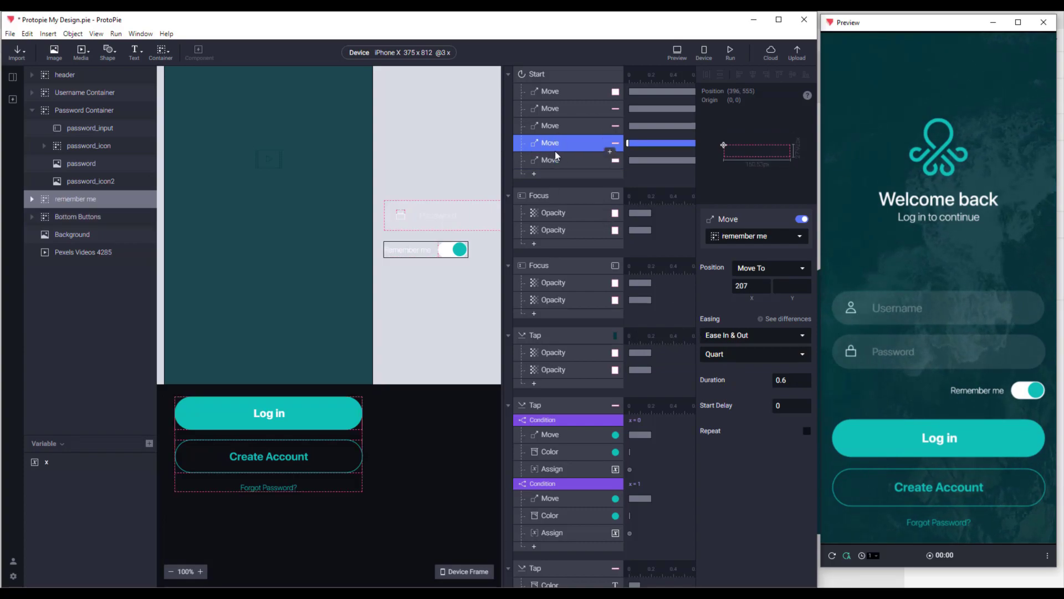
{"action": "left_click", "coordinate": [556, 160]}
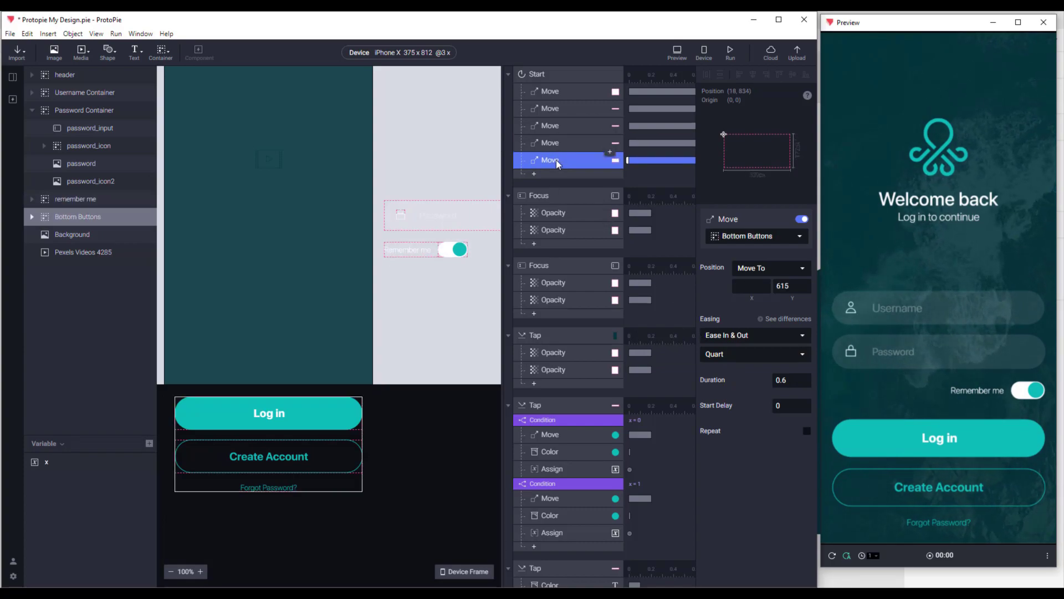
{"action": "left_click", "coordinate": [833, 557]}
{"action": "left_click", "coordinate": [833, 557]}
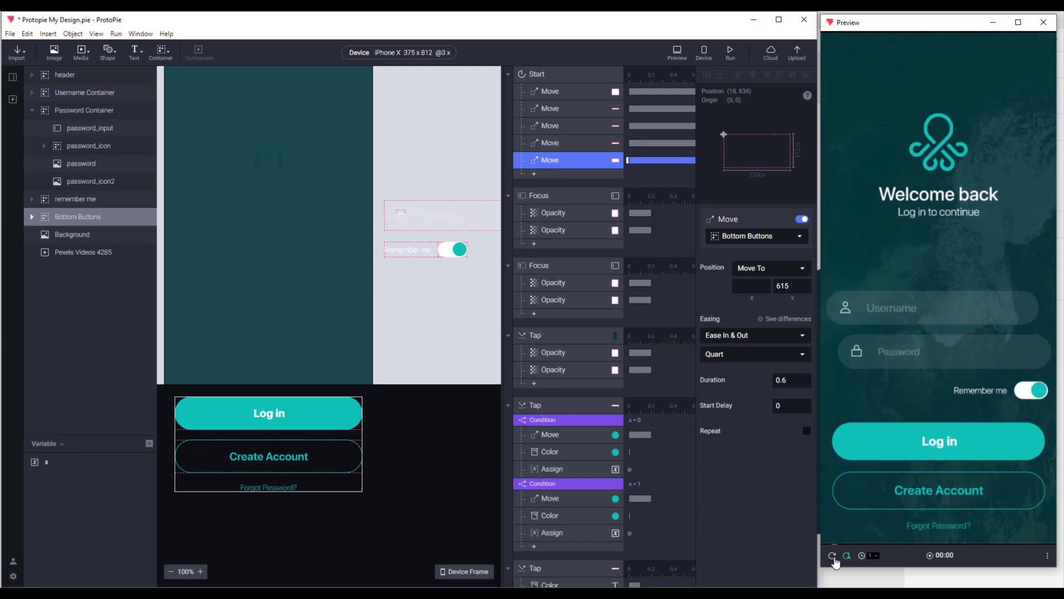
{"action": "left_click", "coordinate": [833, 557]}
{"action": "left_click", "coordinate": [833, 557]}
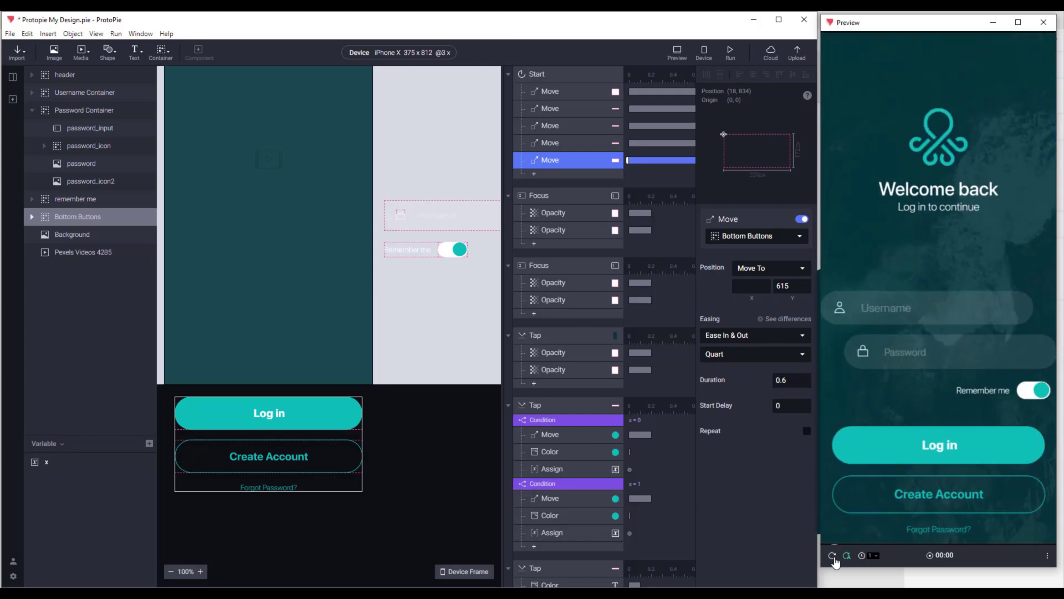
Step: Replay the Login scene's start animation in the preview
{"action": "left_click", "coordinate": [833, 557]}
{"action": "left_click", "coordinate": [833, 557]}
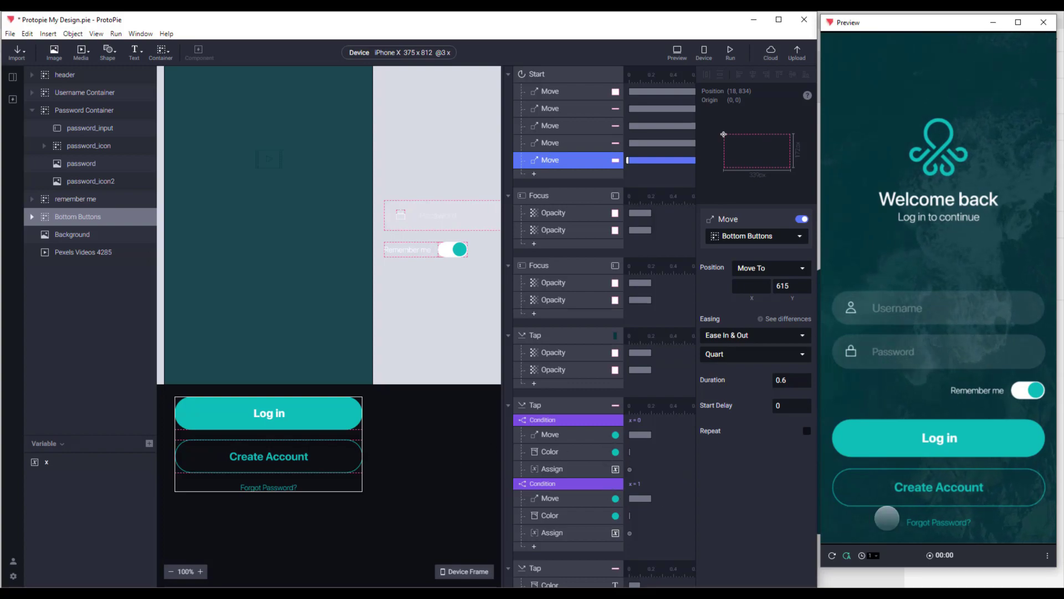
{"action": "scroll", "coordinate": [598, 460], "scroll_direction": "down", "scroll_amount": 2}
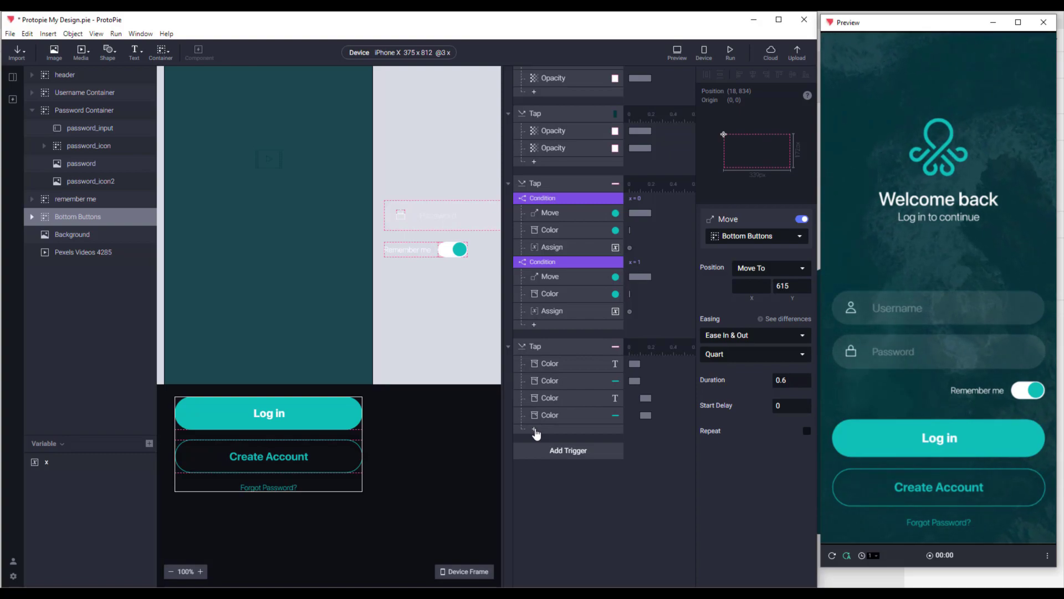
{"action": "left_click", "coordinate": [534, 429]}
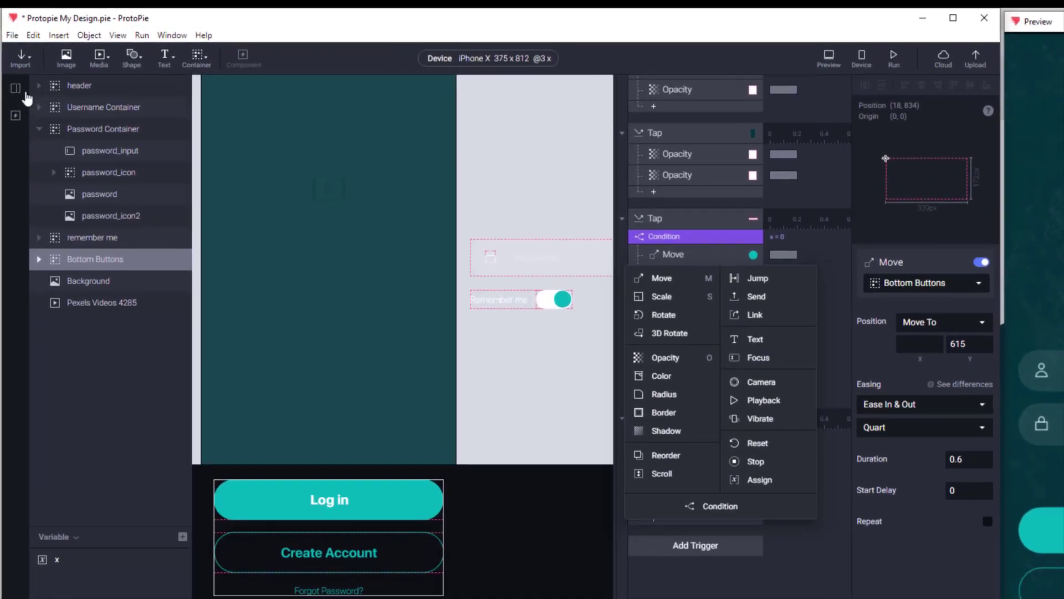
Step: Add a new empty scene to the prototype
{"action": "left_click", "coordinate": [20, 80]}
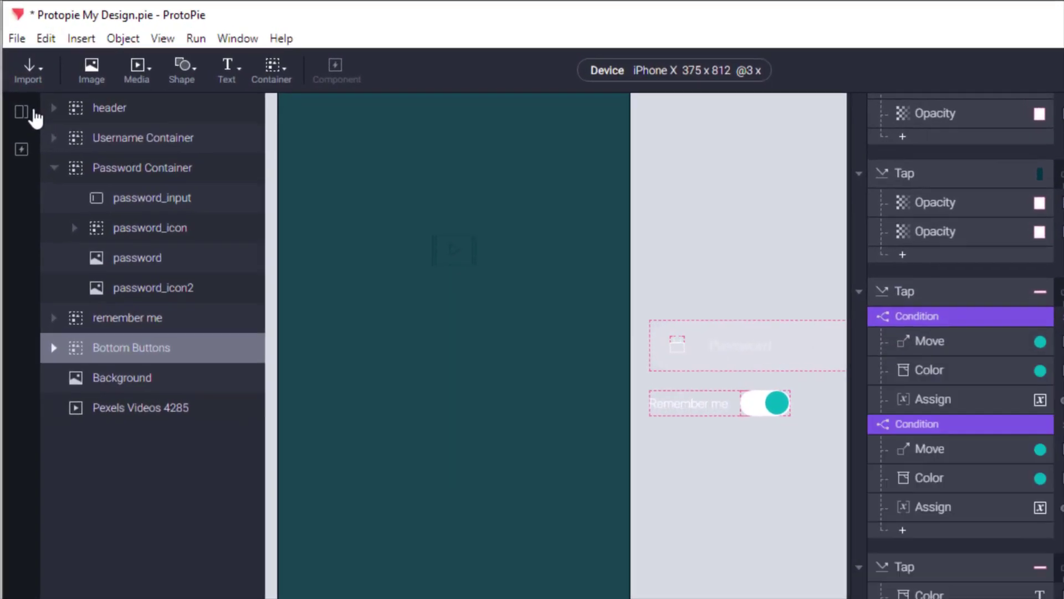
{"action": "left_click", "coordinate": [21, 112]}
{"action": "left_click", "coordinate": [103, 341]}
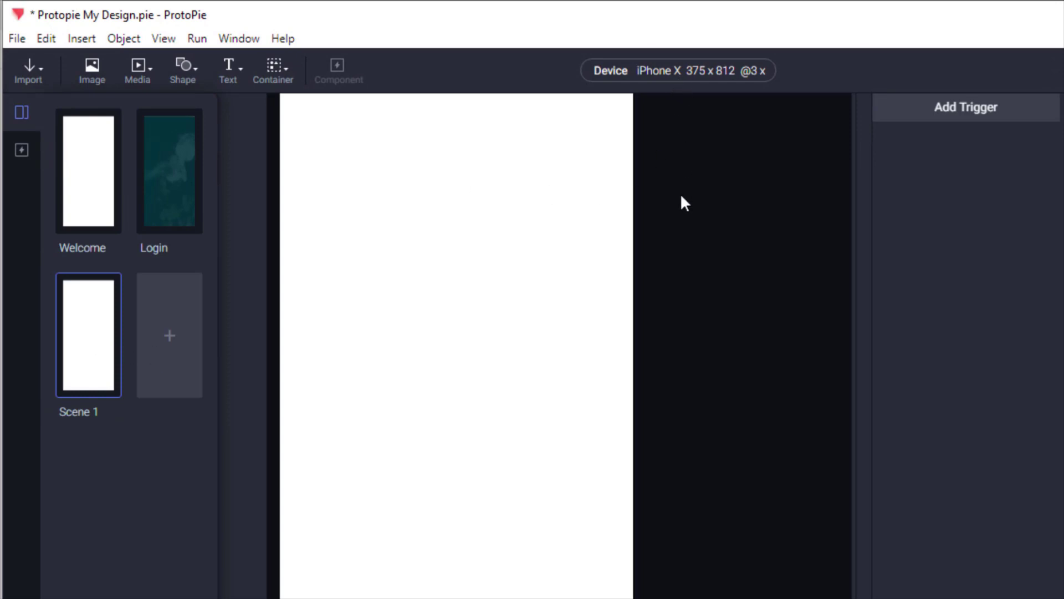
{"action": "left_click_drag", "start_coordinate": [546, 294], "coordinate": [660, 421]}
{"action": "scroll", "coordinate": [657, 427], "scroll_direction": "down", "scroll_amount": 2}
{"action": "left_click_drag", "start_coordinate": [596, 334], "coordinate": [511, 381]}
Step: Import the Profile artboard from Adobe XD into the new scene with all layer structure, choosing its import size
{"action": "left_click", "coordinate": [47, 68]}
{"action": "left_click", "coordinate": [31, 45]}
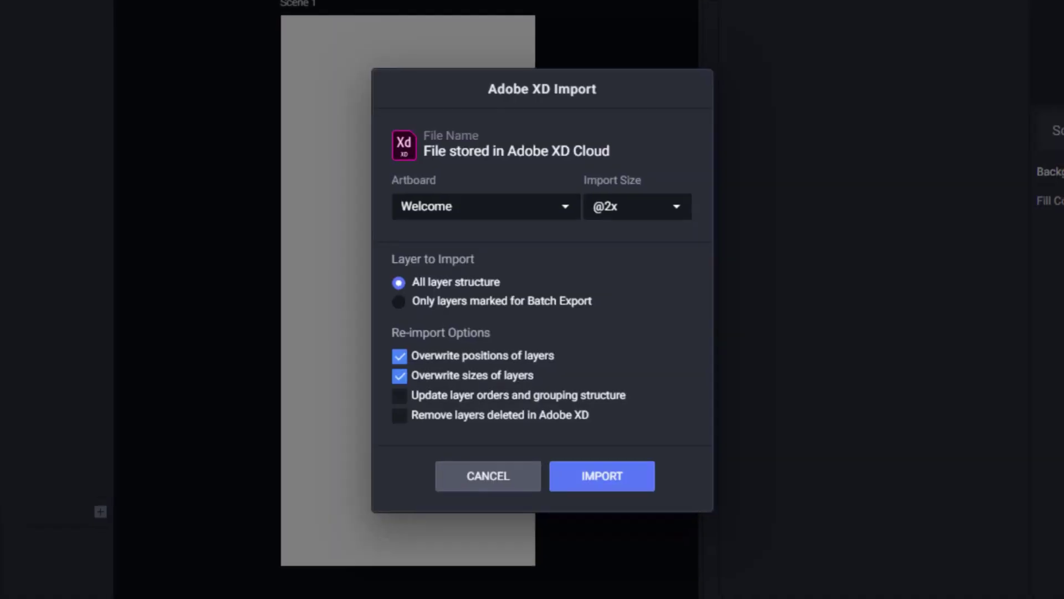
{"action": "left_click", "coordinate": [541, 199]}
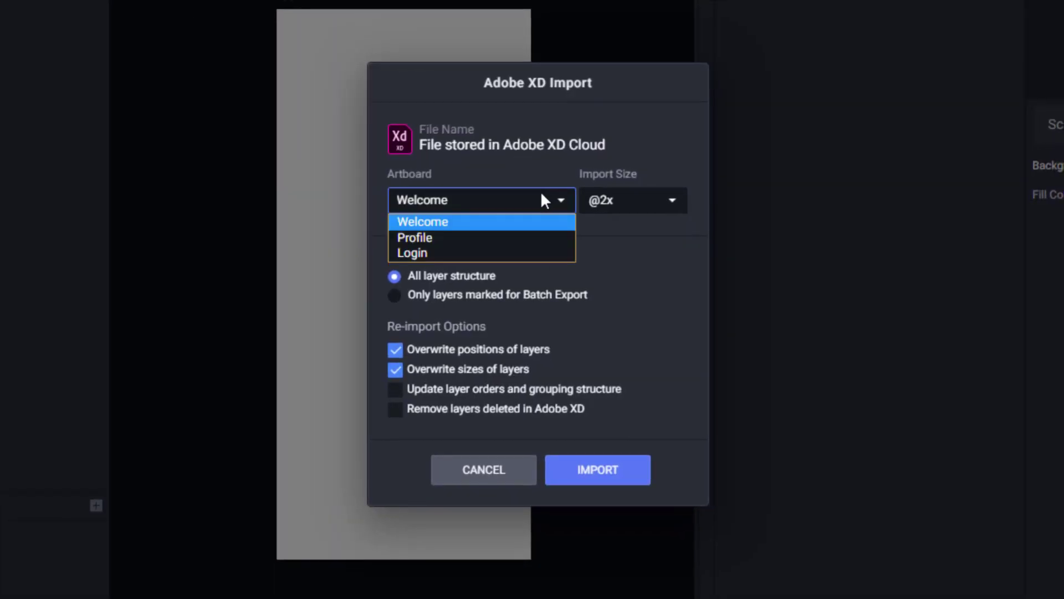
{"action": "left_click", "coordinate": [466, 237]}
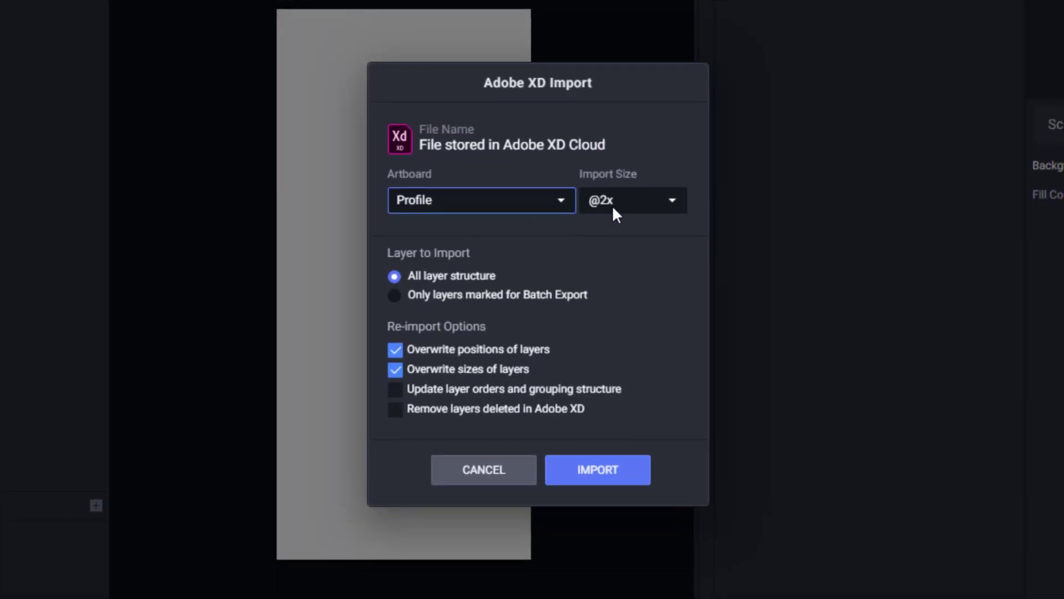
{"action": "left_click", "coordinate": [610, 203]}
{"action": "left_click", "coordinate": [634, 254]}
{"action": "left_click", "coordinate": [610, 474]}
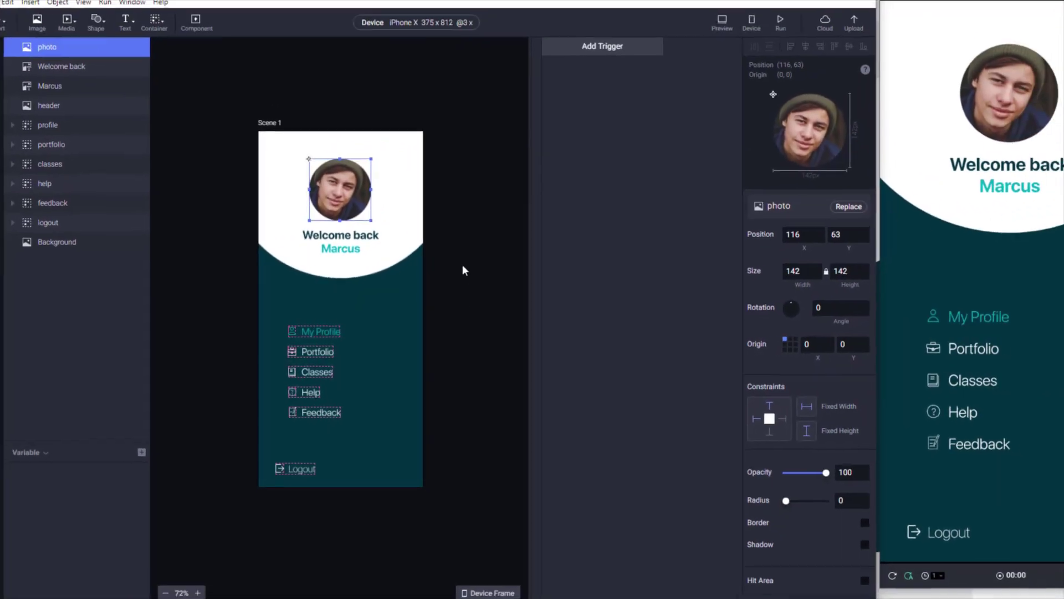
{"action": "left_click", "coordinate": [464, 270]}
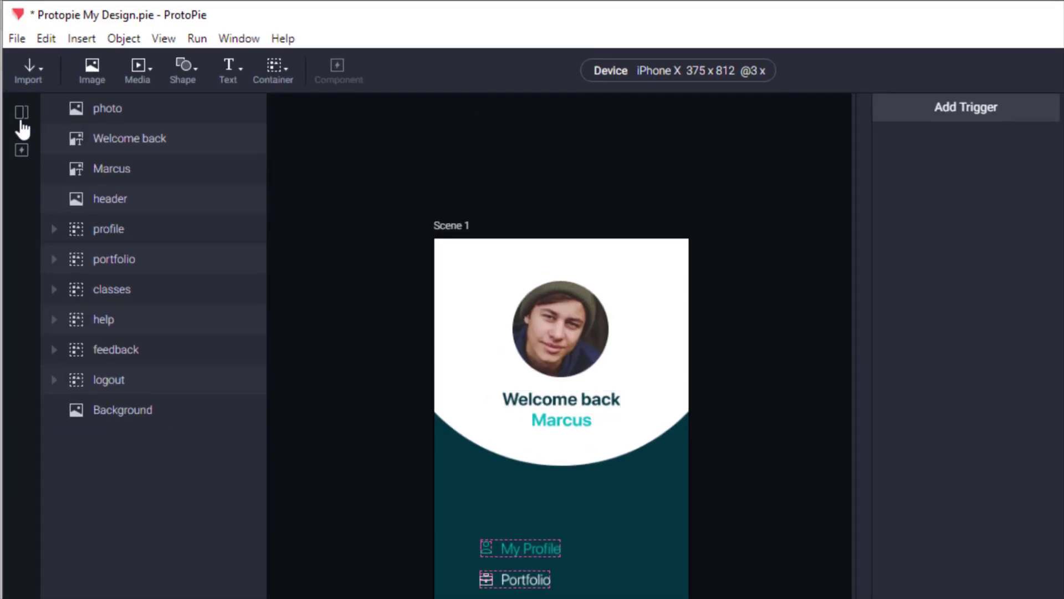
Step: Rename the newly imported scene as Profile
{"action": "left_click", "coordinate": [12, 71]}
{"action": "double_click", "coordinate": [86, 411]}
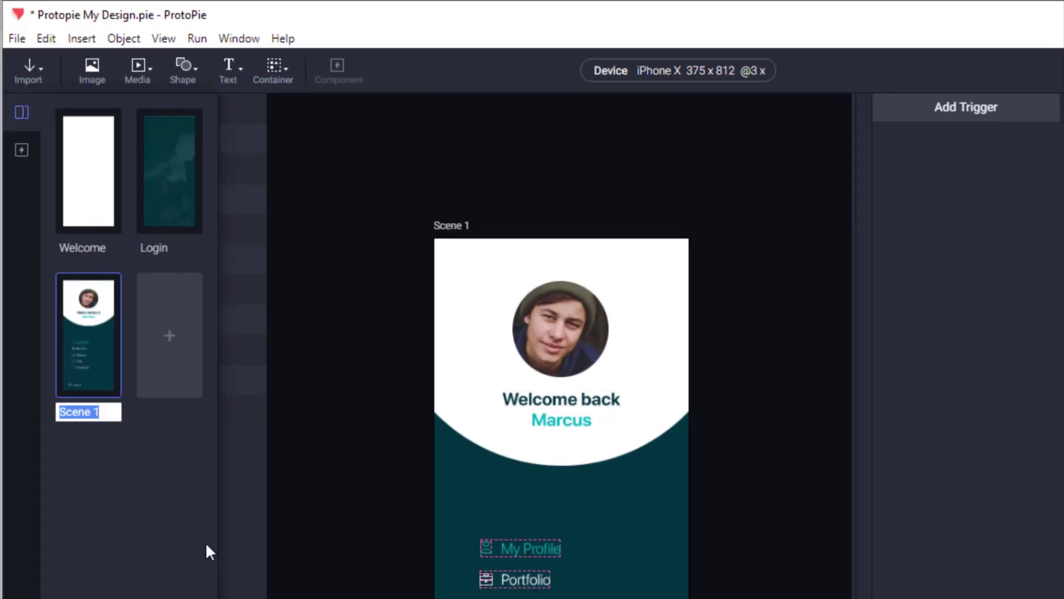
{"action": "type", "text": "Profile"}
{"action": "key", "text": "Return"}
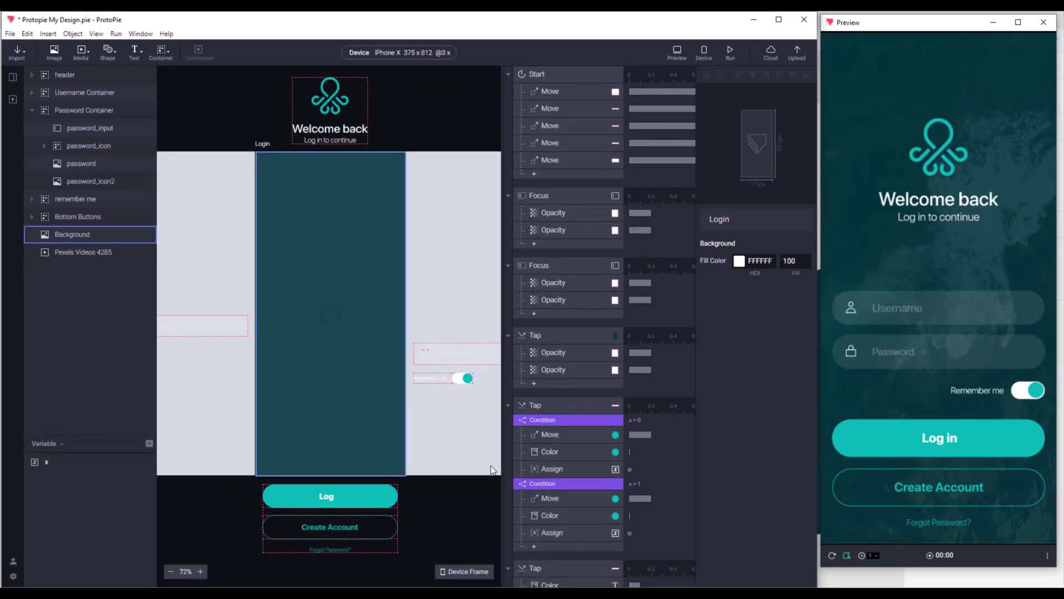
Step: In the Login scene, add a Jump response to the Profile scene to the Log in button's Tap trigger
{"action": "left_click", "coordinate": [451, 432]}
{"action": "scroll", "coordinate": [598, 518], "scroll_direction": "down", "scroll_amount": 3}
{"action": "left_click", "coordinate": [534, 489]}
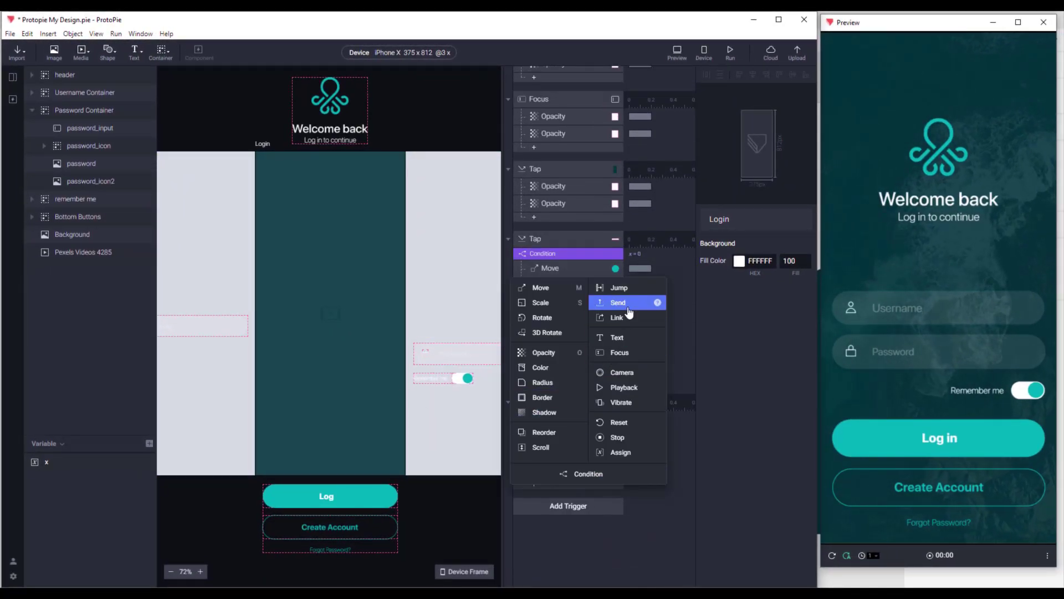
{"action": "left_click", "coordinate": [619, 287]}
{"action": "left_click", "coordinate": [742, 236]}
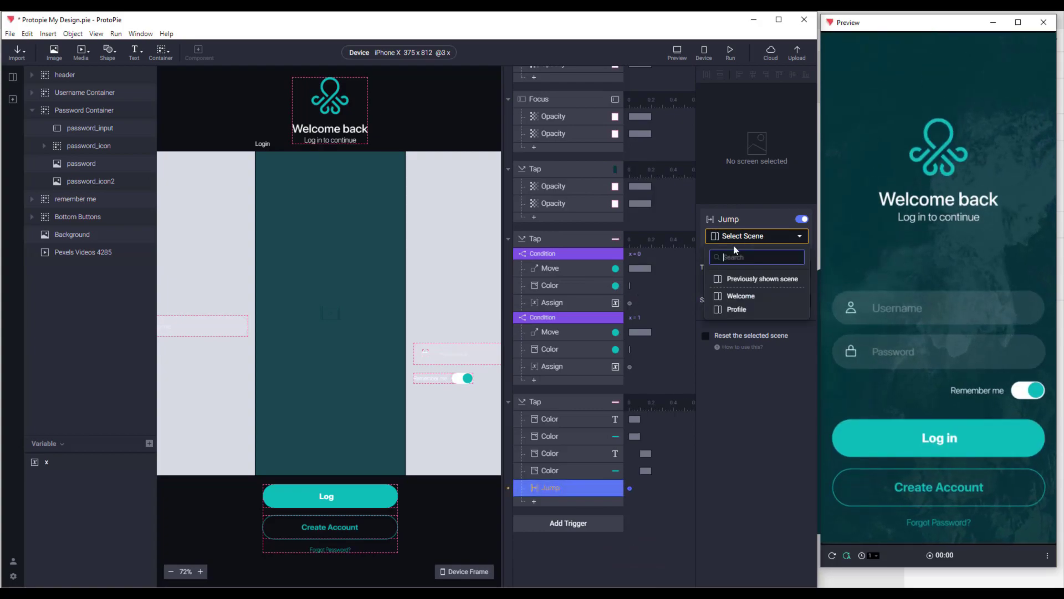
{"action": "left_click", "coordinate": [748, 310]}
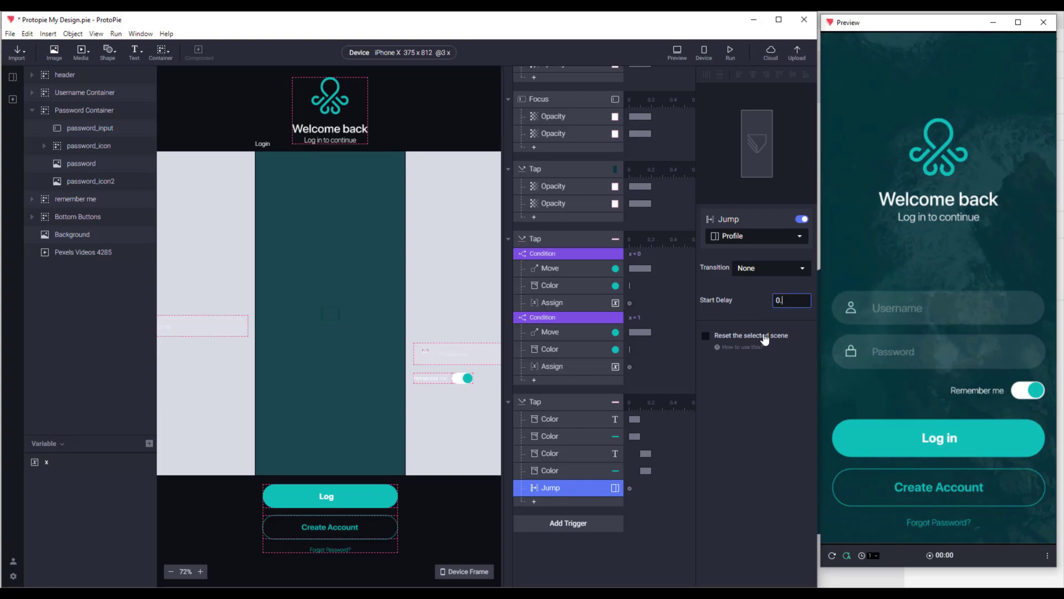
Step: Set the Jump response's start delay to 0.3
{"action": "type", "text": "2"}
{"action": "key", "text": "BackSpace"}
{"action": "type", "text": "3"}
{"action": "key", "text": "Return"}
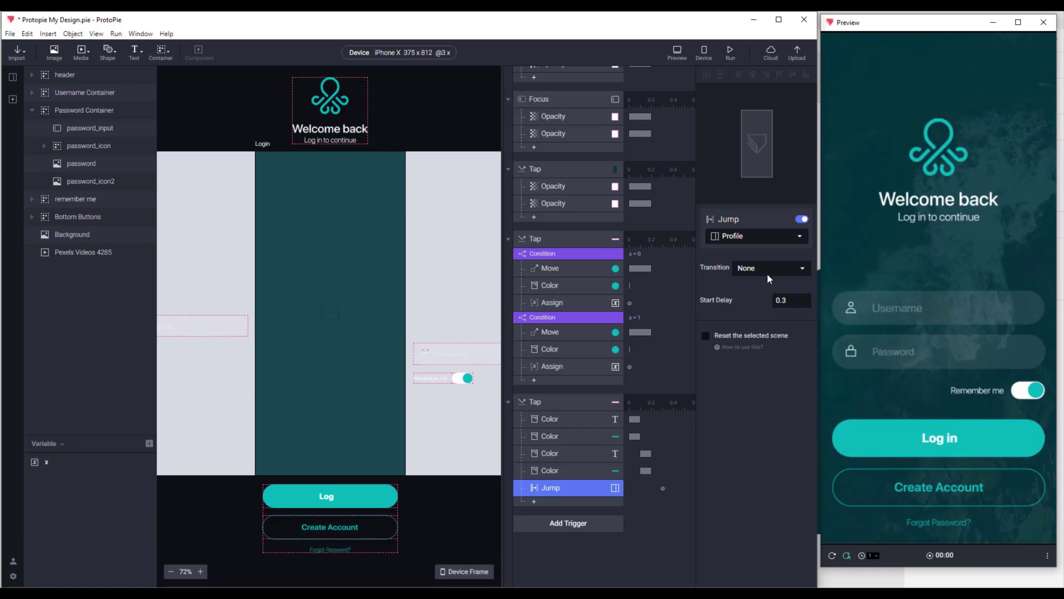
Step: Give the Jump a Slide In, Right to Left transition with the selected scene reset, and test the Log in button in the preview
{"action": "left_click", "coordinate": [768, 269]}
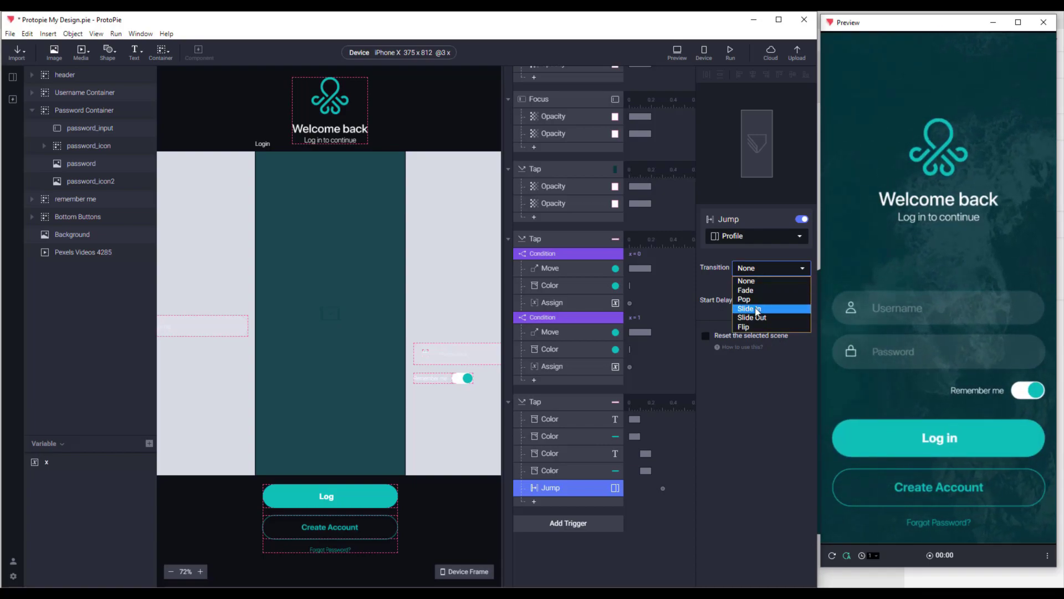
{"action": "left_click", "coordinate": [757, 309]}
{"action": "left_click", "coordinate": [770, 291]}
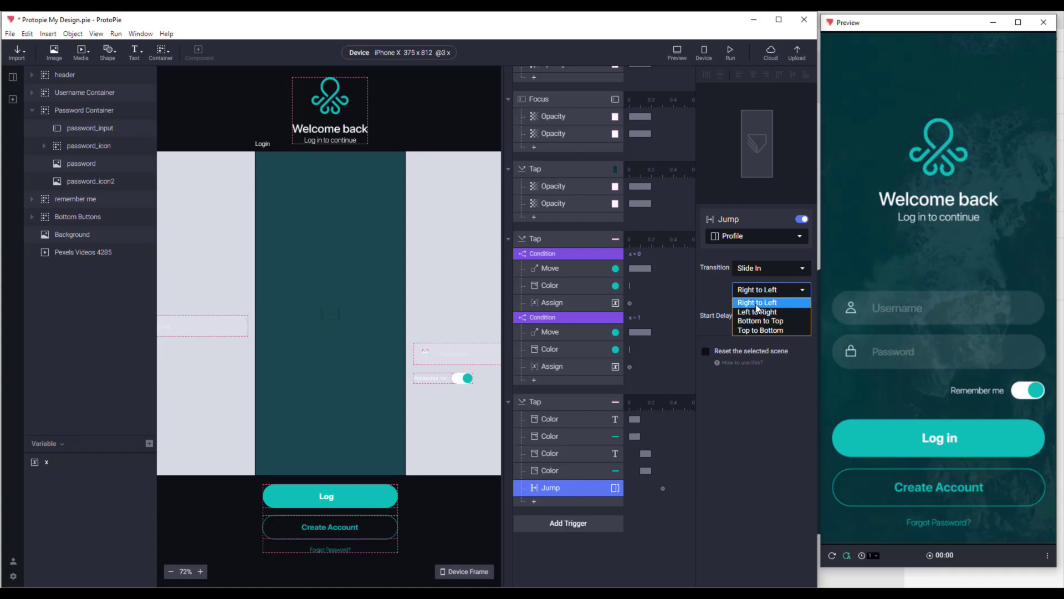
{"action": "left_click", "coordinate": [756, 304]}
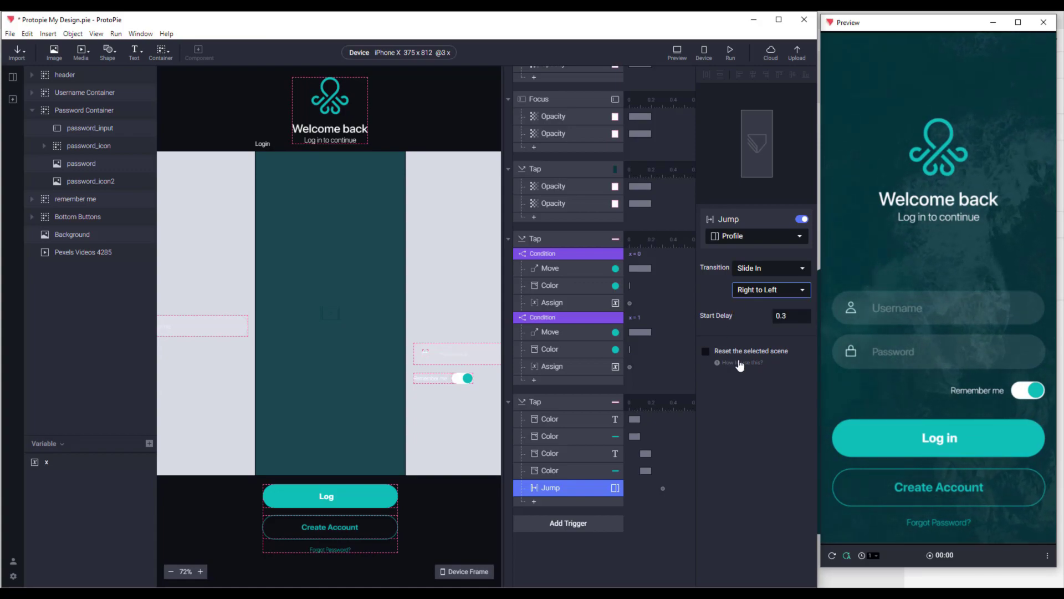
{"action": "left_click", "coordinate": [705, 351]}
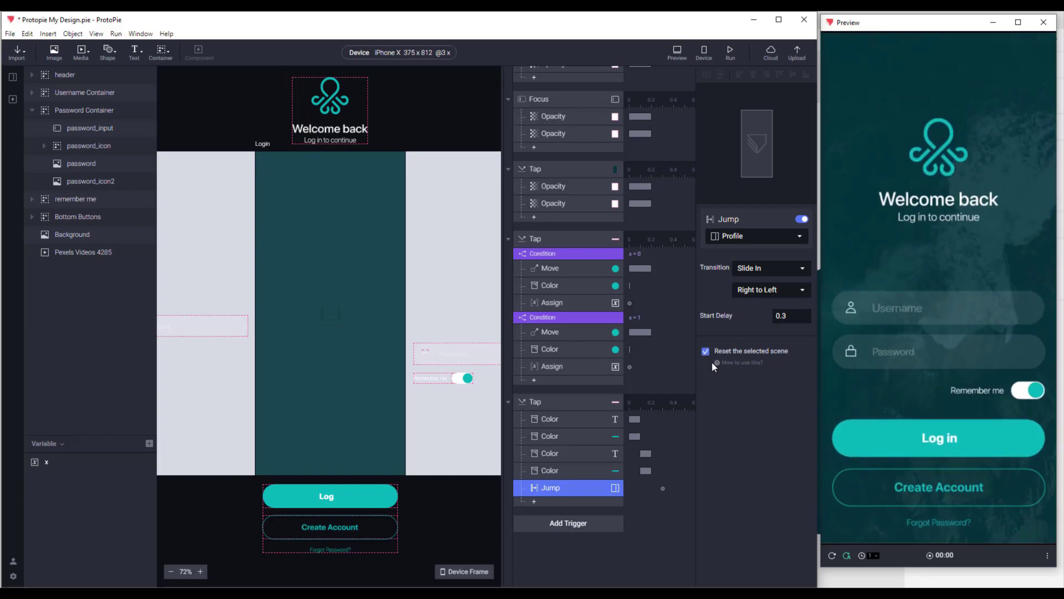
{"action": "left_click", "coordinate": [881, 441]}
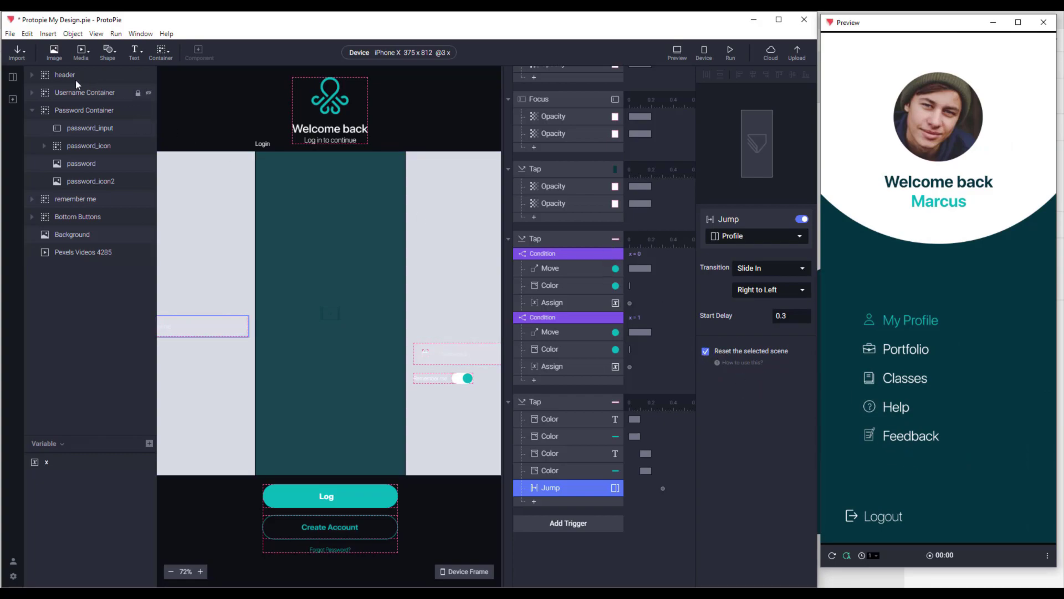
Step: Open the Profile scene and add a Start trigger to it
{"action": "left_click", "coordinate": [13, 77]}
{"action": "double_click", "coordinate": [68, 209]}
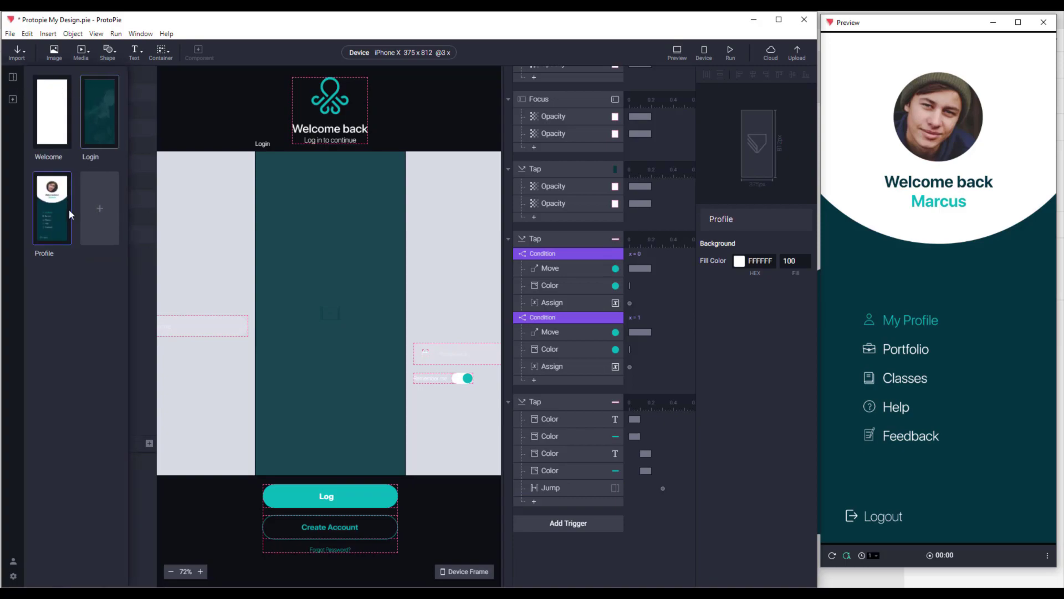
{"action": "left_click", "coordinate": [333, 206]}
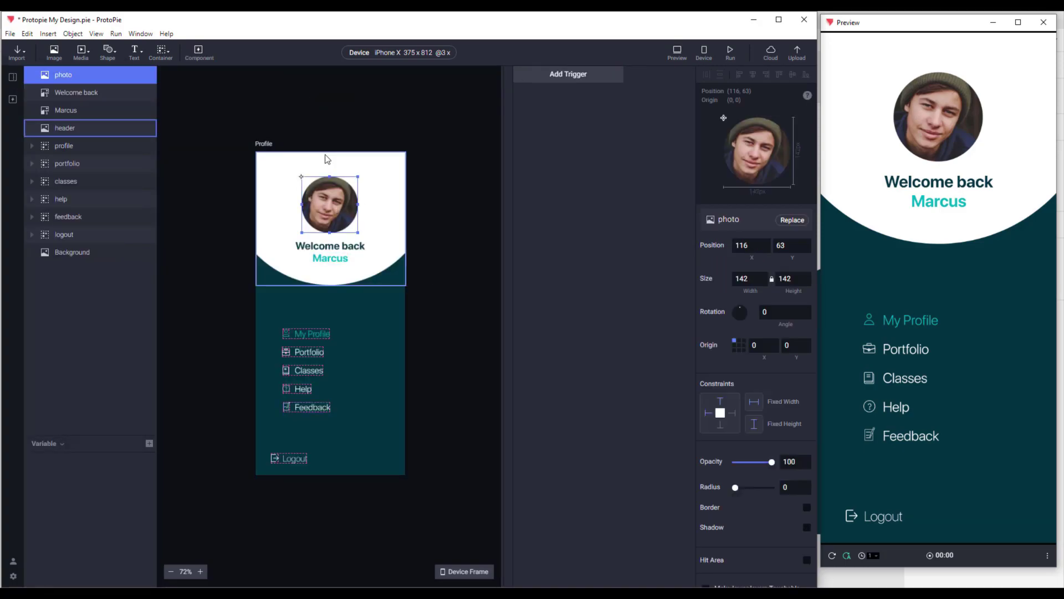
{"action": "scroll", "coordinate": [327, 158], "scroll_direction": "up", "scroll_amount": 2}
{"action": "left_click", "coordinate": [588, 74]}
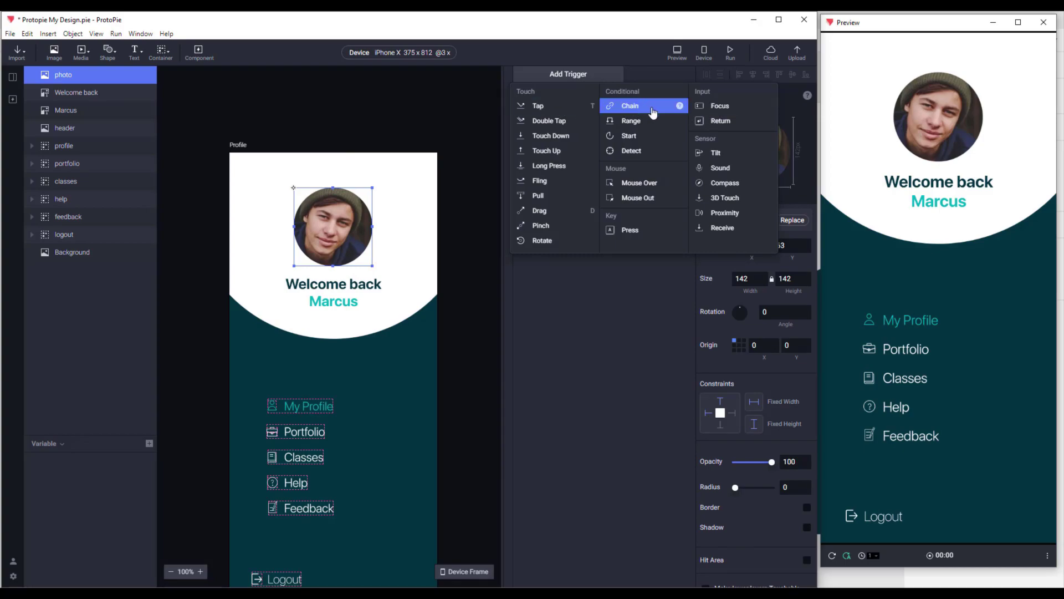
{"action": "left_click", "coordinate": [626, 135]}
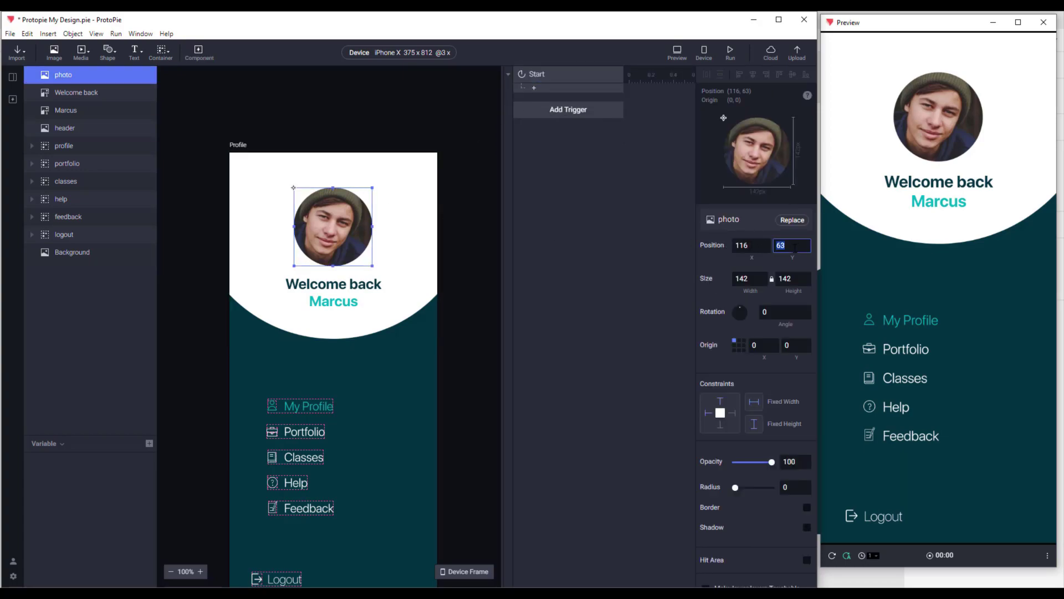
Step: Add a Move response for the photo to the Start trigger, moving to Y 63 with duration 0.6 and Quart easing
{"action": "left_click", "coordinate": [534, 88]}
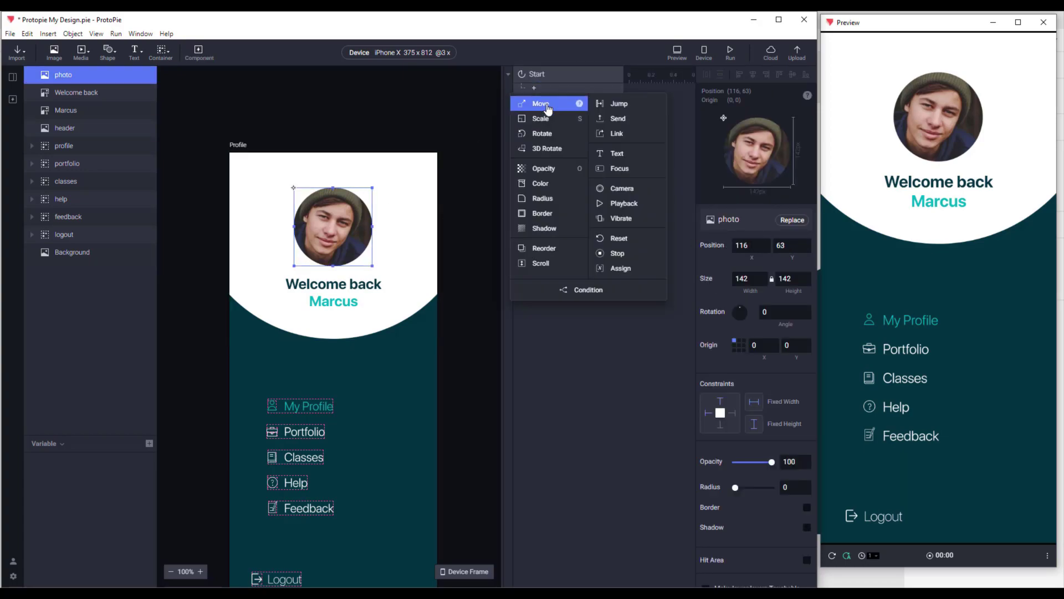
{"action": "left_click", "coordinate": [544, 101]}
{"action": "left_click", "coordinate": [791, 286]}
{"action": "left_click", "coordinate": [620, 269]}
{"action": "left_click", "coordinate": [782, 380]}
{"action": "type", "text": "0.6"}
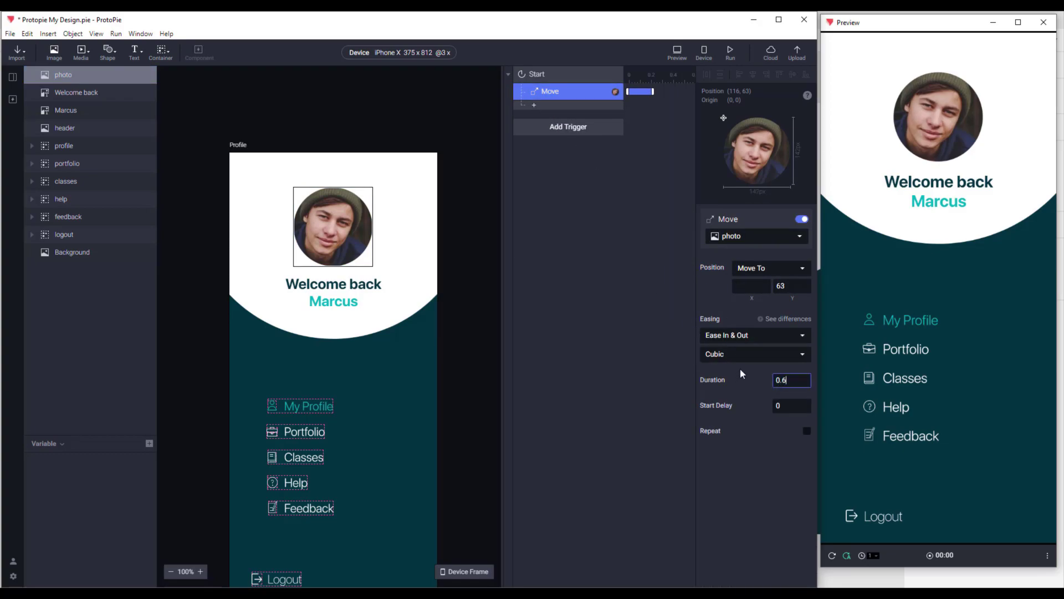
{"action": "left_click", "coordinate": [740, 358]}
{"action": "left_click", "coordinate": [736, 383]}
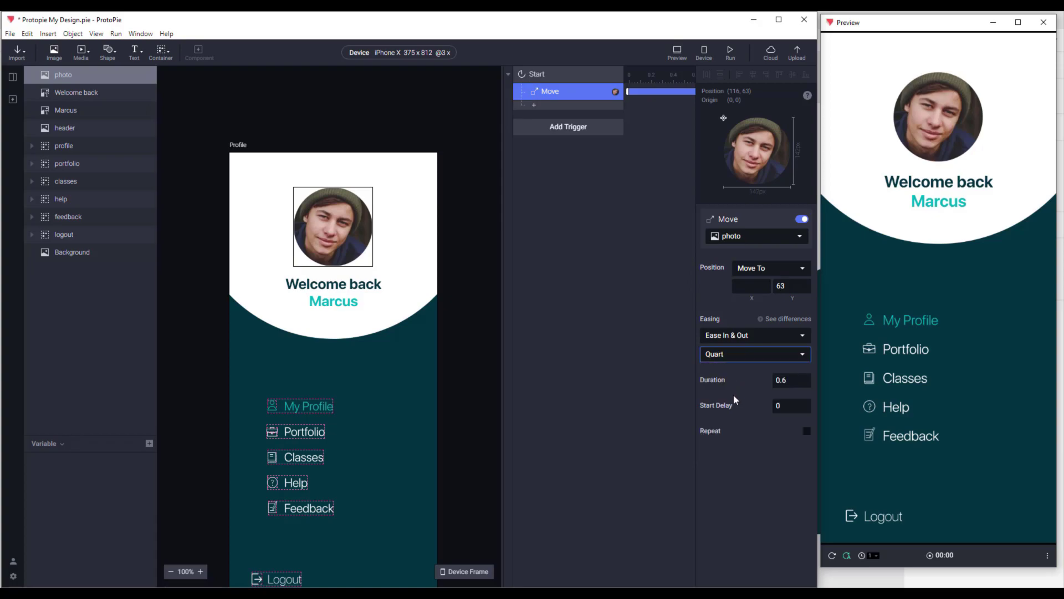
Step: Move the photo above the Profile screen to about Y -158 and replay the scene in the preview
{"action": "left_click", "coordinate": [340, 208]}
{"action": "left_click_drag", "start_coordinate": [344, 257], "coordinate": [341, 128]}
{"action": "left_click", "coordinate": [832, 555]}
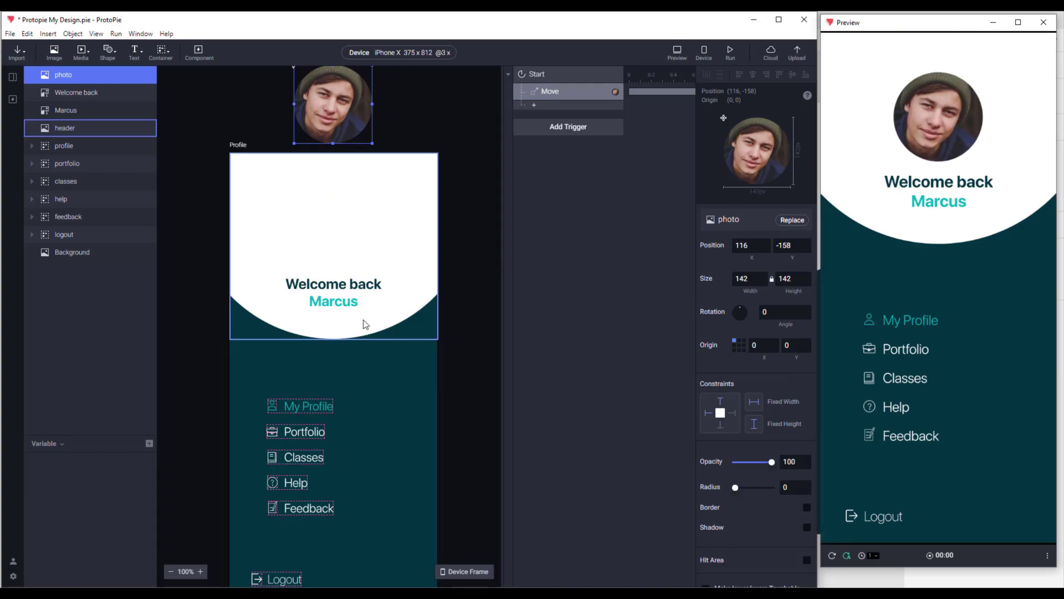
Step: Set the opacity of the Welcome back text and the name text below it to 0
{"action": "left_click", "coordinate": [299, 289]}
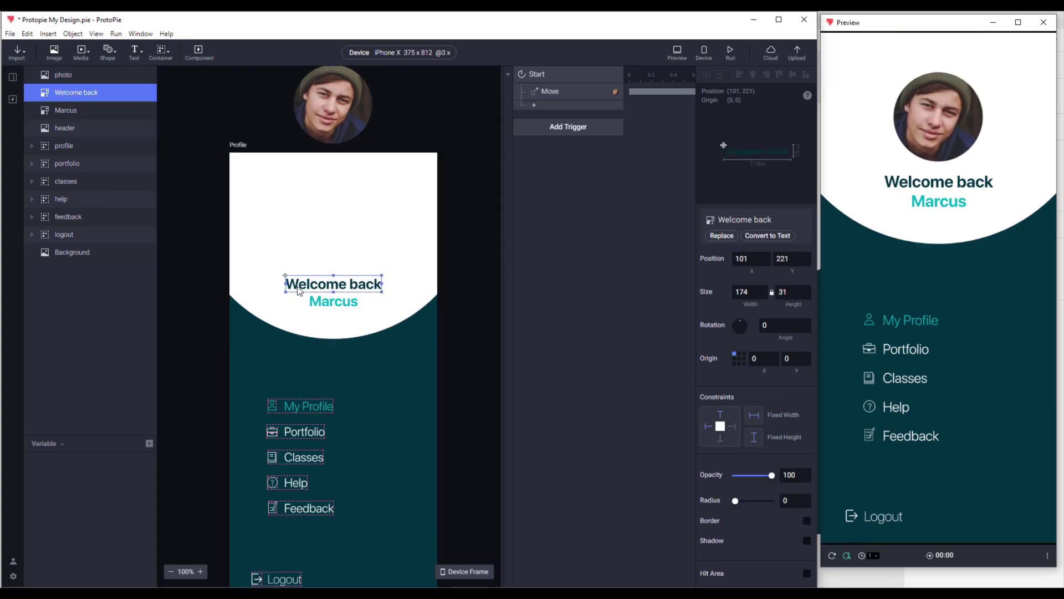
{"action": "left_click", "coordinate": [60, 109], "text": "shift"}
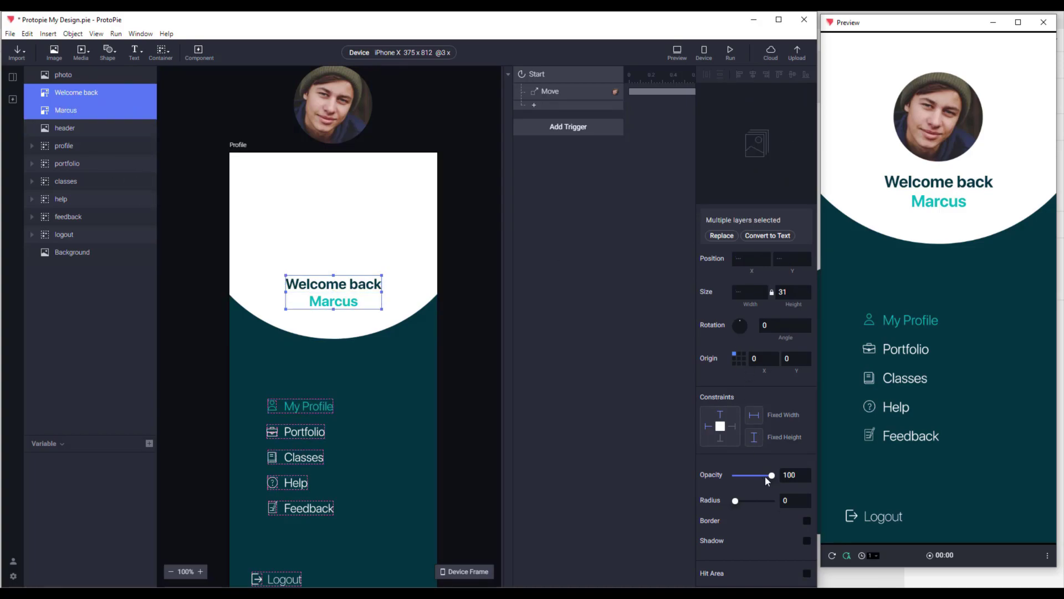
{"action": "left_click_drag", "start_coordinate": [761, 474], "coordinate": [676, 468]}
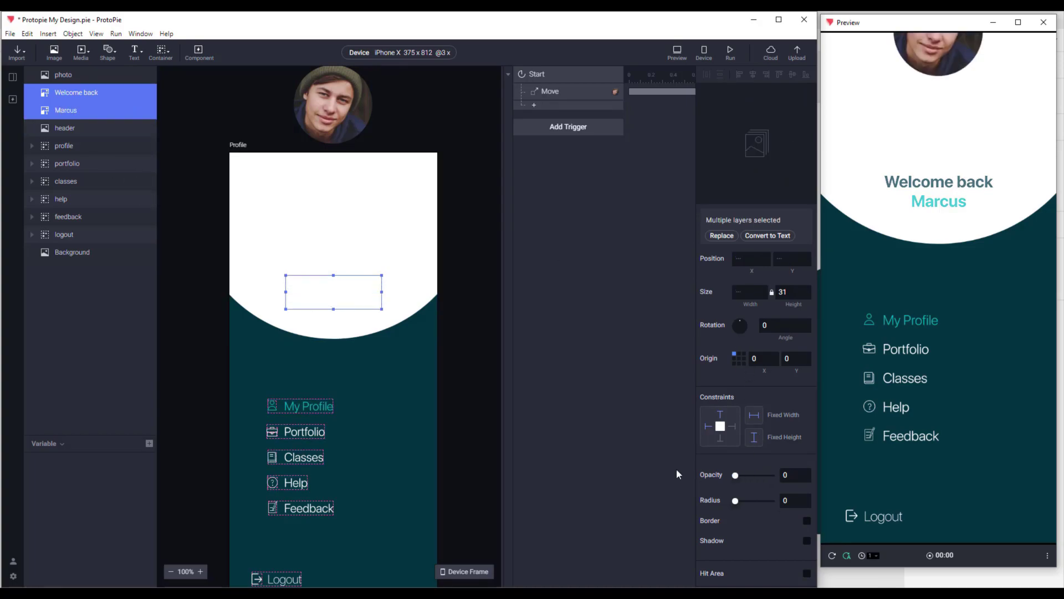
Step: Add separate Opacity responses to the Start trigger for the Welcome back text and the name text
{"action": "left_click", "coordinate": [534, 112]}
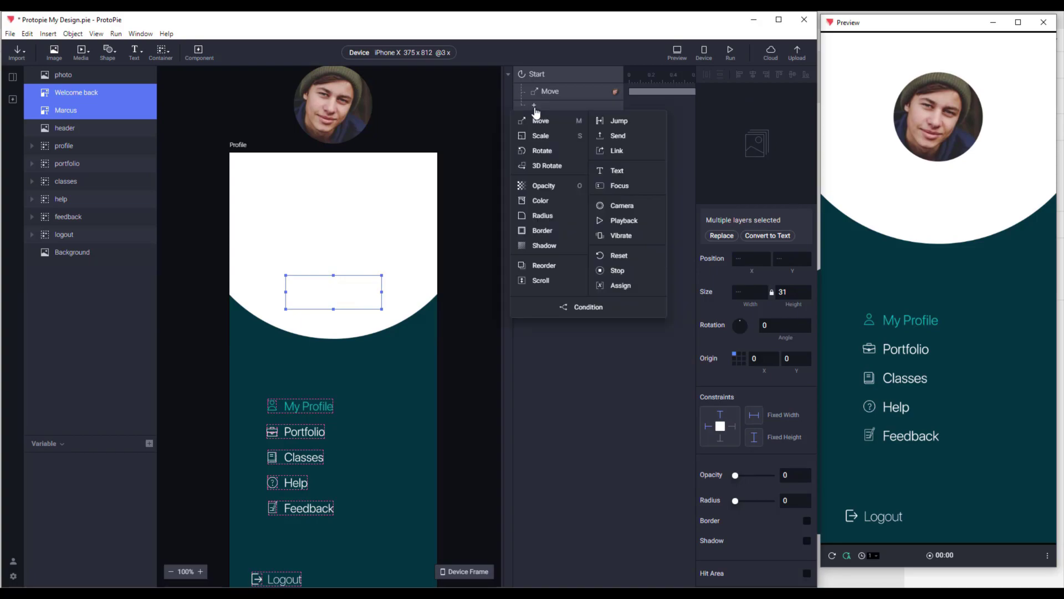
{"action": "left_click", "coordinate": [546, 187]}
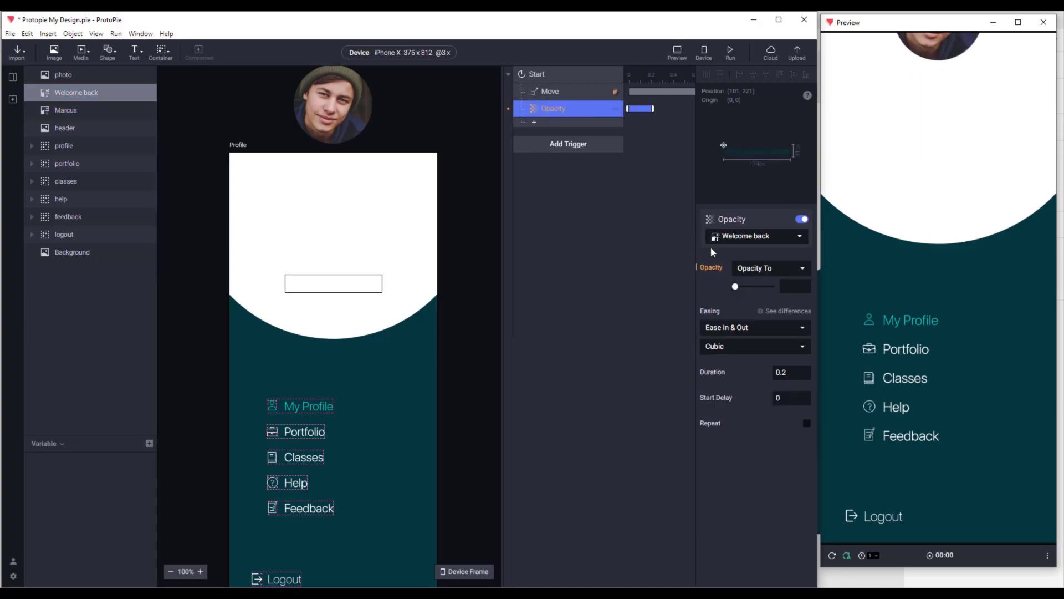
{"action": "left_click", "coordinate": [93, 113]}
{"action": "left_click", "coordinate": [534, 122]}
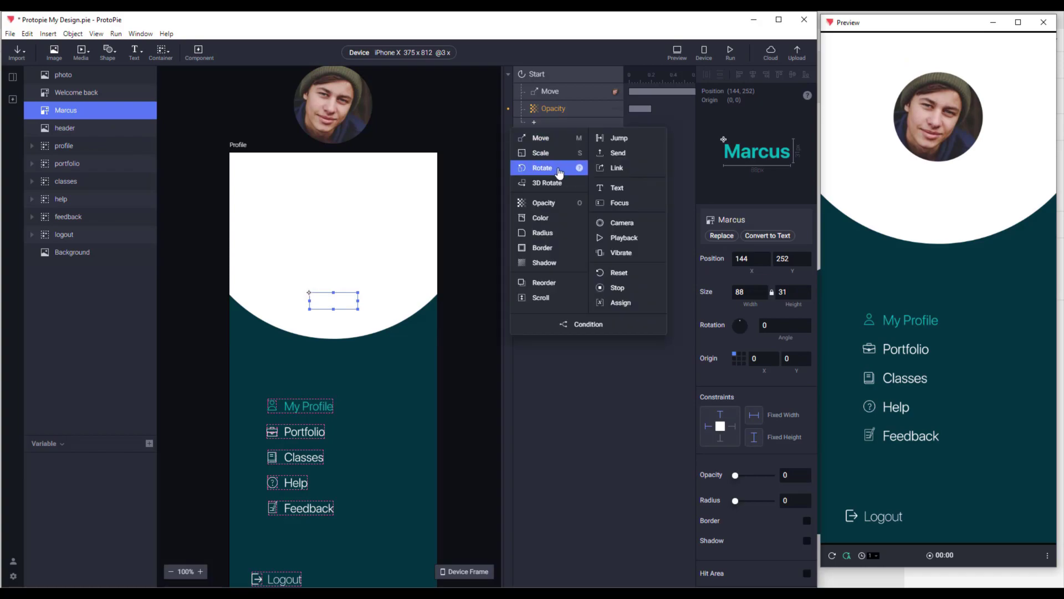
{"action": "left_click", "coordinate": [546, 199]}
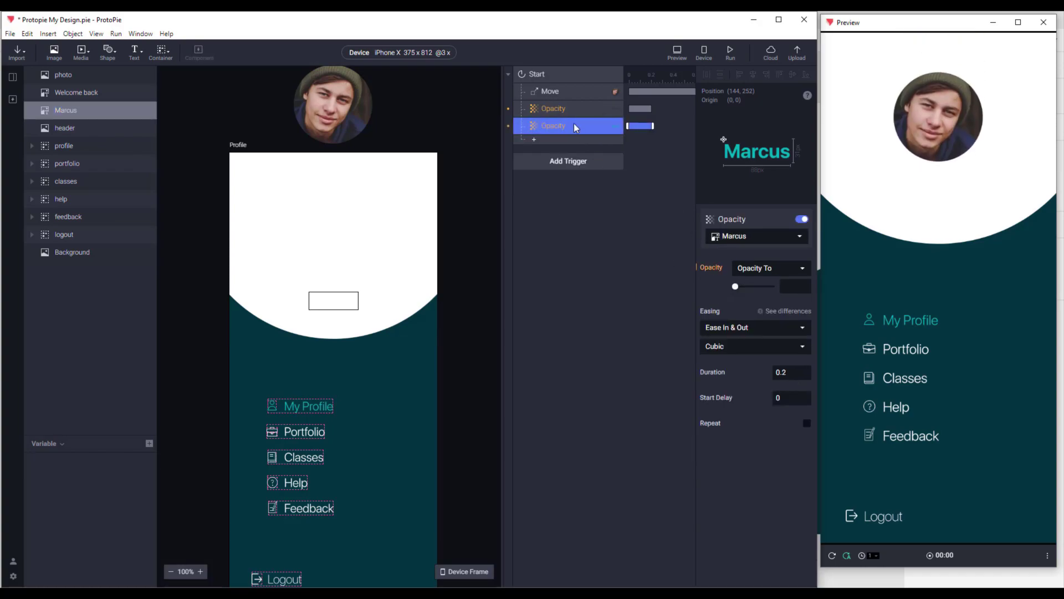
Step: Set the Welcome back text's Opacity response to opacity 100 with duration 0.6
{"action": "left_click", "coordinate": [554, 109]}
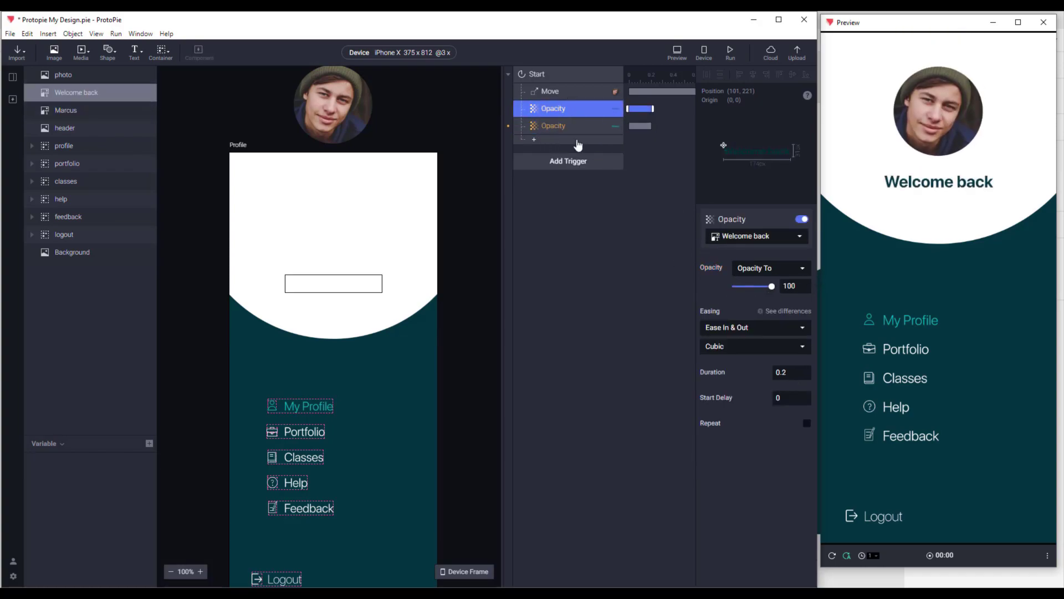
{"action": "type", "text": "0.6"}
{"action": "key", "text": "Return"}
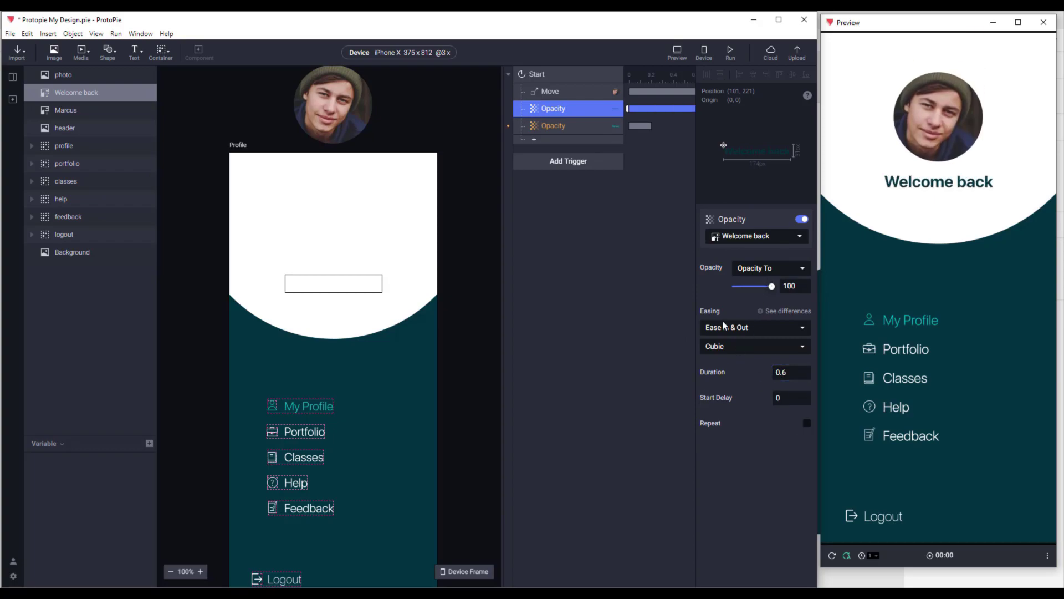
Step: Set the name text's Opacity response to opacity 100 with duration 0.8
{"action": "left_click", "coordinate": [552, 126]}
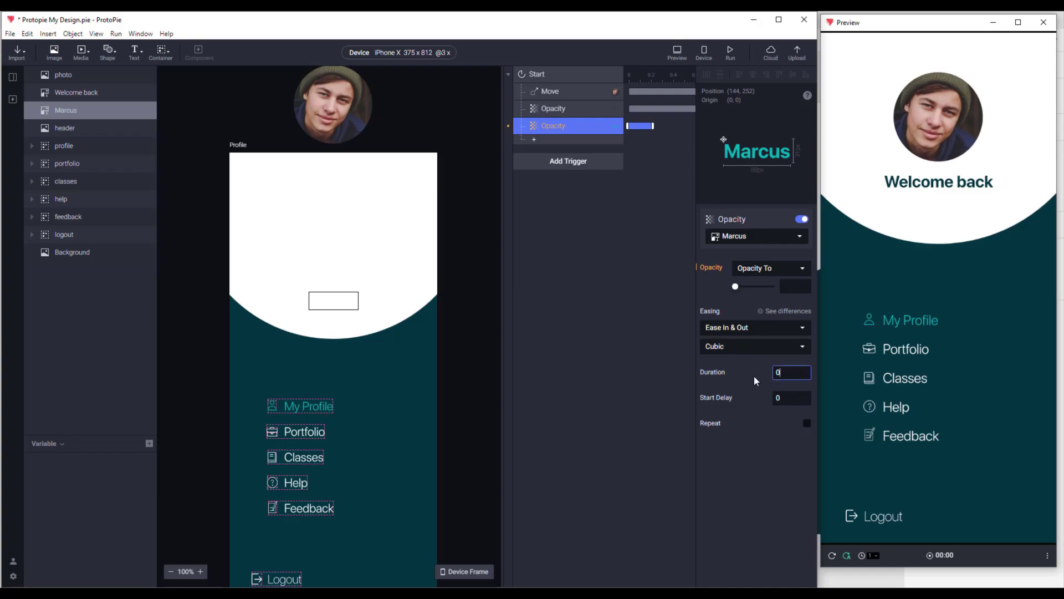
{"action": "type", "text": "0.8"}
{"action": "key", "text": "Return"}
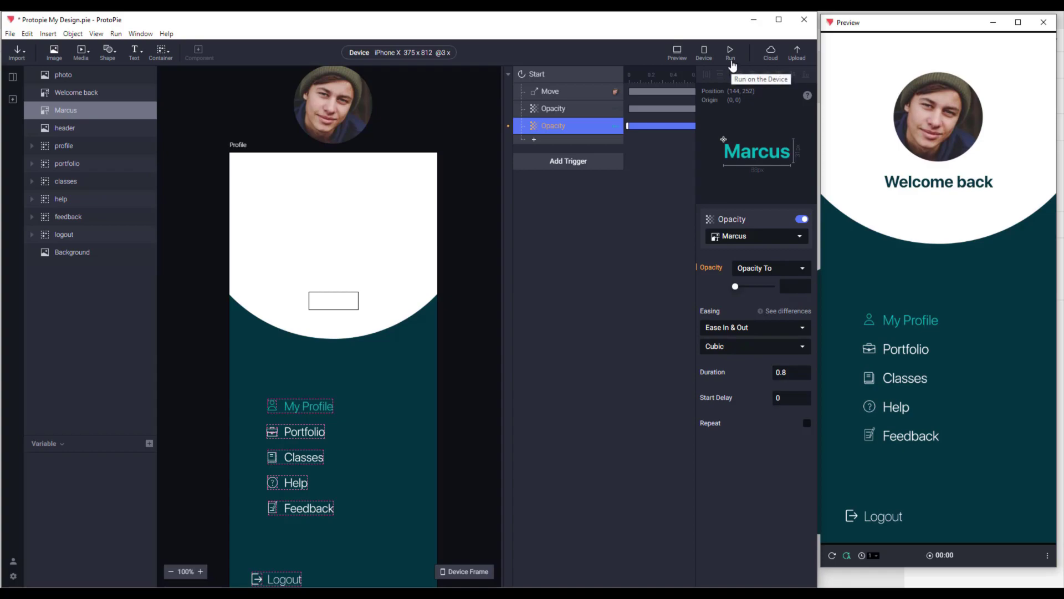
{"action": "left_click_drag", "start_coordinate": [745, 287], "coordinate": [804, 288]}
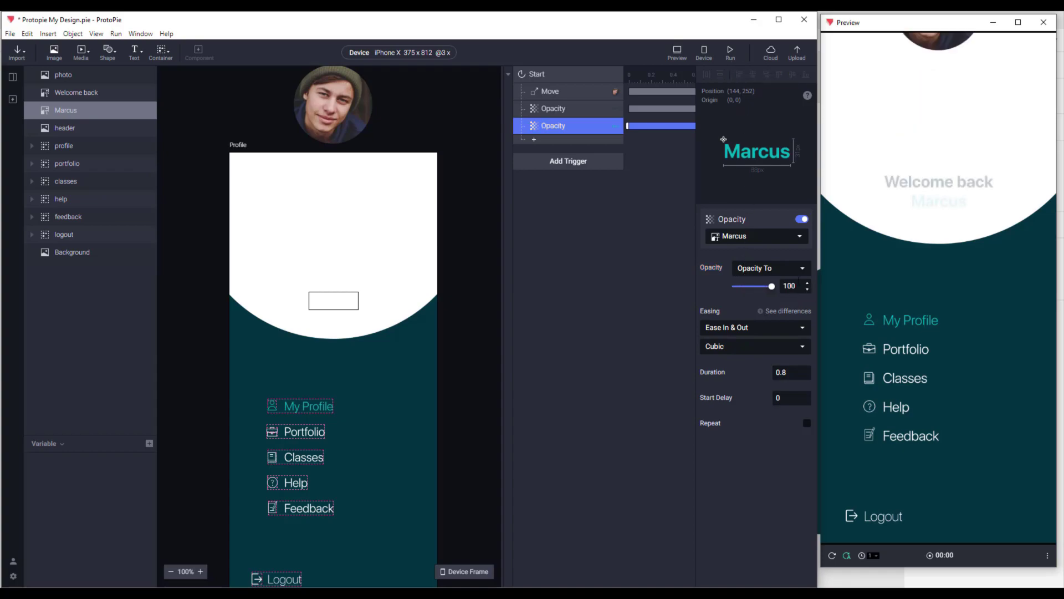
Step: Give the name text's Opacity response duration 0.6 and start delay 0.6, and replay the scene in the preview
{"action": "left_click", "coordinate": [791, 373]}
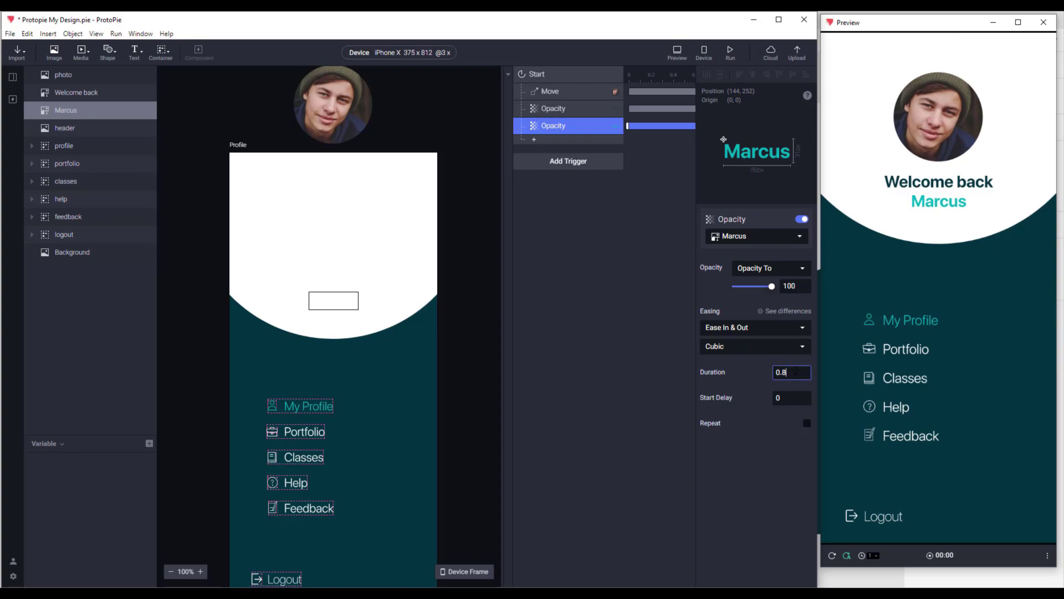
{"action": "left_click", "coordinate": [796, 397]}
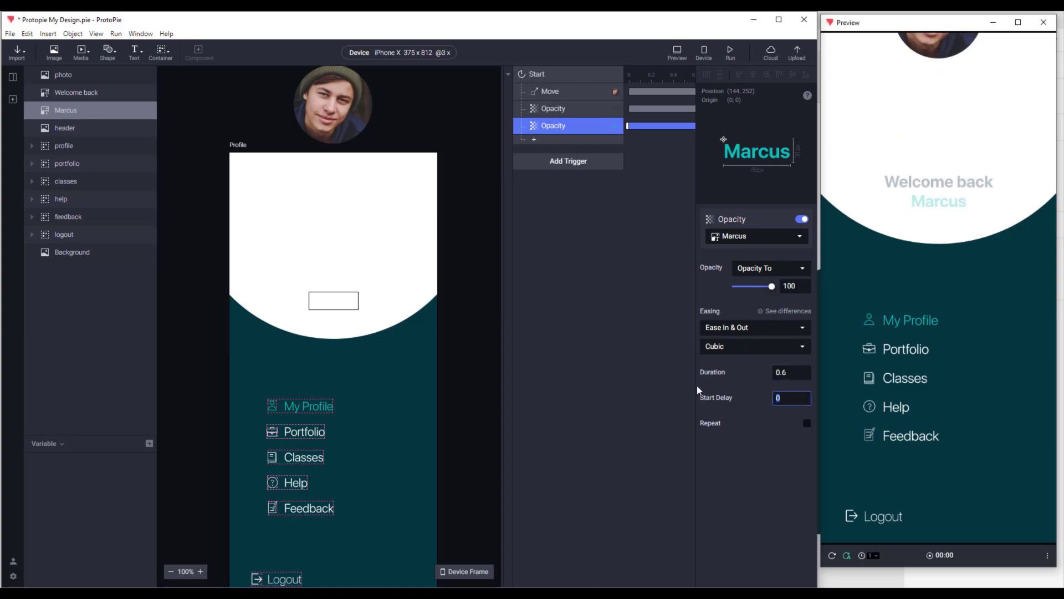
{"action": "type", "text": "0.6"}
{"action": "key", "text": "Return"}
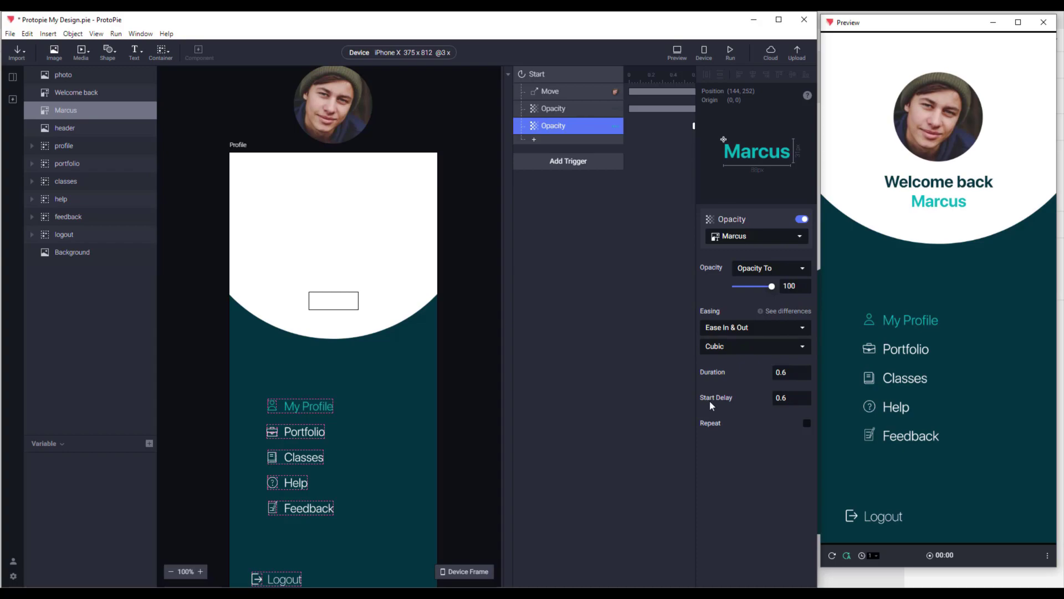
{"action": "left_click", "coordinate": [832, 556]}
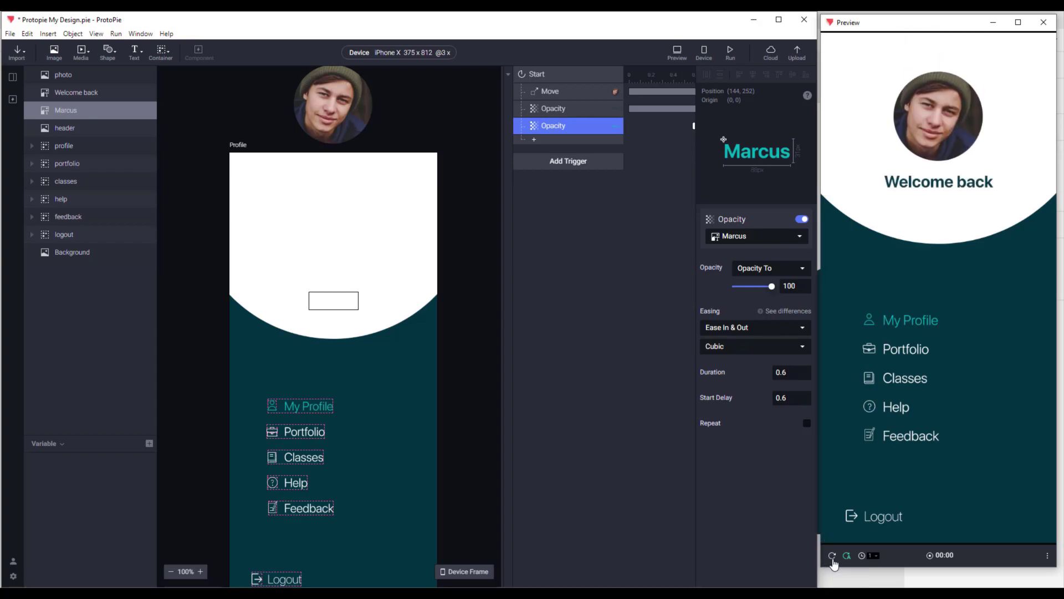
{"action": "left_click", "coordinate": [832, 557]}
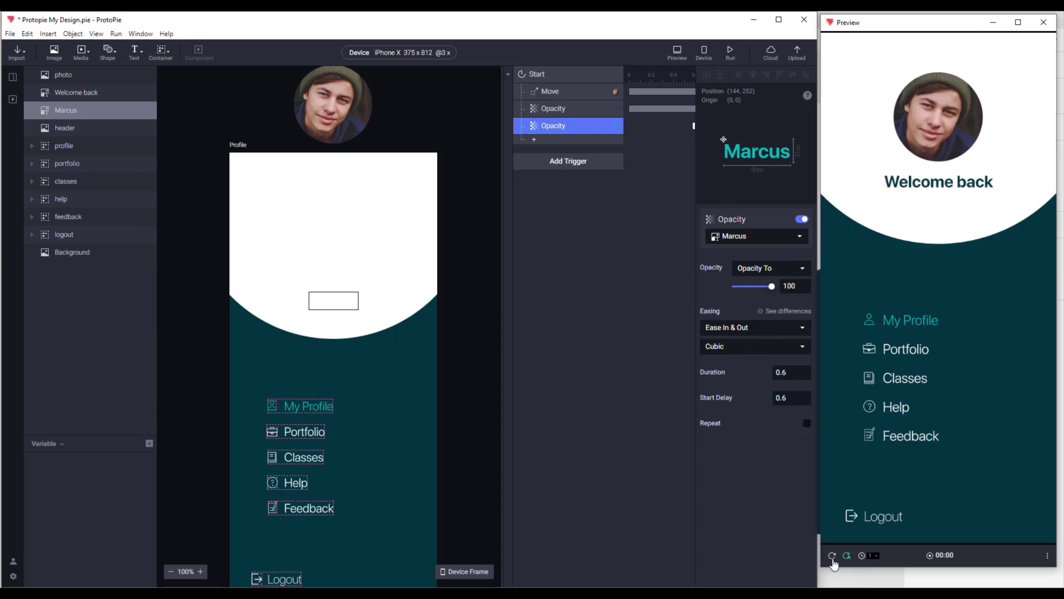
Step: Set the start delay to 1.2 for the name text's fade and 0.6 for the Welcome back fade, and replay the preview
{"action": "left_click", "coordinate": [791, 391]}
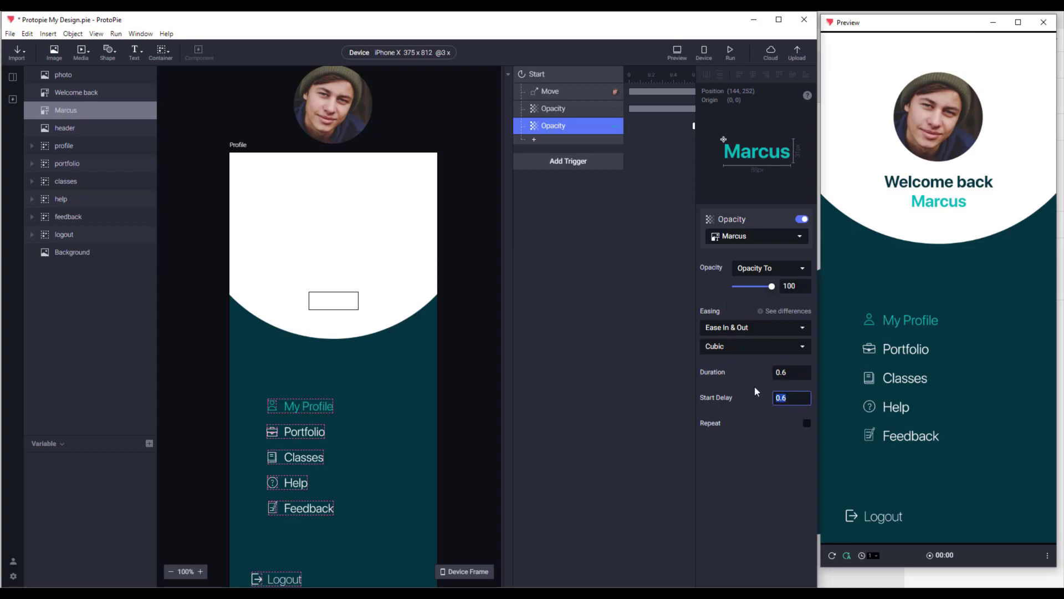
{"action": "type", "text": "1.2"}
{"action": "key", "text": "Return"}
{"action": "left_click", "coordinate": [563, 110]}
{"action": "left_click", "coordinate": [791, 397]}
{"action": "type", "text": "0.6"}
{"action": "key", "text": "Return"}
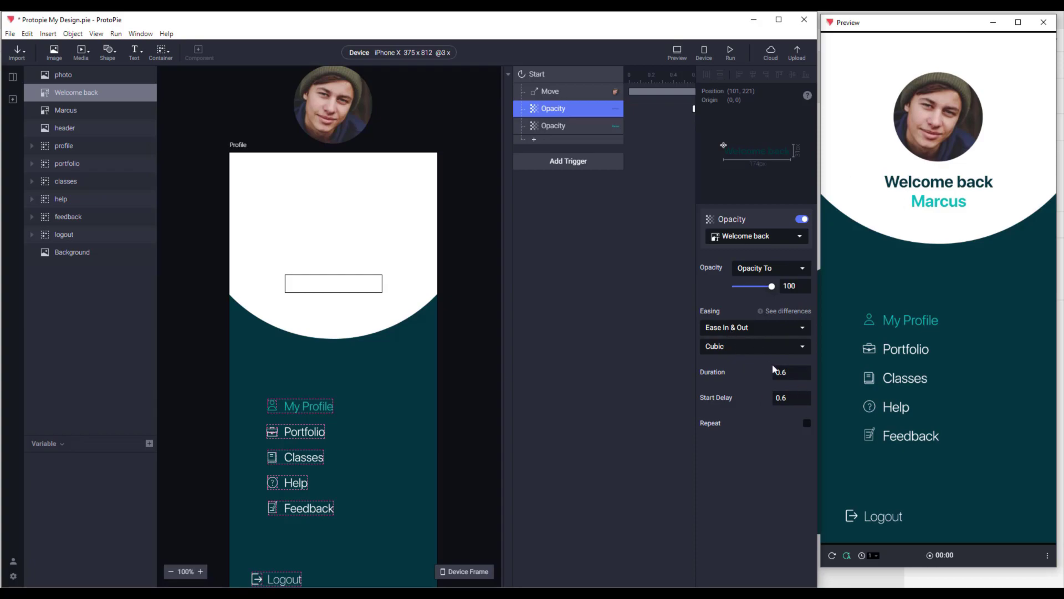
{"action": "left_click", "coordinate": [831, 557]}
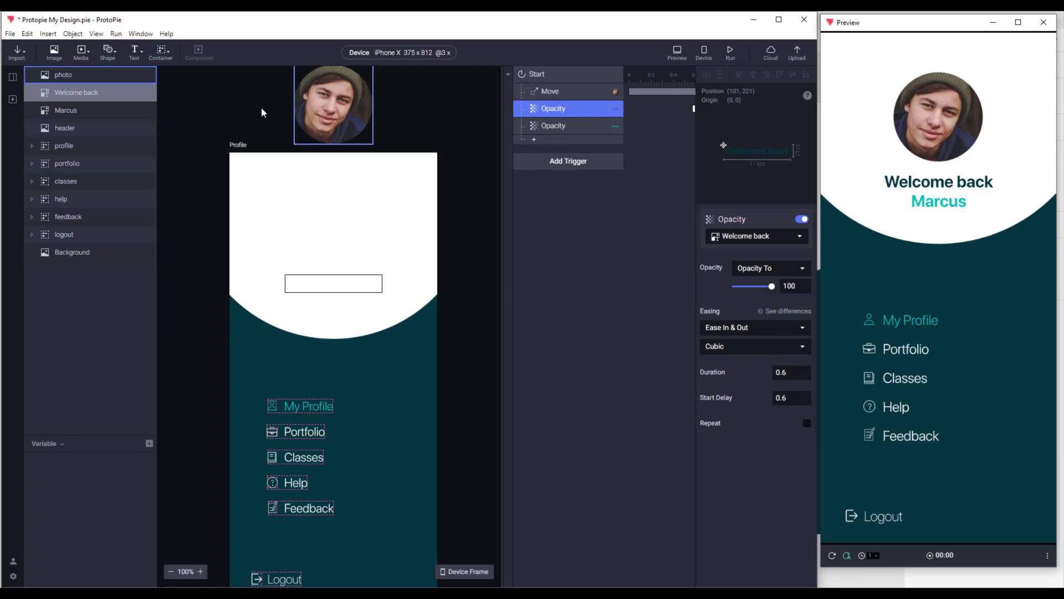
Step: Move the My Profile menu item left of the Profile screen to about X -133 and add a Move response taking it to X 69
{"action": "left_click", "coordinate": [288, 407]}
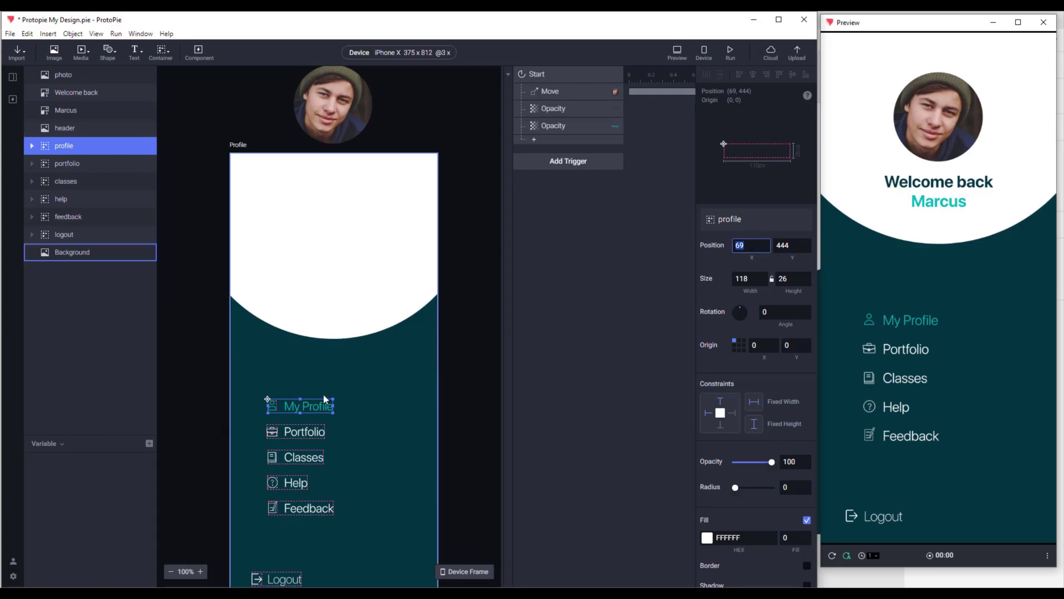
{"action": "left_click_drag", "start_coordinate": [313, 404], "coordinate": [208, 405]}
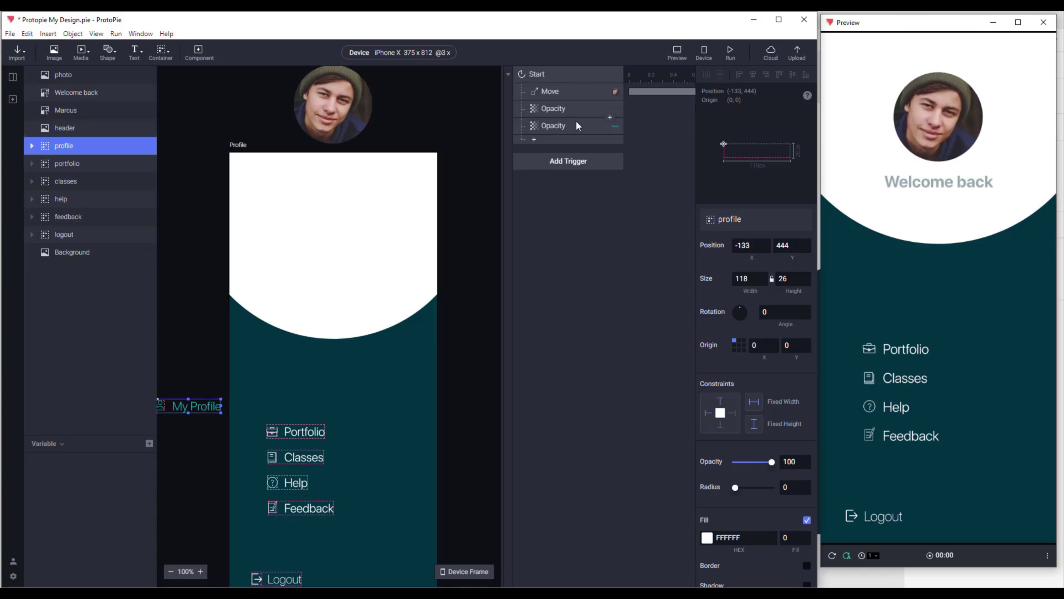
{"action": "left_click", "coordinate": [533, 139]}
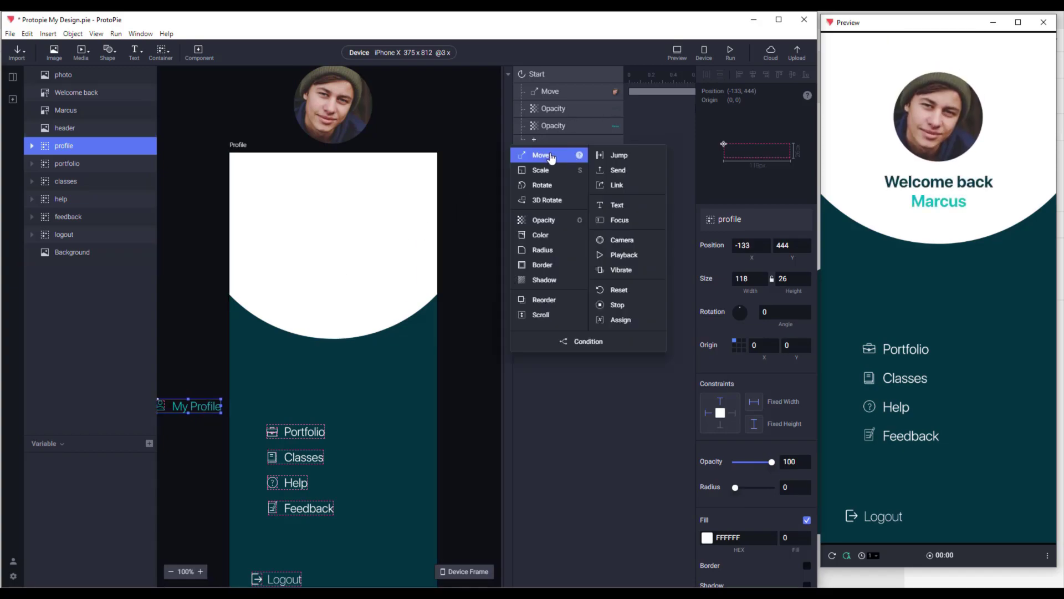
{"action": "left_click", "coordinate": [551, 157]}
{"action": "left_click", "coordinate": [754, 286]}
{"action": "type", "text": "69"}
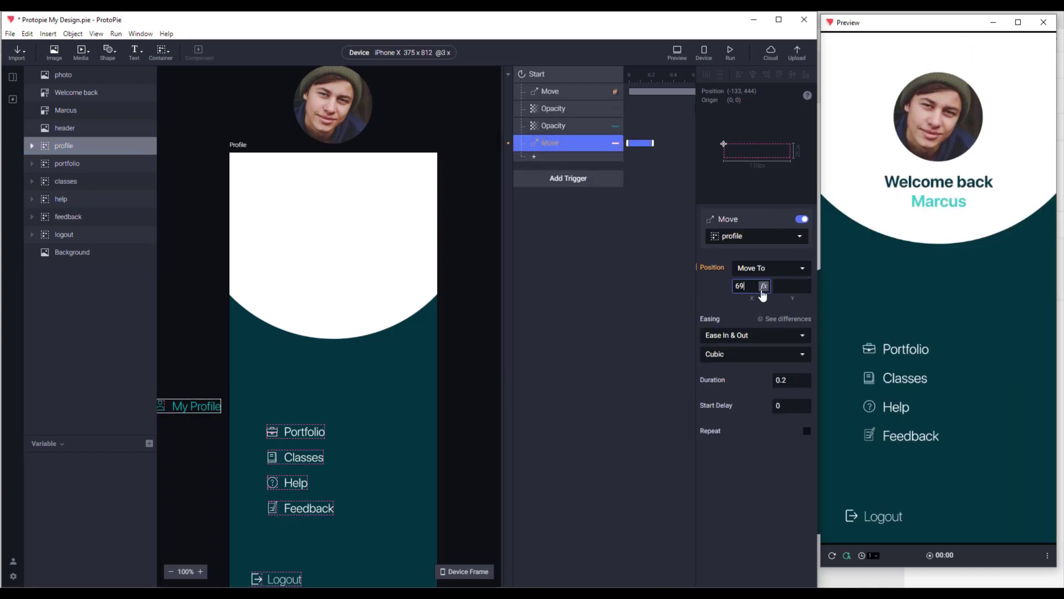
{"action": "key", "text": "Return"}
Step: Set the duration of the My Profile item's Move response to 0.6
{"action": "left_click", "coordinate": [794, 379]}
{"action": "type", "text": "0.2"}
{"action": "key", "text": "BackSpace"}
{"action": "type", "text": "6"}
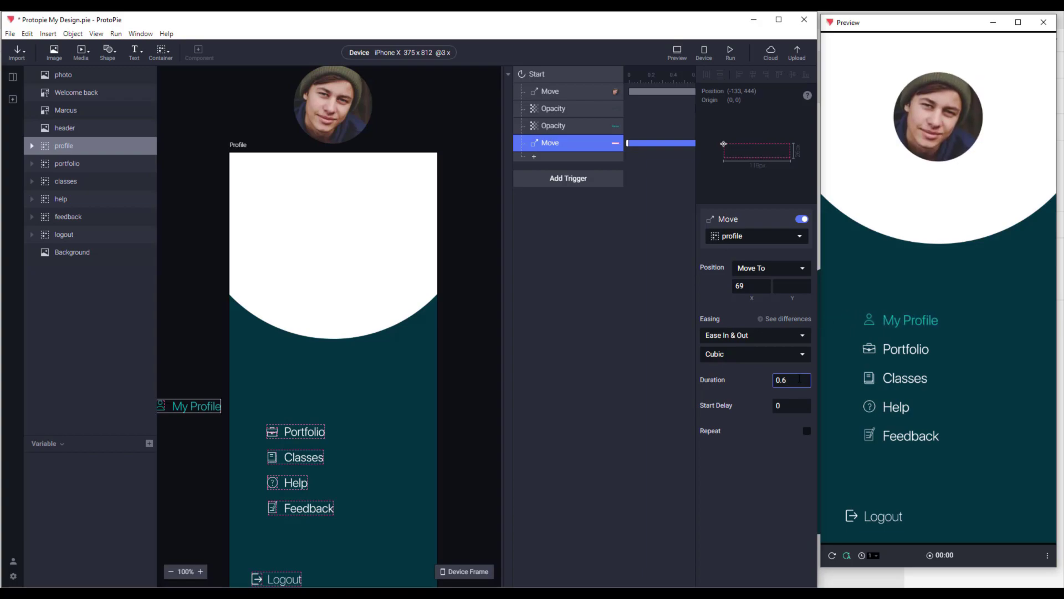
{"action": "key", "text": "BackSpace"}
{"action": "type", "text": "8"}
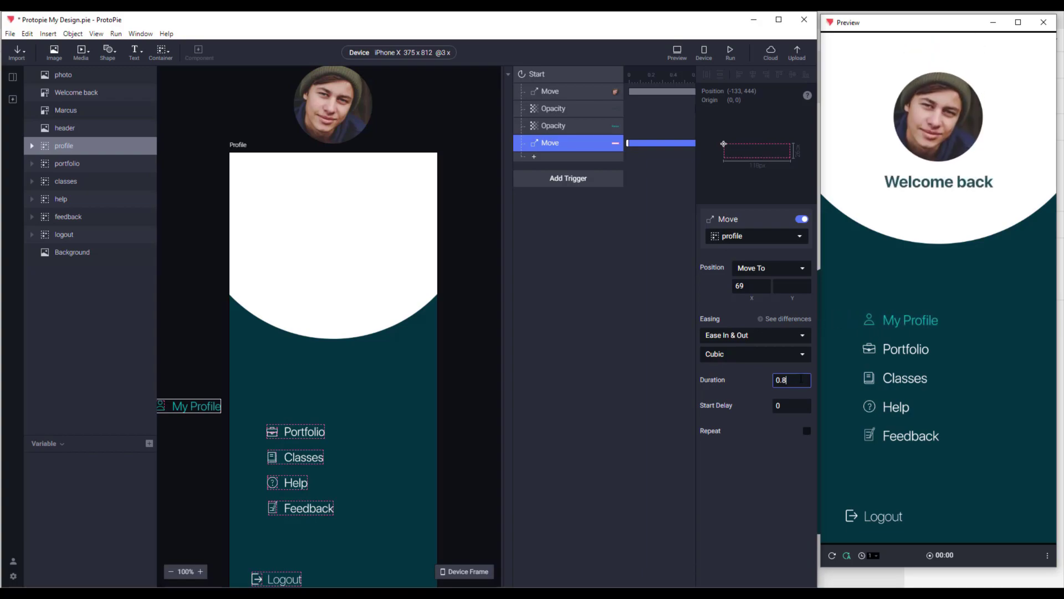
{"action": "key", "text": "BackSpace"}
{"action": "type", "text": "6"}
Step: Add a Move response for the Portfolio item to the Start trigger, moving to X 67 with duration 0.7
{"action": "left_click", "coordinate": [311, 433]}
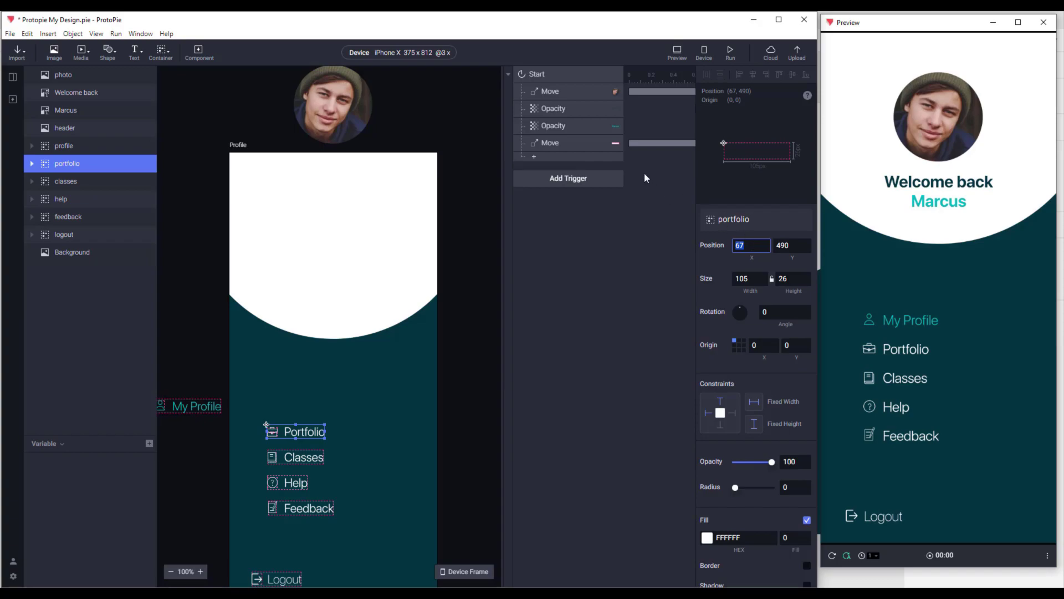
{"action": "left_click", "coordinate": [536, 155]}
{"action": "left_click", "coordinate": [540, 172]}
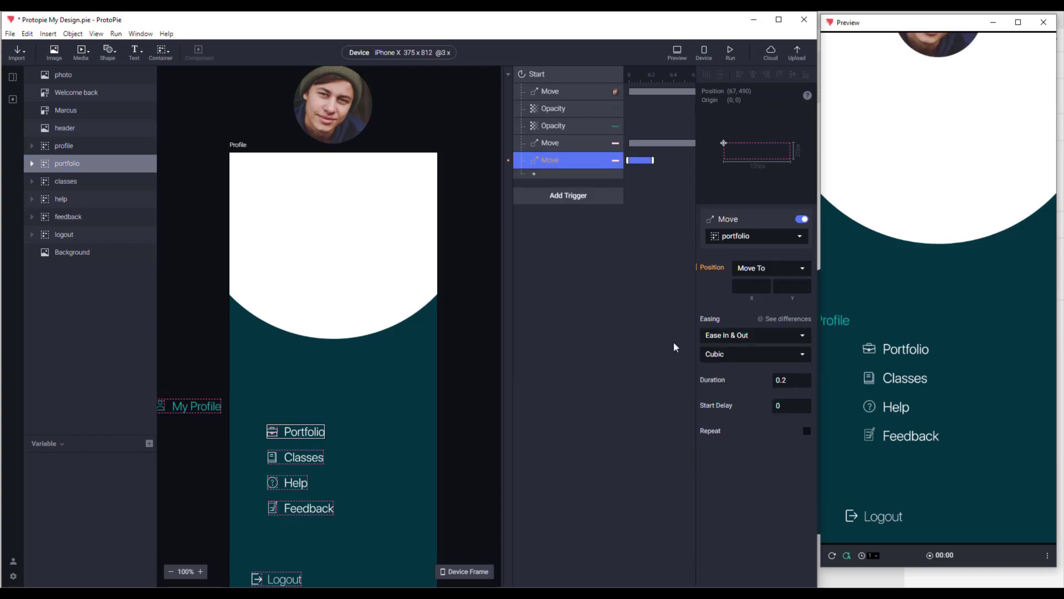
{"action": "type", "text": "67"}
{"action": "left_click", "coordinate": [794, 380]}
{"action": "key", "text": "BackSpace"}
{"action": "type", "text": "3"}
{"action": "key", "text": "BackSpace"}
{"action": "type", "text": "7"}
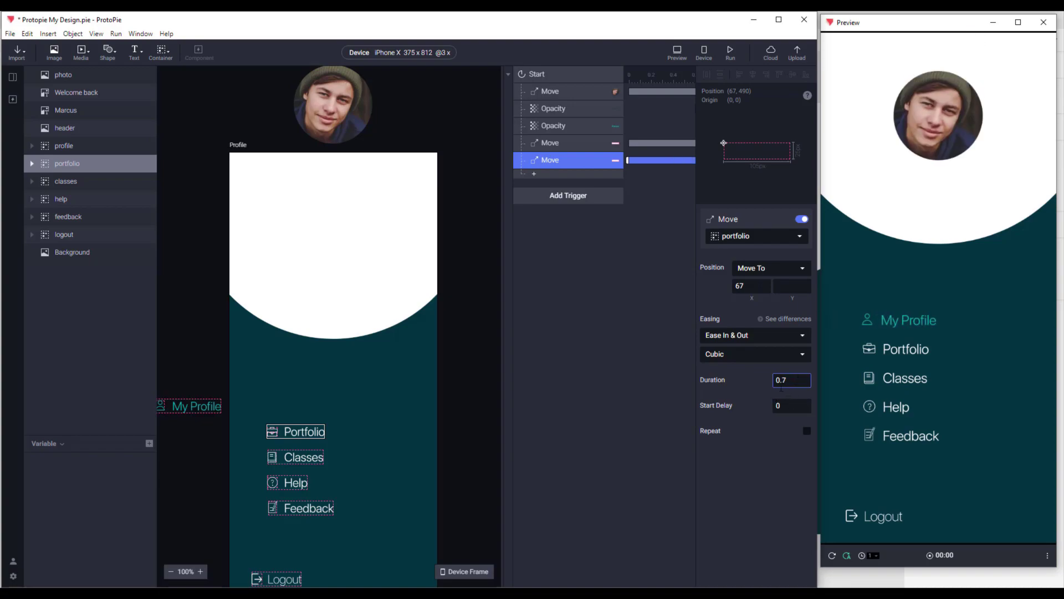
Step: Move the whole Portfolio item left of the Profile screen to about X -120
{"action": "left_click", "coordinate": [306, 436]}
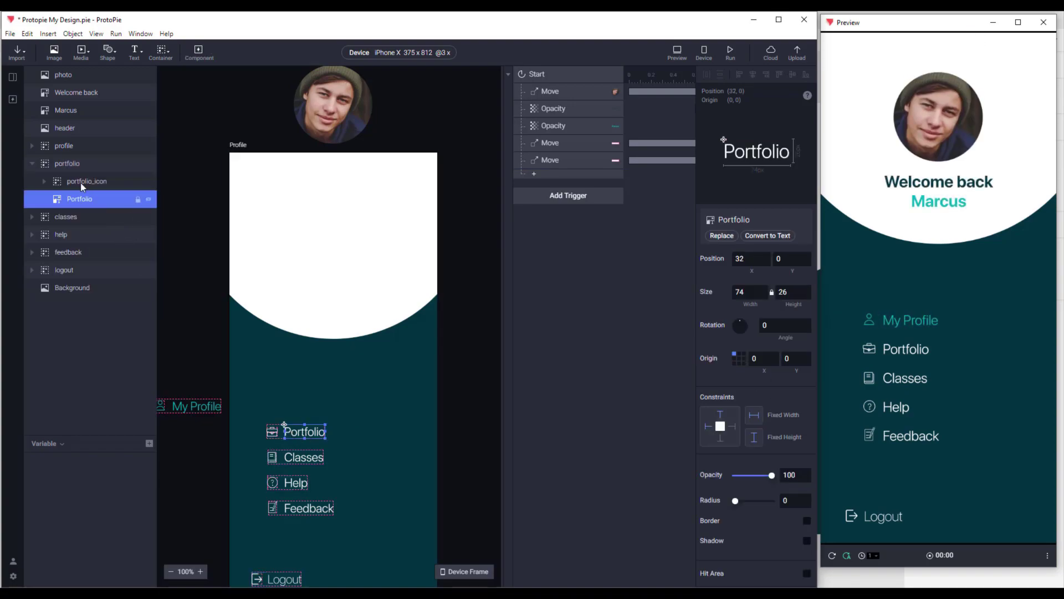
{"action": "key", "text": "Escape"}
{"action": "left_click_drag", "start_coordinate": [306, 435], "coordinate": [203, 435]}
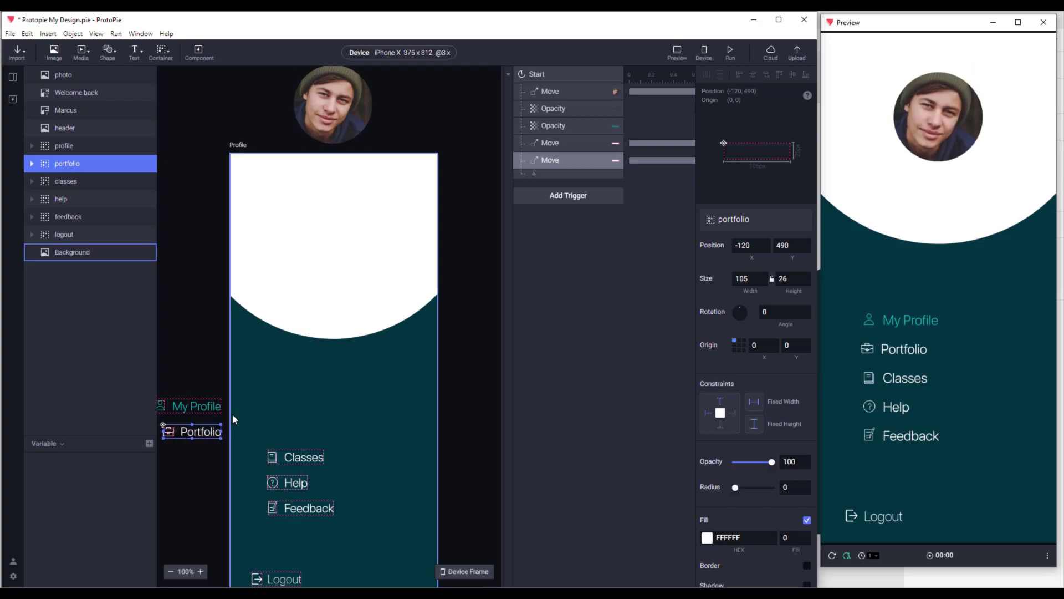
Step: Add a Move response for the Classes item to the Start trigger, moving to X 69.14 with duration 0.8
{"action": "left_click", "coordinate": [307, 459]}
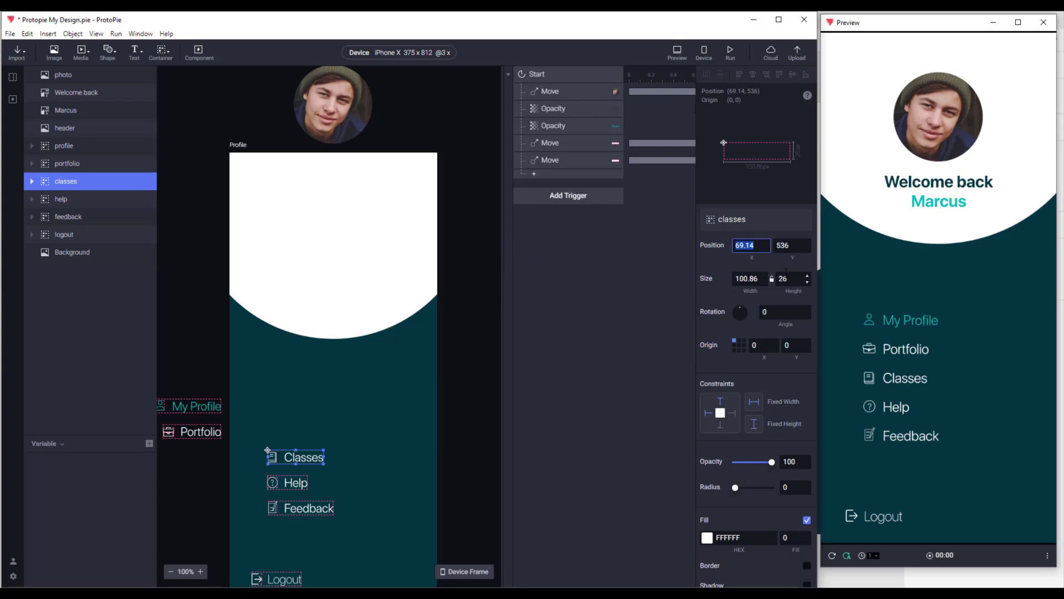
{"action": "left_click", "coordinate": [534, 174]}
{"action": "left_click", "coordinate": [548, 188]}
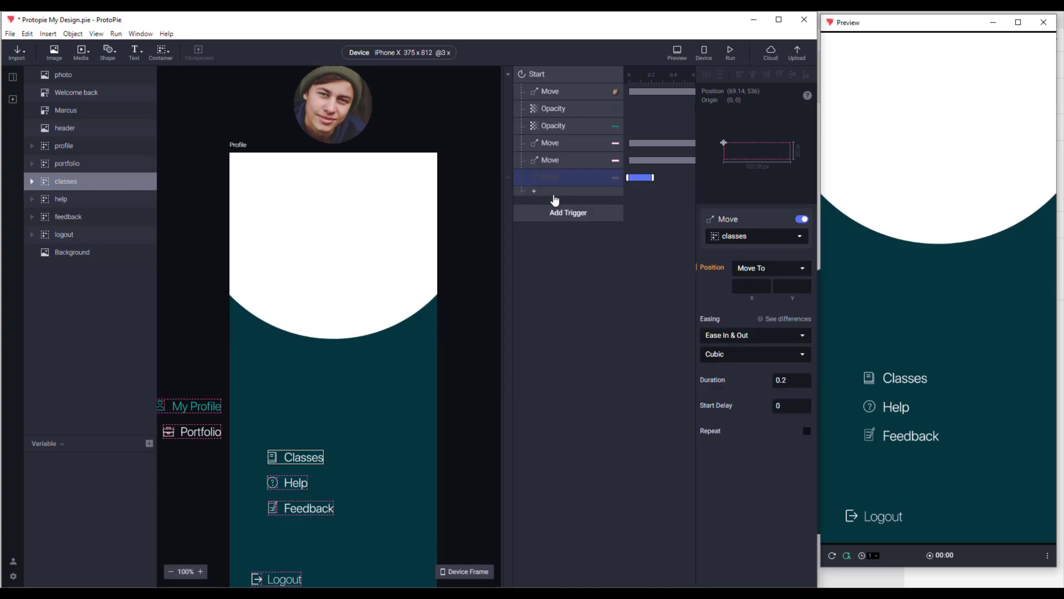
{"action": "left_click", "coordinate": [747, 285]}
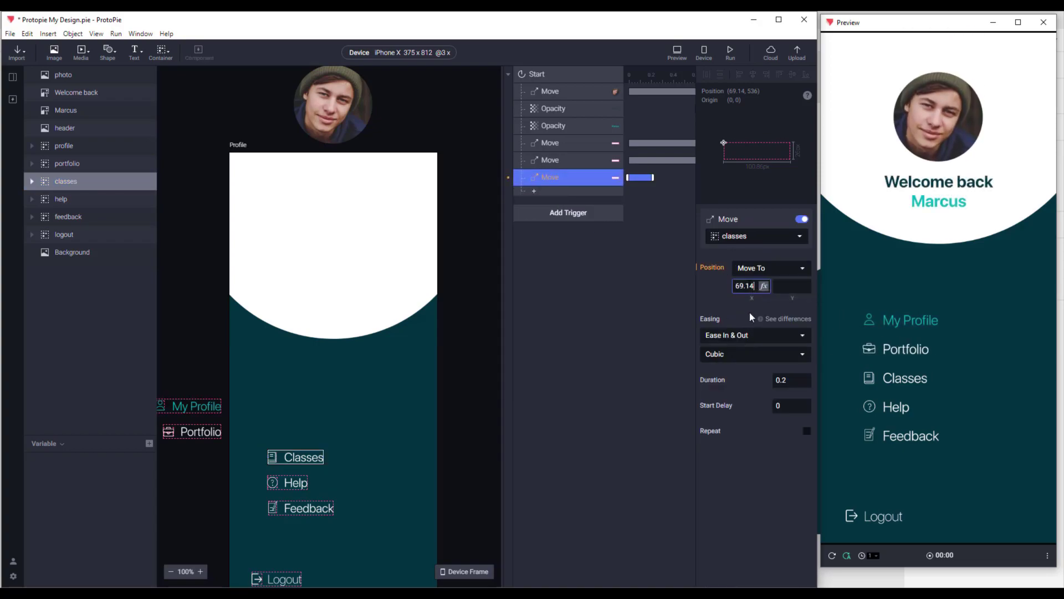
{"action": "left_click", "coordinate": [799, 380]}
{"action": "type", "text": "0.4"}
{"action": "key", "text": "BackSpace"}
{"action": "type", "text": "8"}
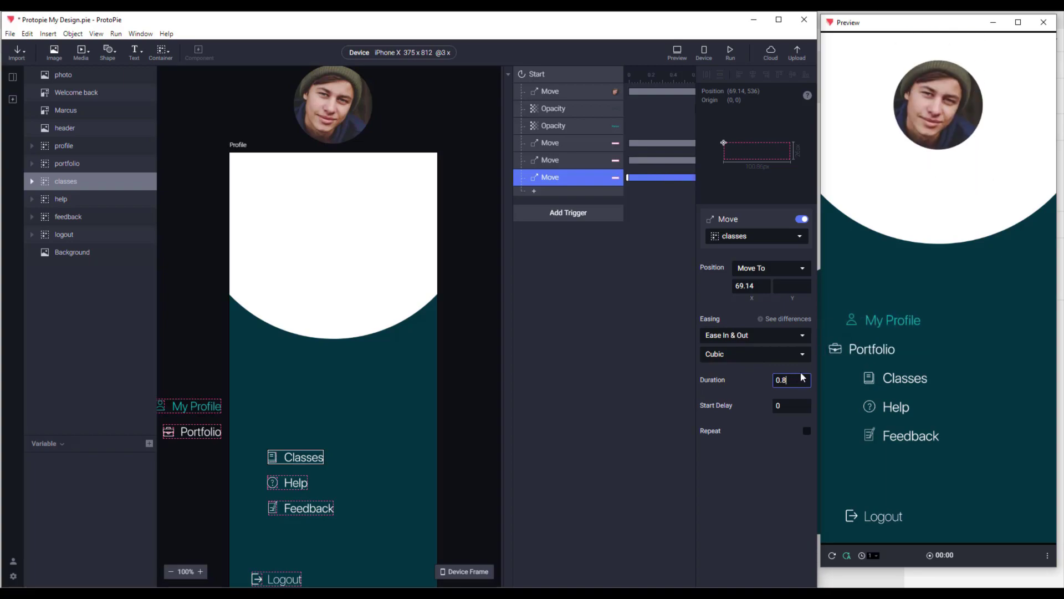
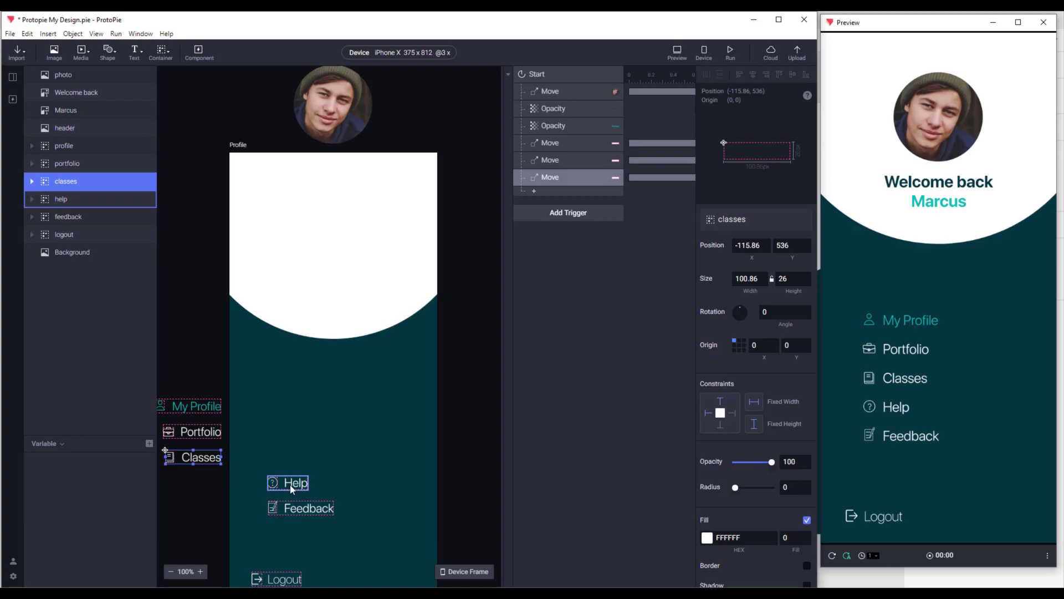
Step: Move the Help item left of the Profile screen to about X -88
{"action": "left_click", "coordinate": [292, 489]}
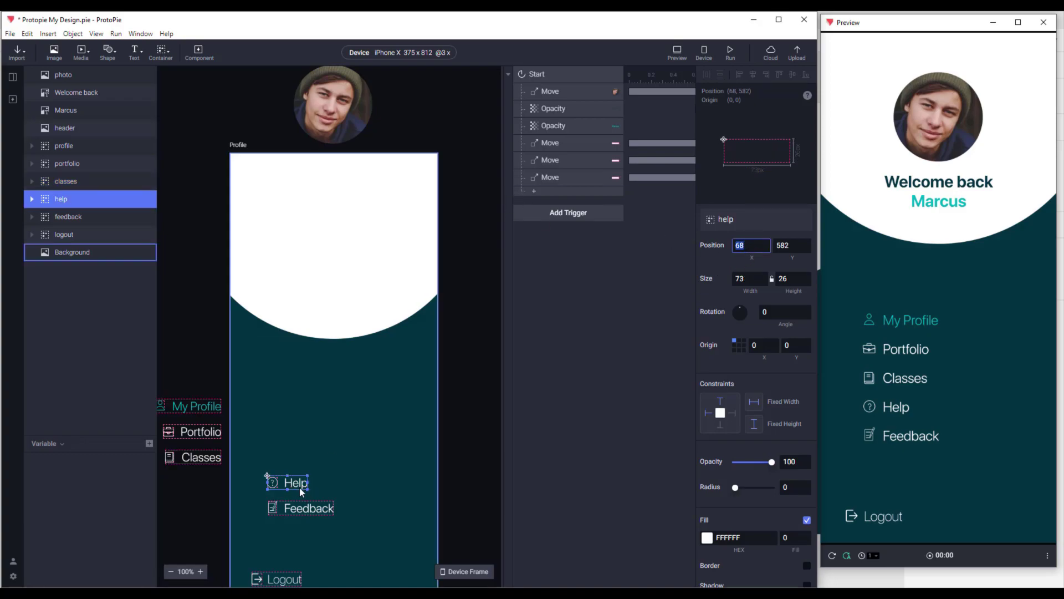
{"action": "left_click_drag", "start_coordinate": [297, 484], "coordinate": [213, 487]}
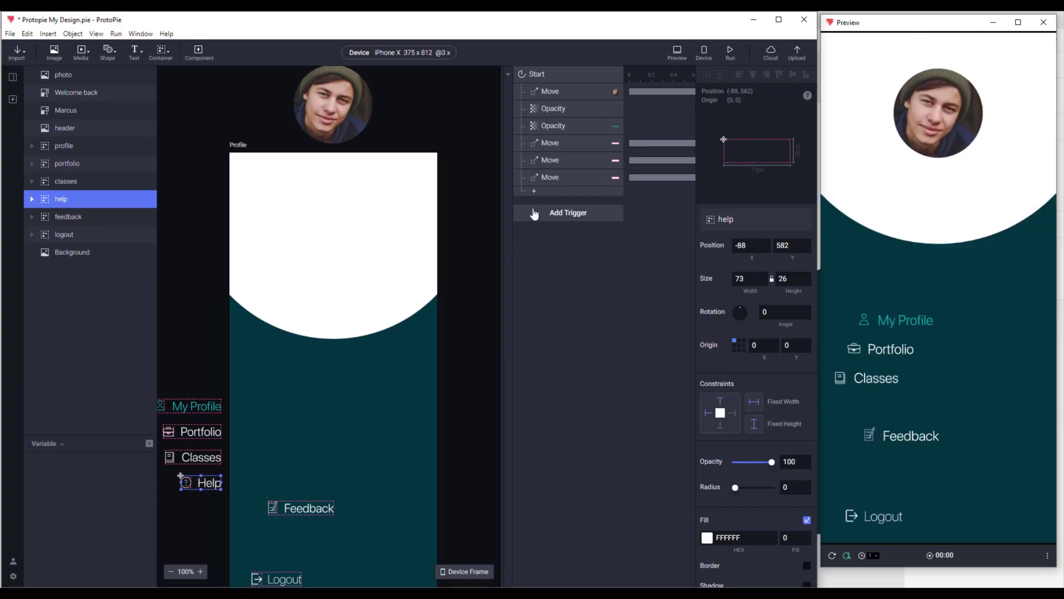
Step: Add a Move response for the Help item to the Start trigger, moving to X 68 with duration 0.9
{"action": "left_click", "coordinate": [534, 191]}
{"action": "left_click", "coordinate": [541, 204]}
{"action": "left_click", "coordinate": [750, 286]}
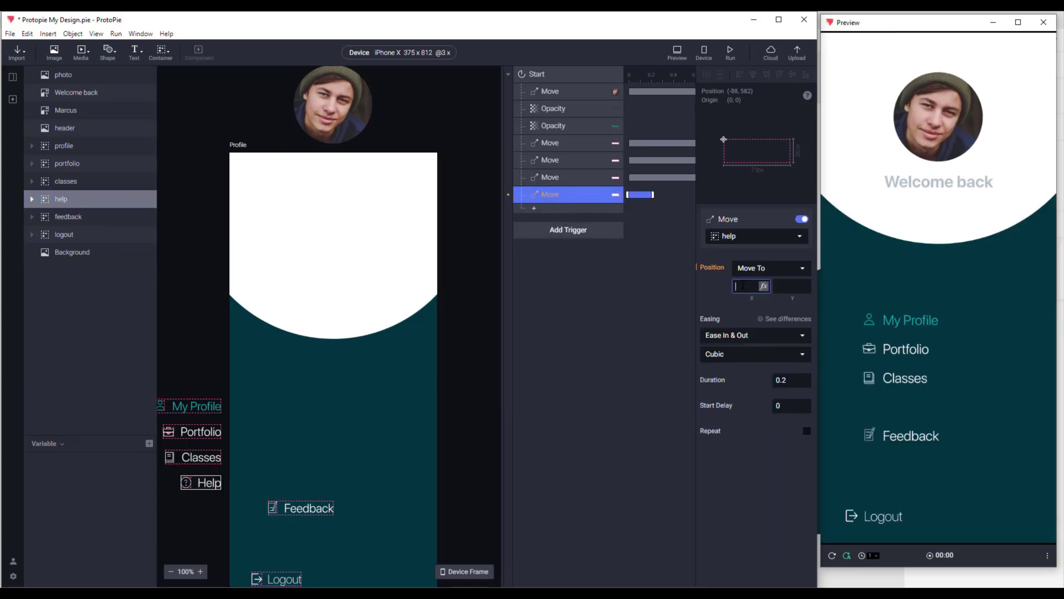
{"action": "type", "text": "68"}
{"action": "key", "text": "Return"}
{"action": "double_click", "coordinate": [792, 380]}
{"action": "type", "text": "0.9"}
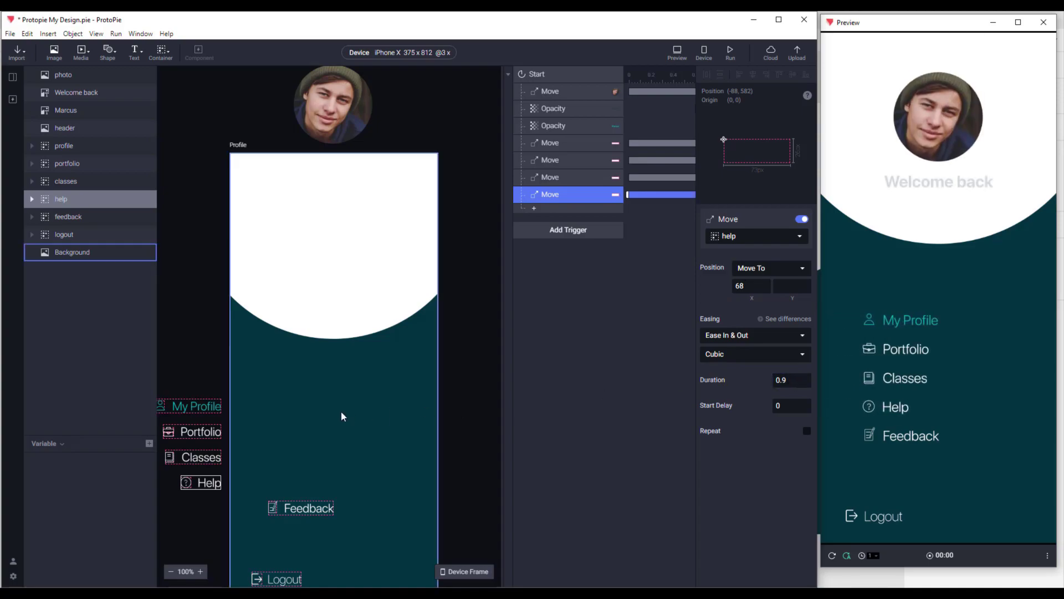
{"action": "left_click", "coordinate": [562, 177]}
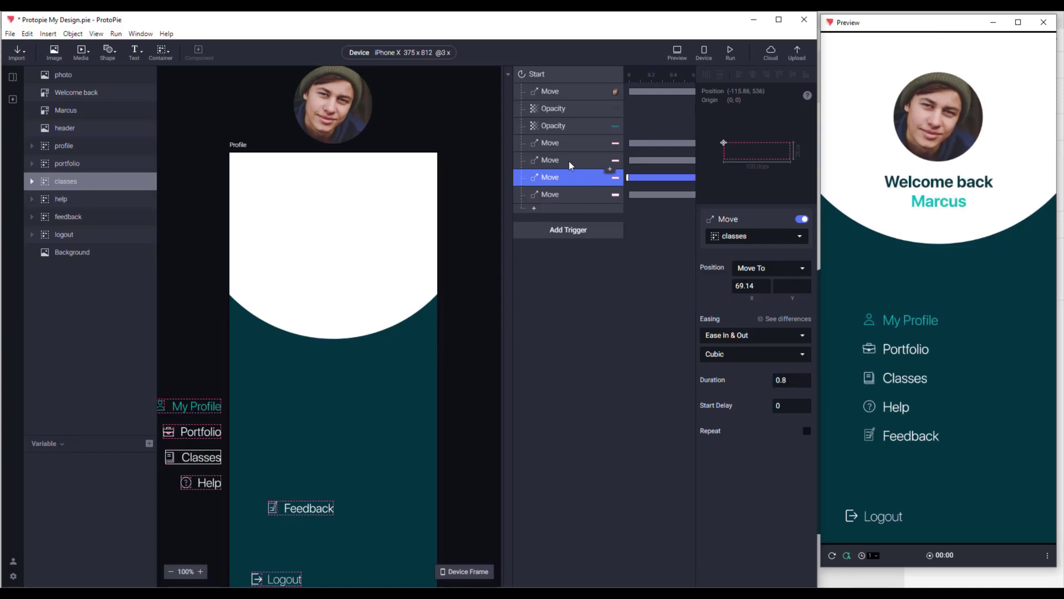
{"action": "left_click", "coordinate": [569, 160]}
{"action": "left_click", "coordinate": [569, 143]}
{"action": "left_click", "coordinate": [556, 194]}
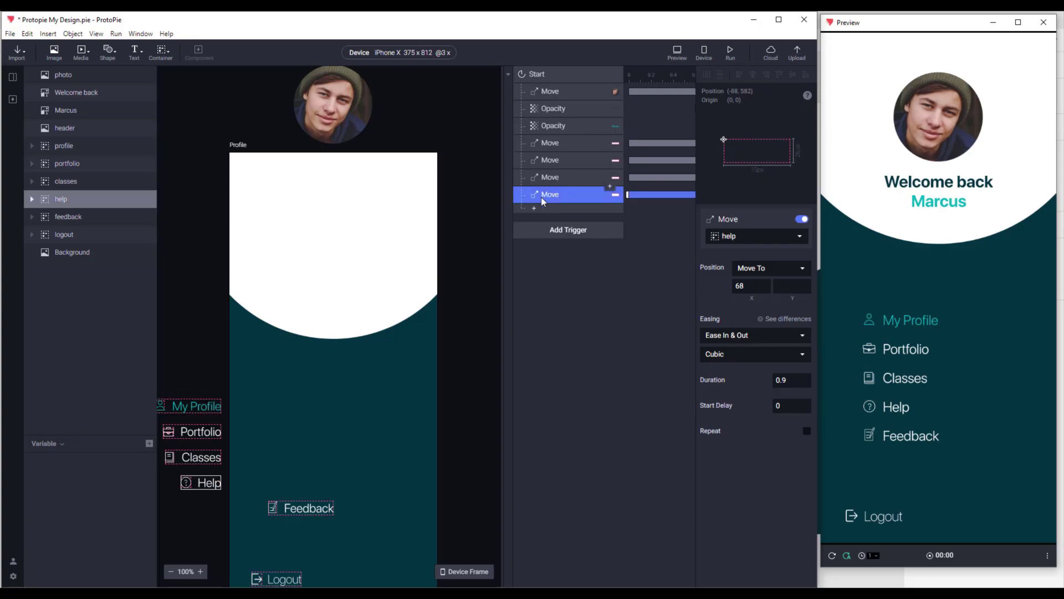
Step: Move the Feedback item left of the Profile screen to about X -133
{"action": "left_click", "coordinate": [319, 508]}
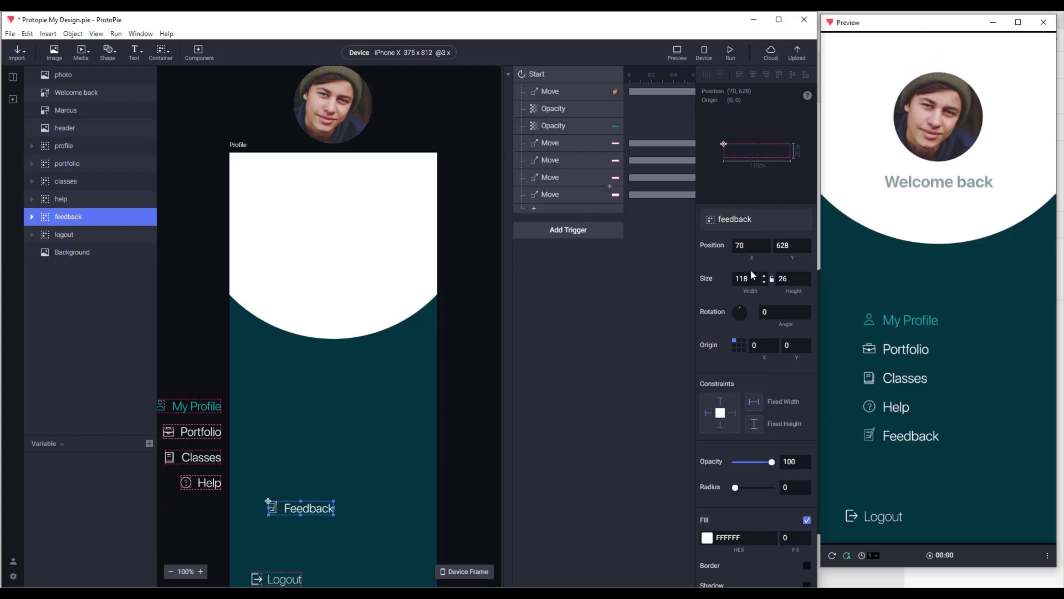
{"action": "left_click", "coordinate": [748, 247]}
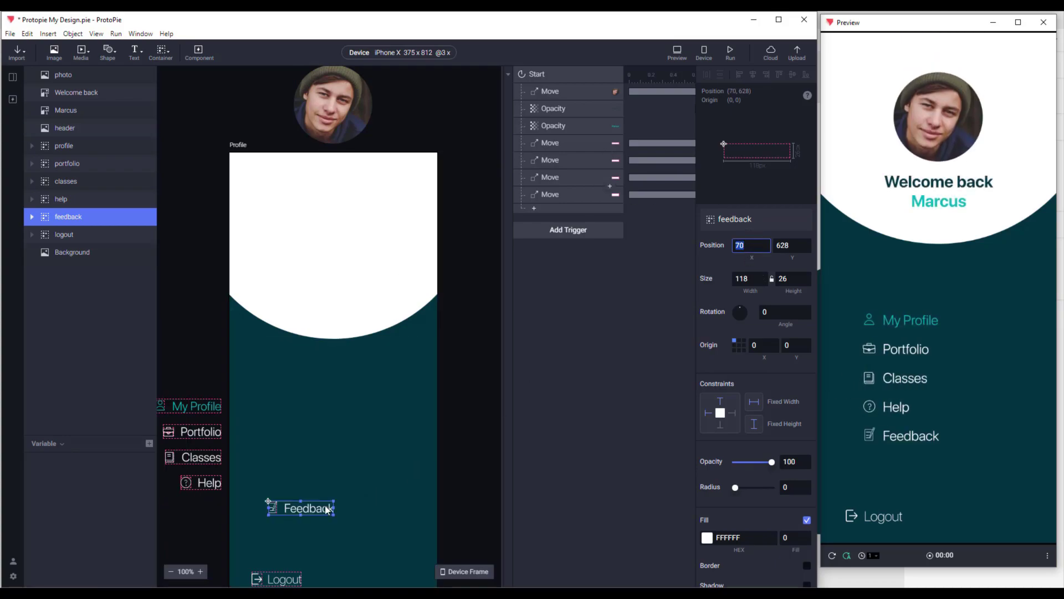
{"action": "left_click_drag", "start_coordinate": [317, 509], "coordinate": [206, 510]}
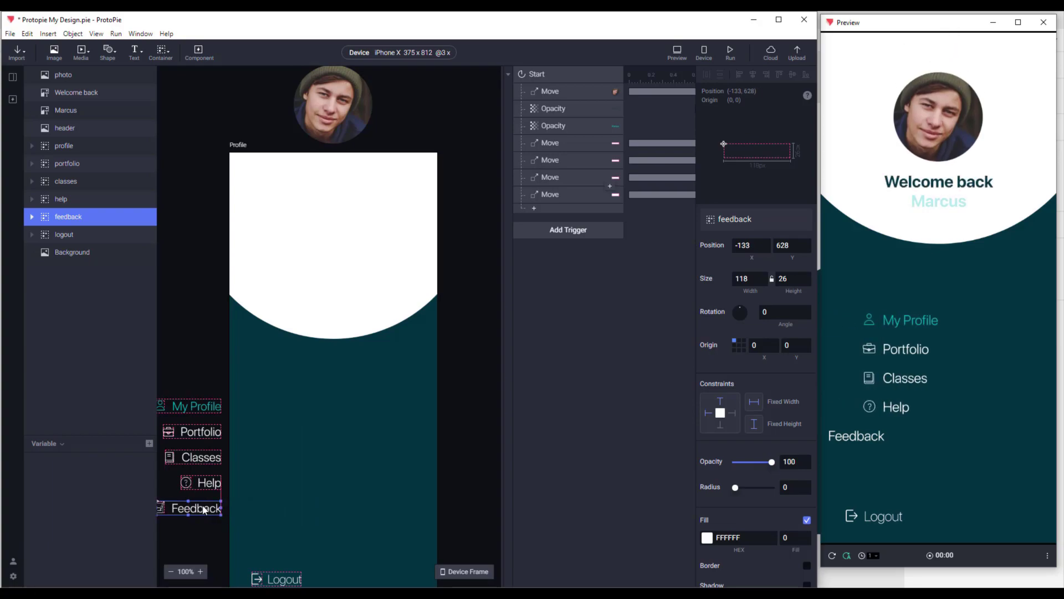
Step: Add a Move response for the Feedback item to the Start trigger, moving to X 70 with duration 1, and replay the preview
{"action": "left_click", "coordinate": [541, 212]}
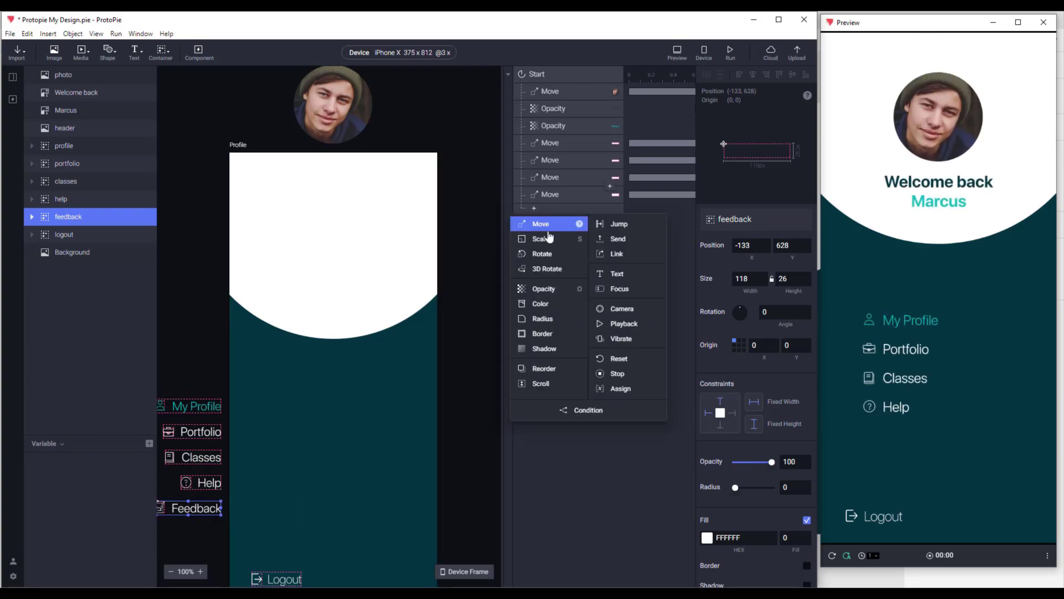
{"action": "left_click", "coordinate": [548, 225]}
{"action": "left_click", "coordinate": [752, 285]}
{"action": "type", "text": "70"}
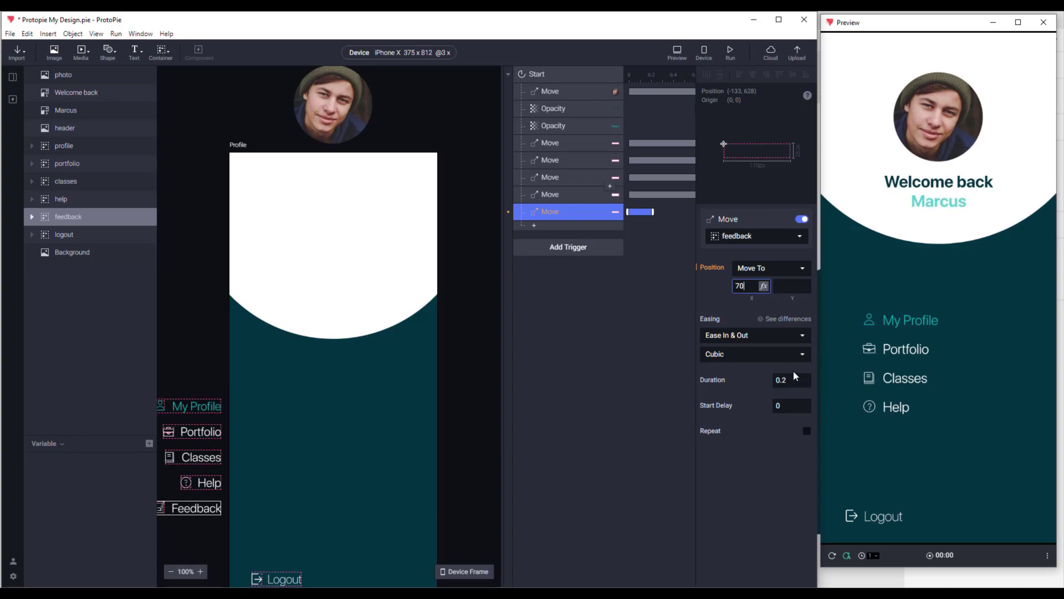
{"action": "left_click", "coordinate": [794, 379]}
{"action": "type", "text": "0.6"}
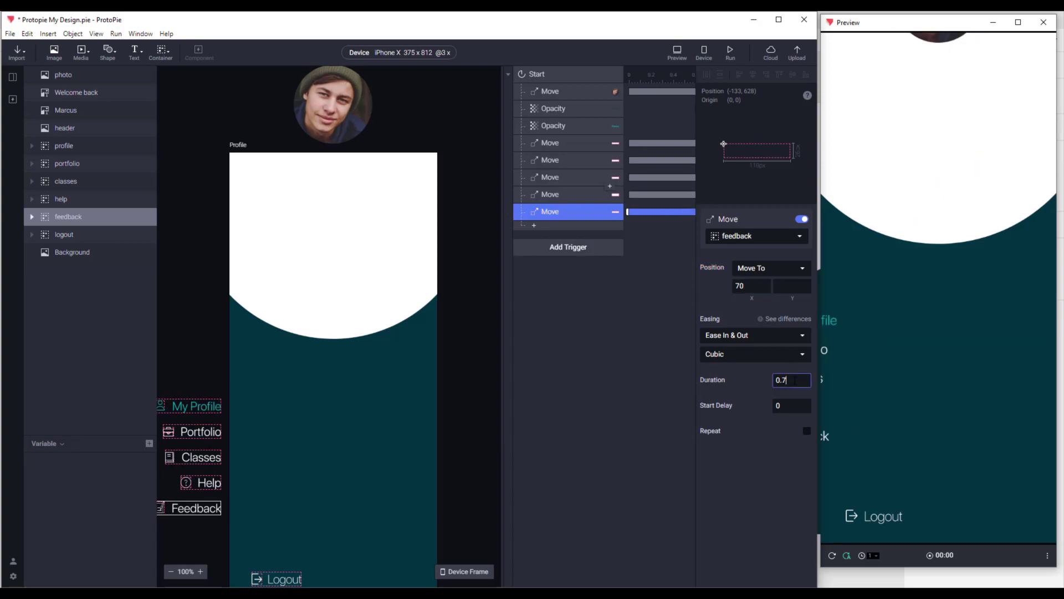
{"action": "key", "text": "BackSpace"}
{"action": "key", "text": "BackSpace"}
{"action": "key", "text": "BackSpace"}
{"action": "type", "text": "1"}
{"action": "key", "text": "Return"}
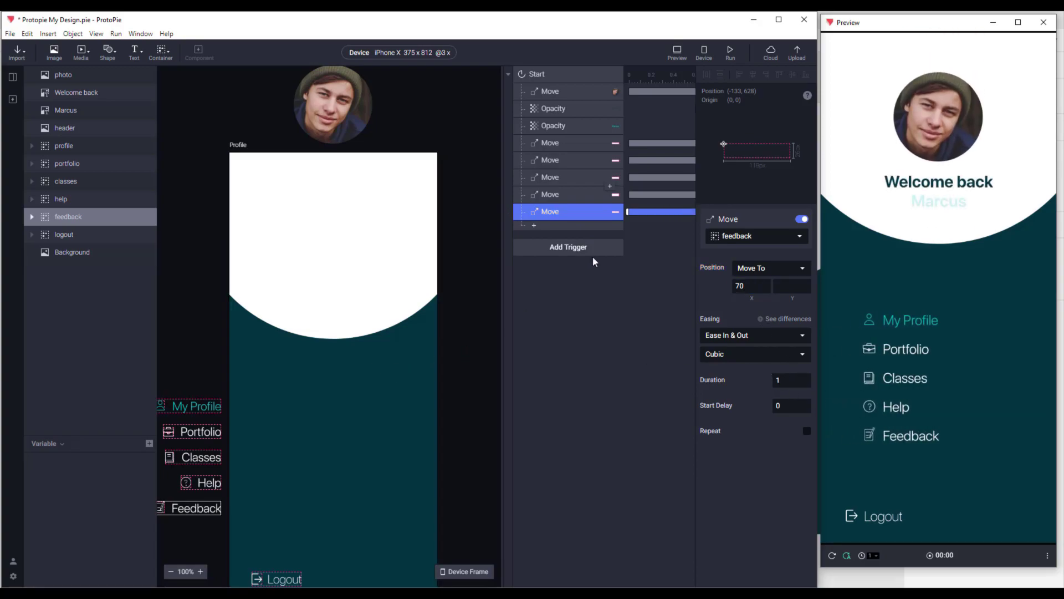
{"action": "left_click", "coordinate": [831, 554]}
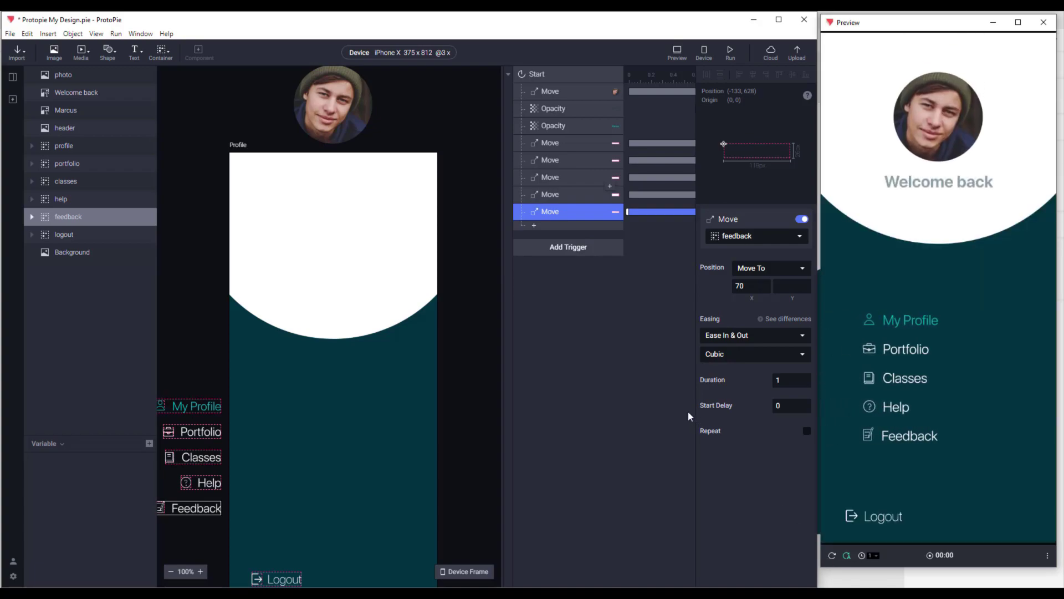
Step: Place the Logout item just below the Profile screen by setting its Y position to 831
{"action": "left_click", "coordinate": [485, 385]}
{"action": "left_click_drag", "start_coordinate": [468, 436], "coordinate": [464, 409]}
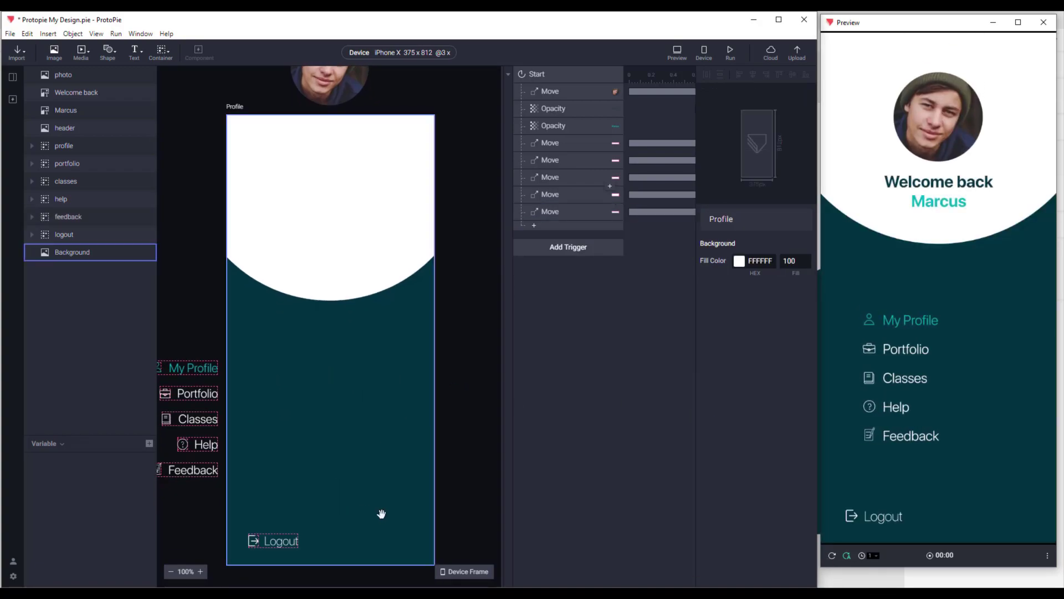
{"action": "scroll", "coordinate": [463, 431], "scroll_direction": "down", "scroll_amount": 3}
{"action": "left_click", "coordinate": [284, 484]}
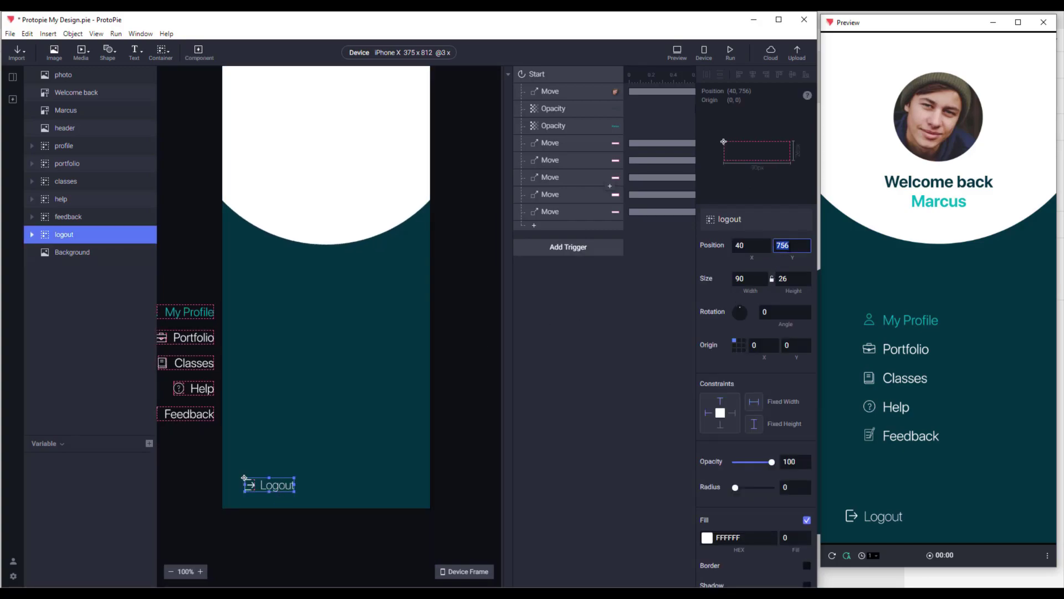
{"action": "type", "text": "831"}
{"action": "key", "text": "Return"}
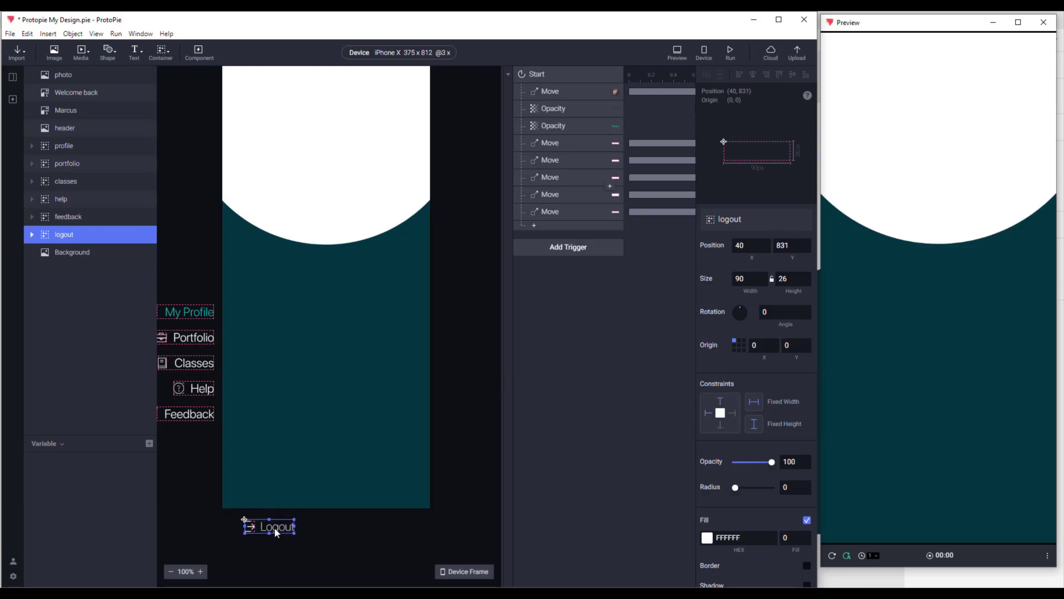
Step: Add a Move response for the Logout item to the Start trigger, moving to Y 756 with duration 1.1, and replay the preview
{"action": "left_click", "coordinate": [534, 226]}
{"action": "left_click", "coordinate": [544, 238]}
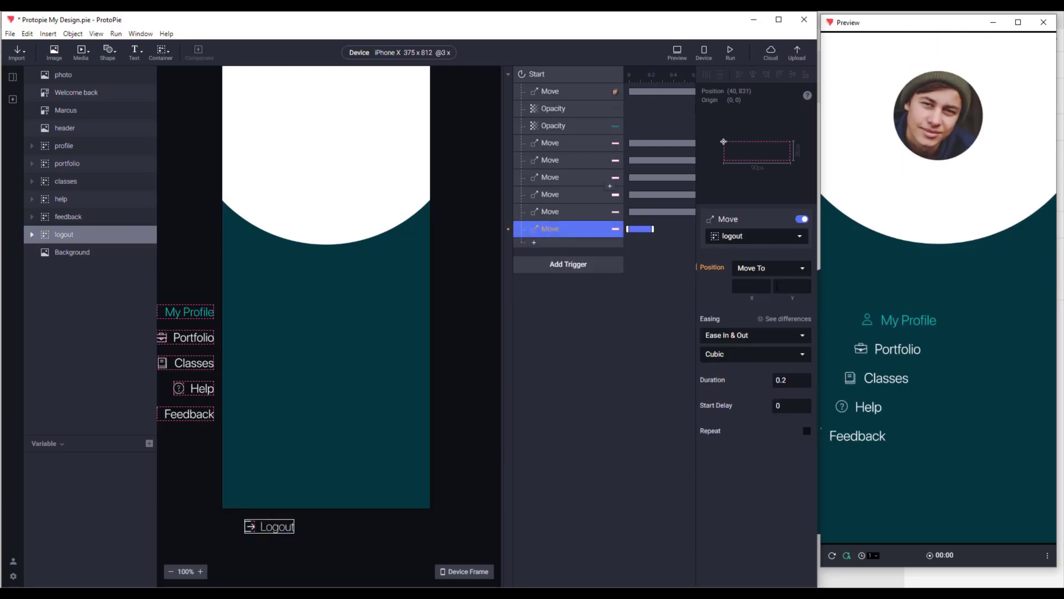
{"action": "left_click", "coordinate": [784, 286]}
{"action": "type", "text": "756"}
{"action": "key", "text": "Return"}
{"action": "left_click", "coordinate": [795, 381]}
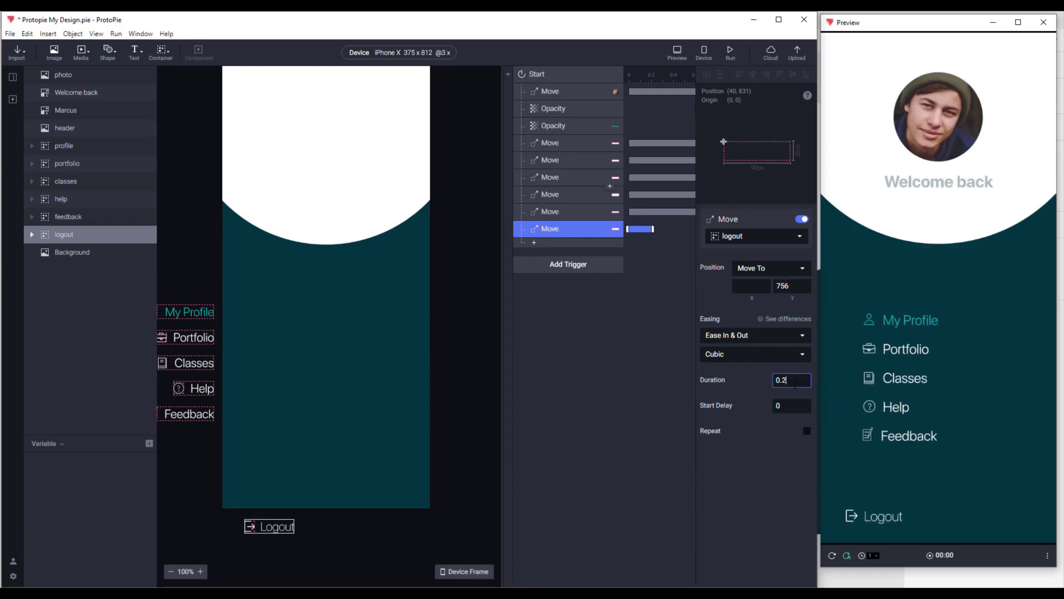
{"action": "left_click_drag", "start_coordinate": [796, 382], "coordinate": [766, 383]}
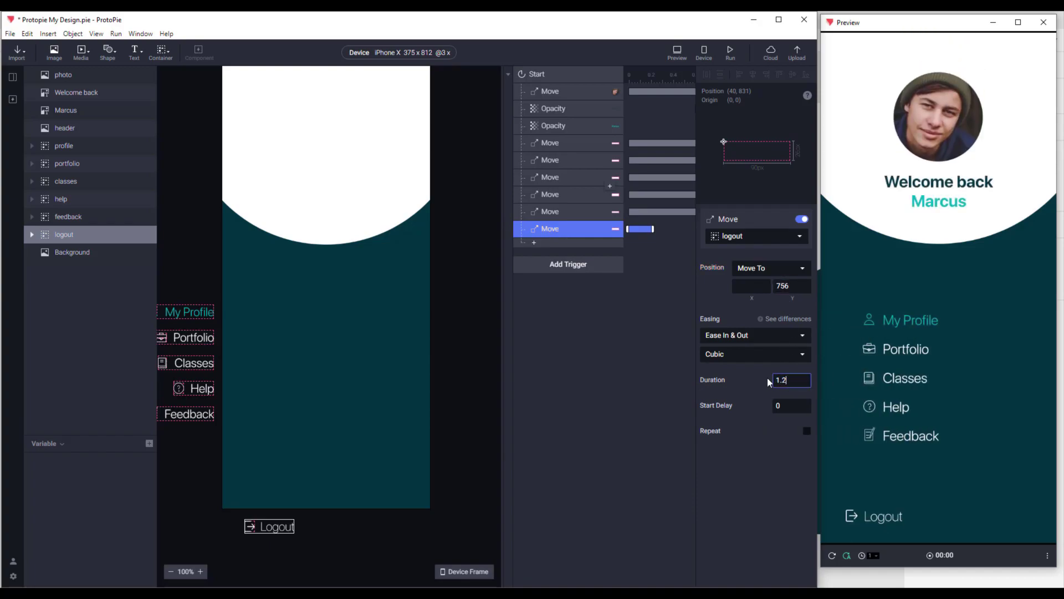
{"action": "key", "text": "Return"}
{"action": "key", "text": "BackSpace"}
{"action": "type", "text": "5"}
{"action": "key", "text": "Return"}
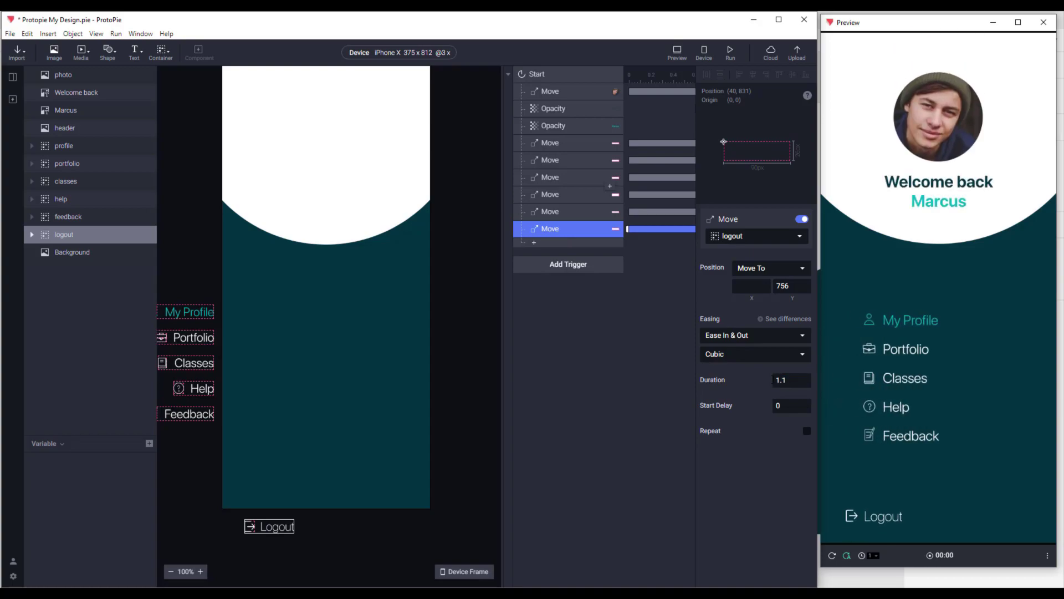
{"action": "left_click", "coordinate": [832, 556]}
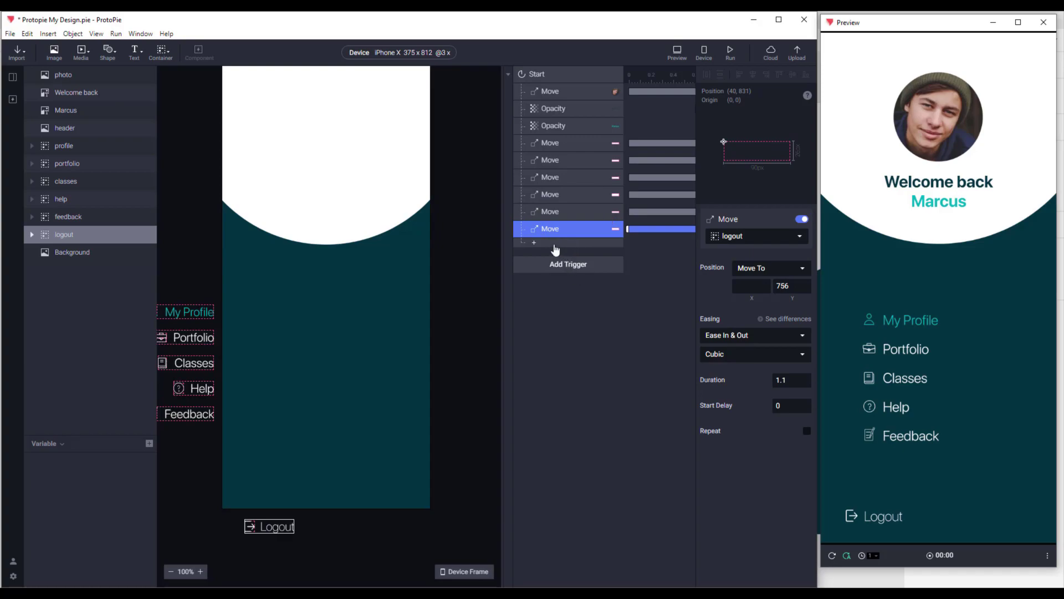
Step: Add a Tap trigger on the Logout item with a Jump response to the Login scene
{"action": "left_click", "coordinate": [69, 234]}
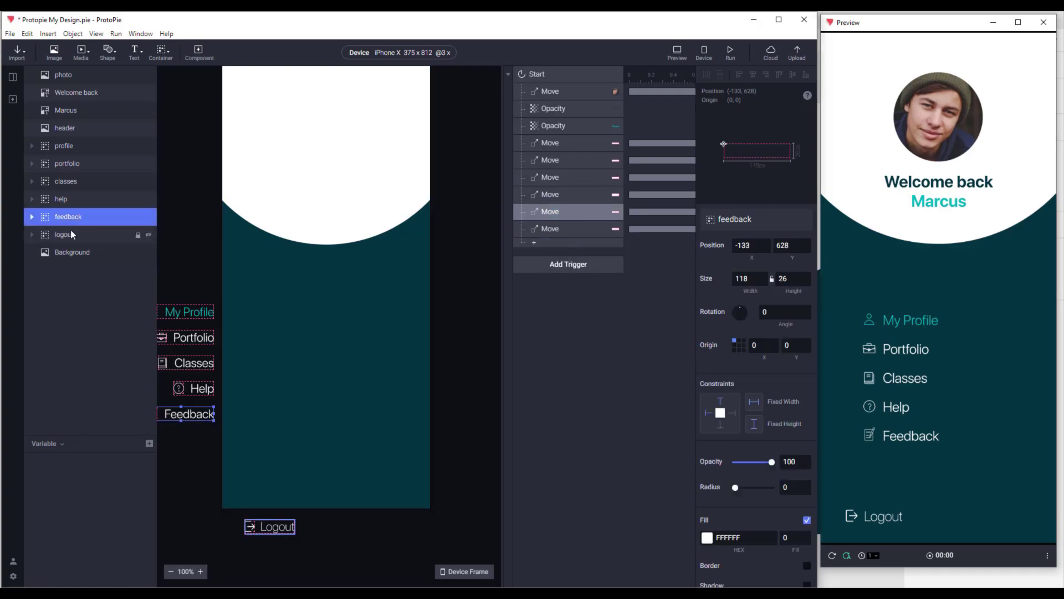
{"action": "left_click", "coordinate": [536, 270]}
{"action": "left_click", "coordinate": [546, 294]}
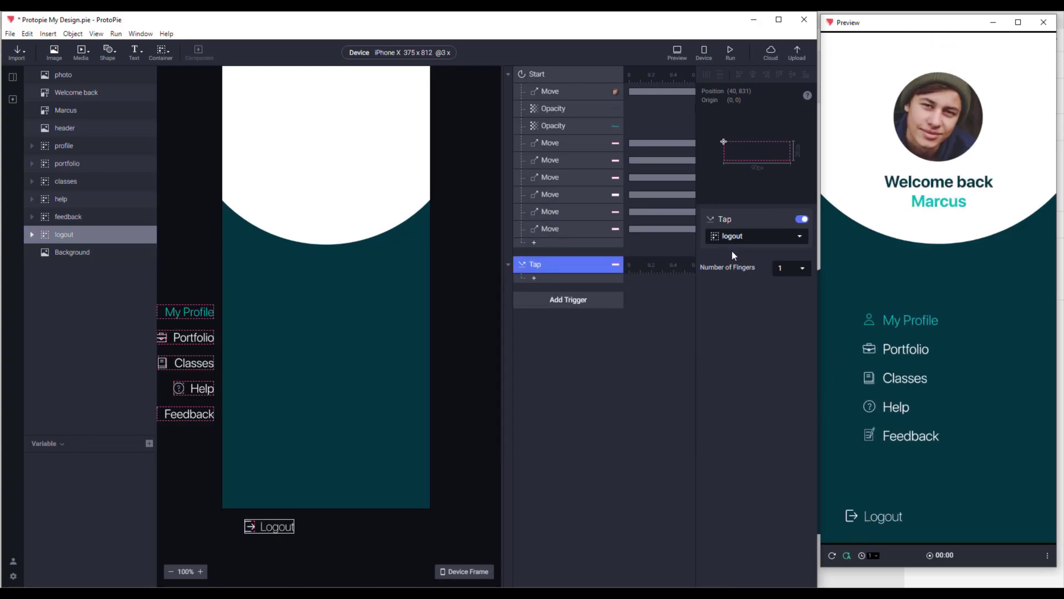
{"action": "left_click", "coordinate": [535, 279]}
{"action": "left_click", "coordinate": [627, 294]}
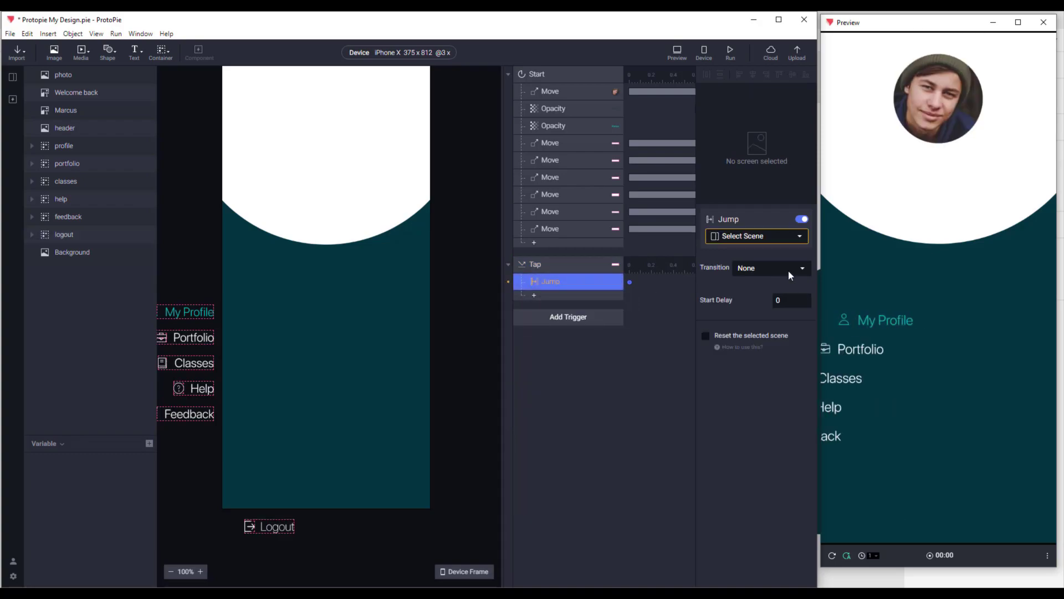
{"action": "left_click", "coordinate": [777, 236]}
{"action": "left_click", "coordinate": [743, 310]}
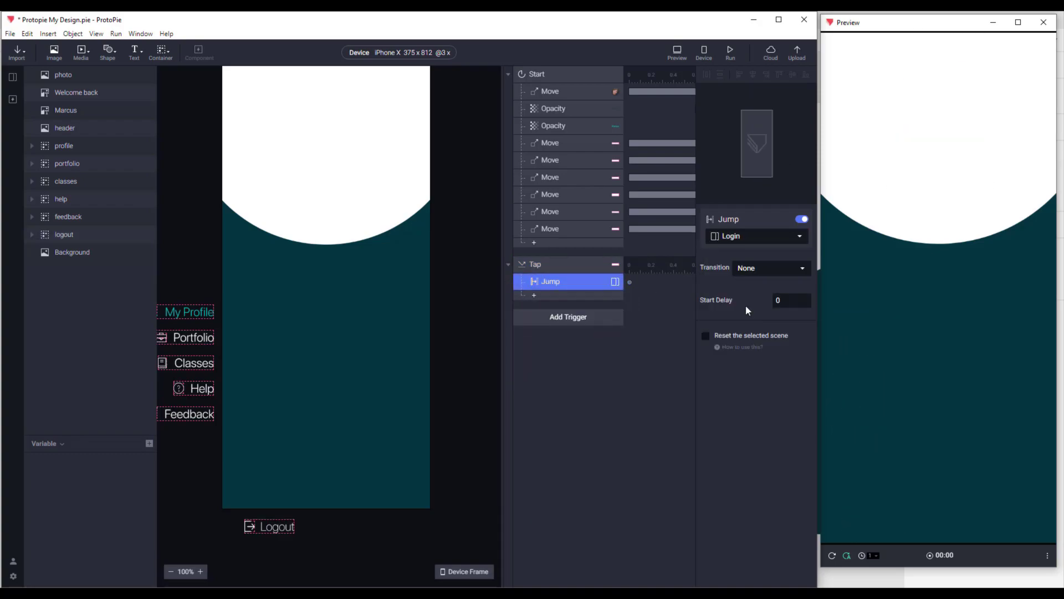
Step: Set the Jump transition to Slide In, Bottom to Top, with the selected scene reset, and test Logout in the preview
{"action": "left_click", "coordinate": [757, 269]}
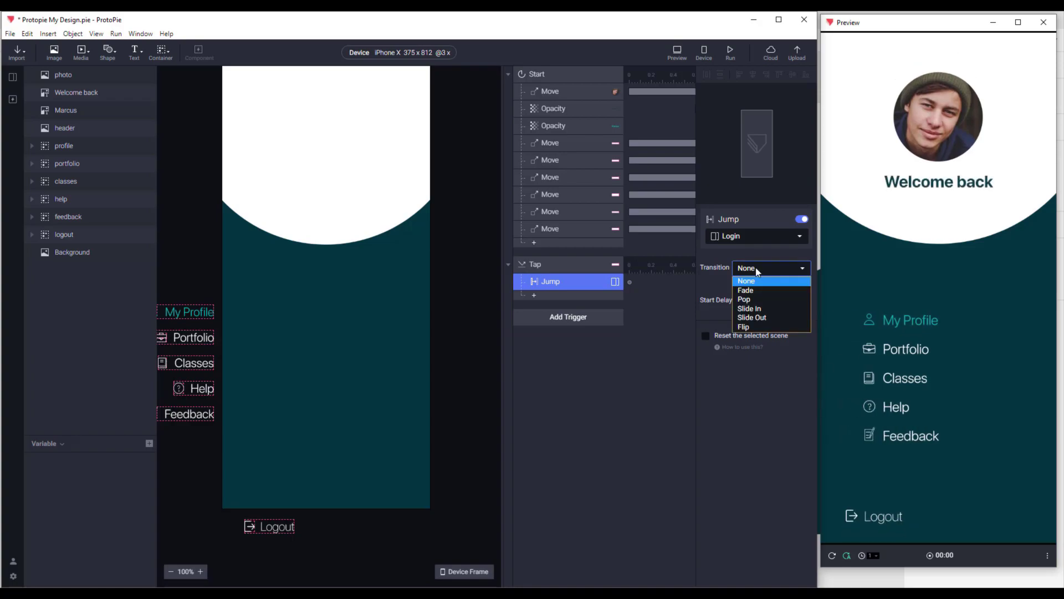
{"action": "left_click", "coordinate": [768, 310]}
{"action": "left_click", "coordinate": [768, 292]}
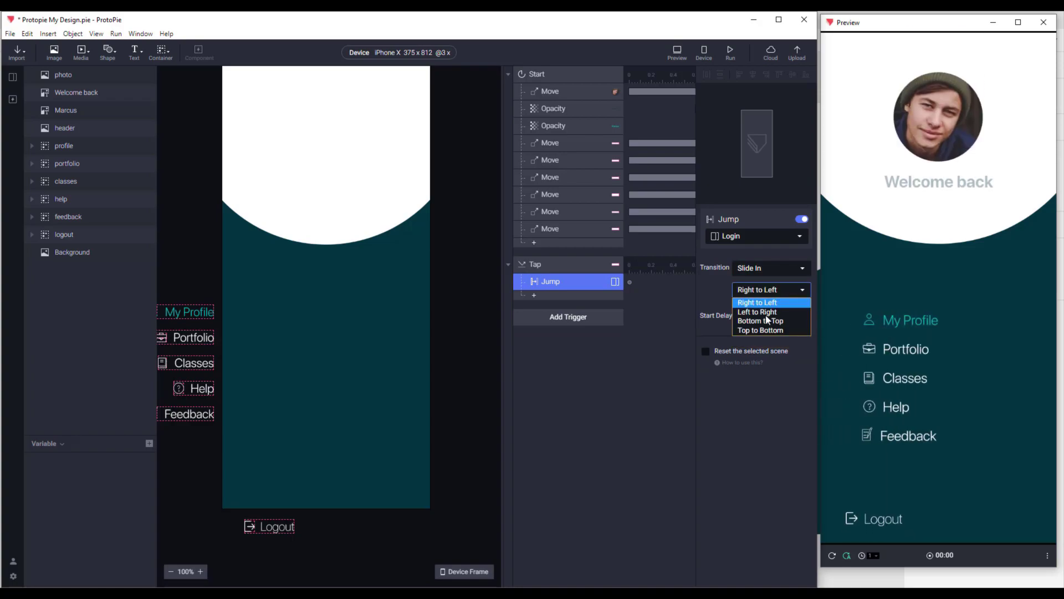
{"action": "left_click", "coordinate": [757, 325]}
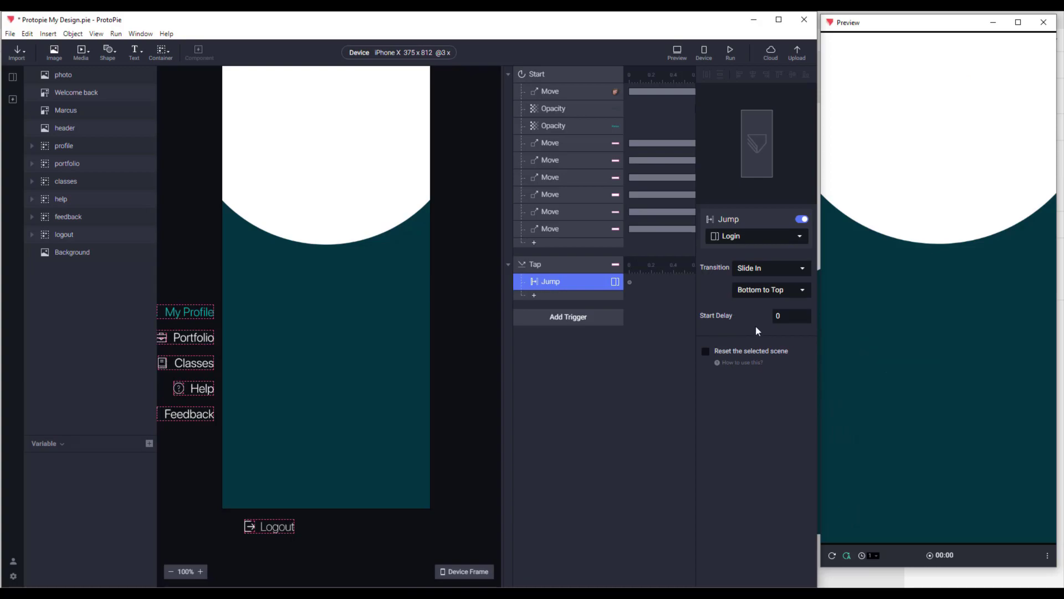
{"action": "left_click", "coordinate": [707, 351]}
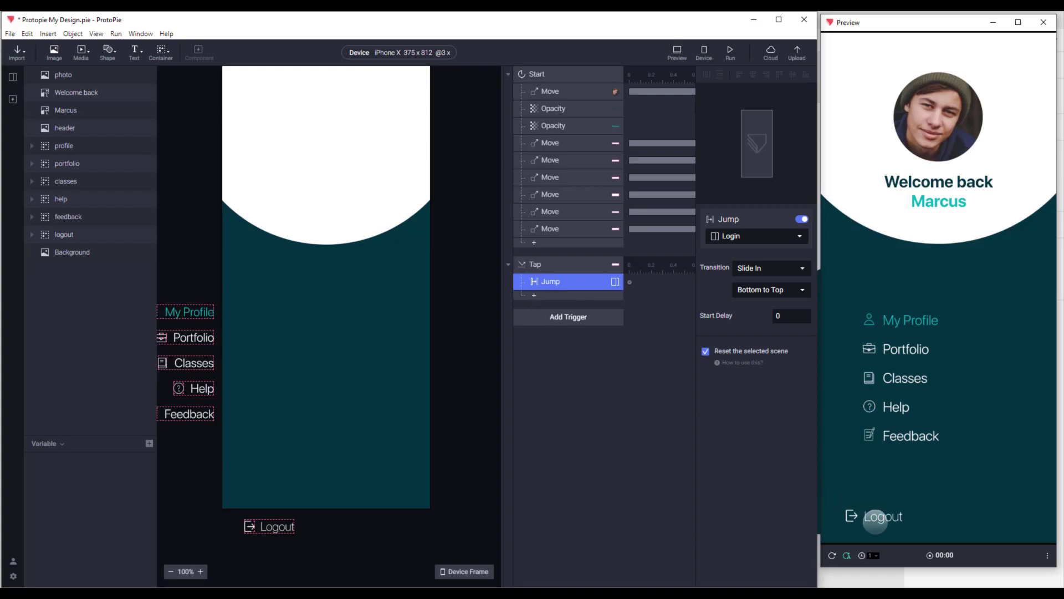
{"action": "left_click", "coordinate": [882, 519]}
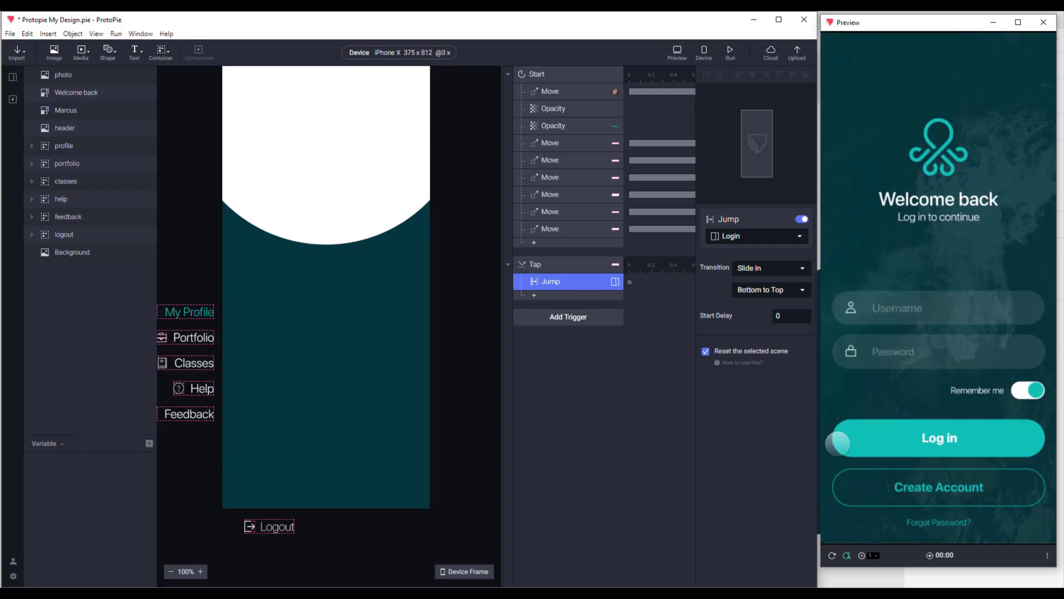
Step: Open the Login scene and create a variable for all scenes named username
{"action": "left_click", "coordinate": [11, 77]}
{"action": "left_click", "coordinate": [98, 125]}
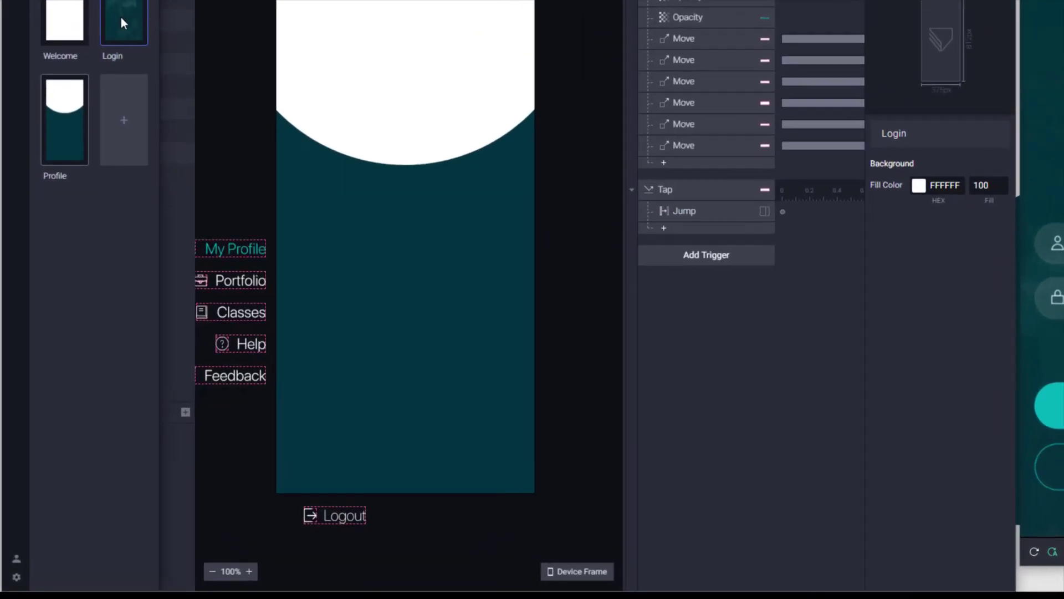
{"action": "double_click", "coordinate": [121, 18]}
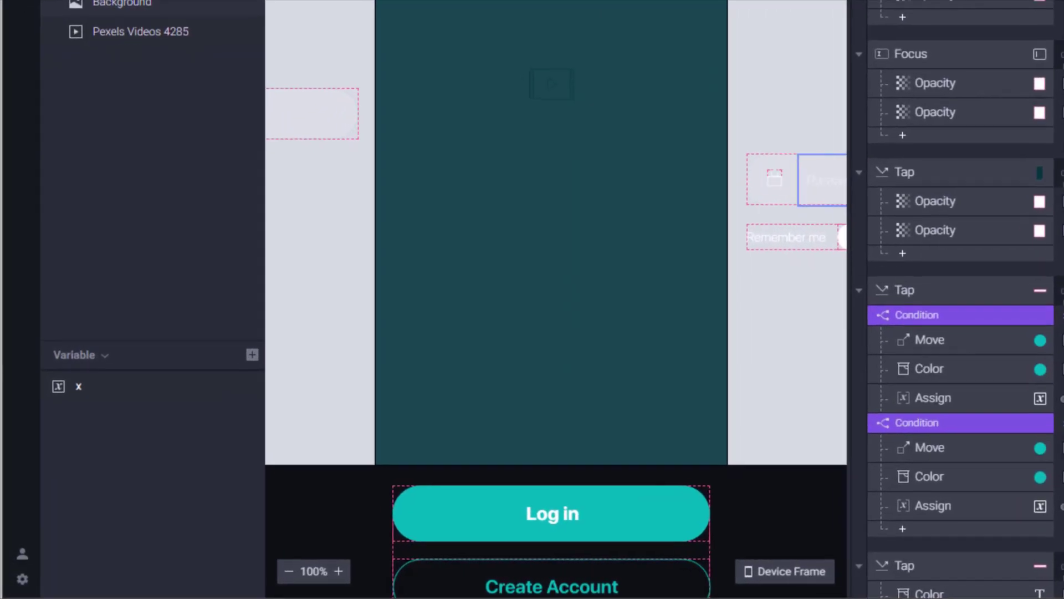
{"action": "left_click", "coordinate": [253, 354]}
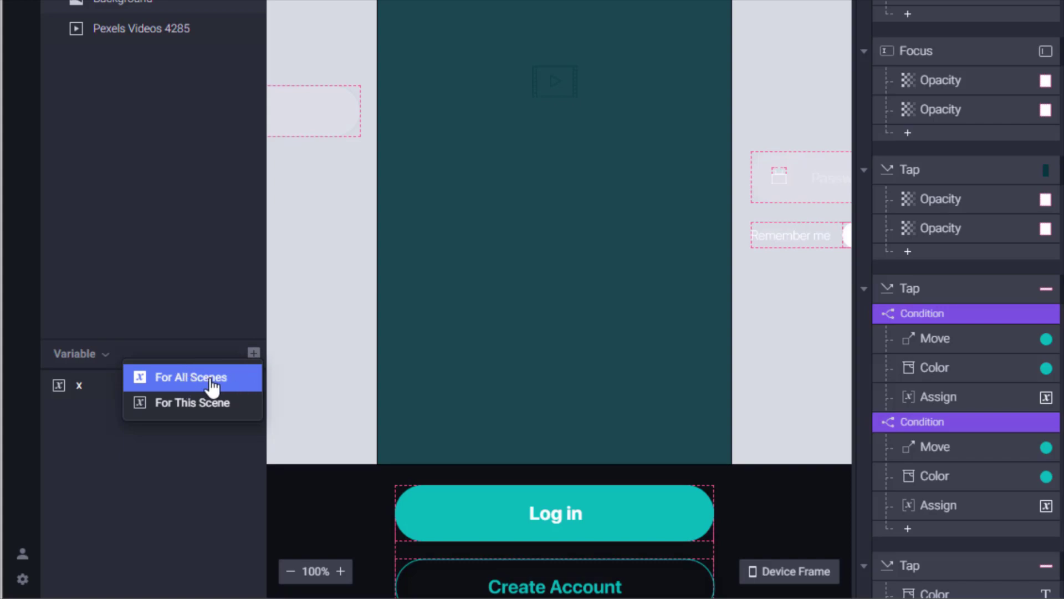
{"action": "left_click", "coordinate": [230, 382]}
{"action": "double_click", "coordinate": [118, 387]}
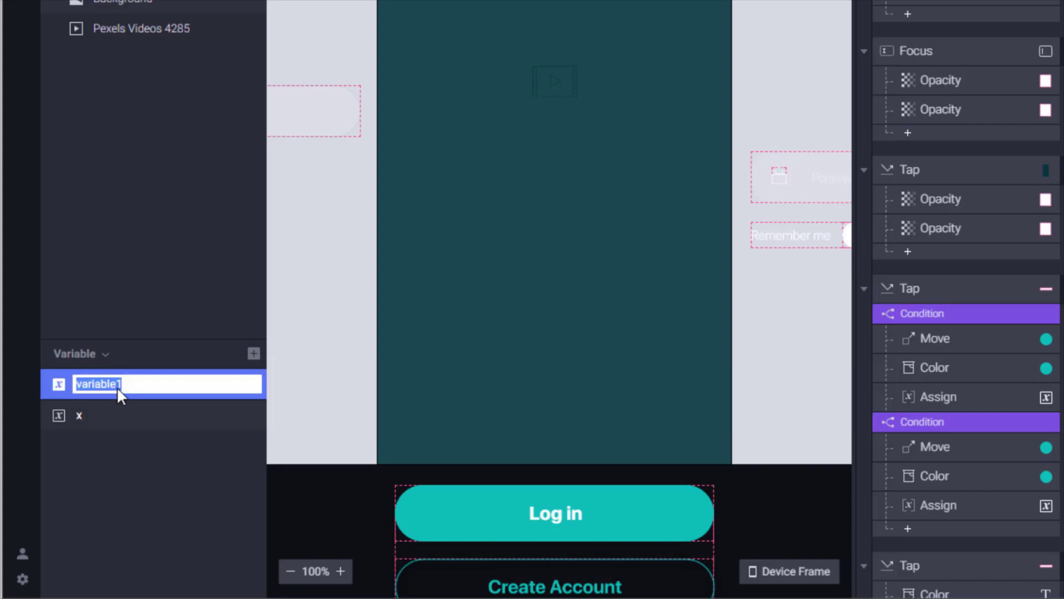
{"action": "type", "text": "username"}
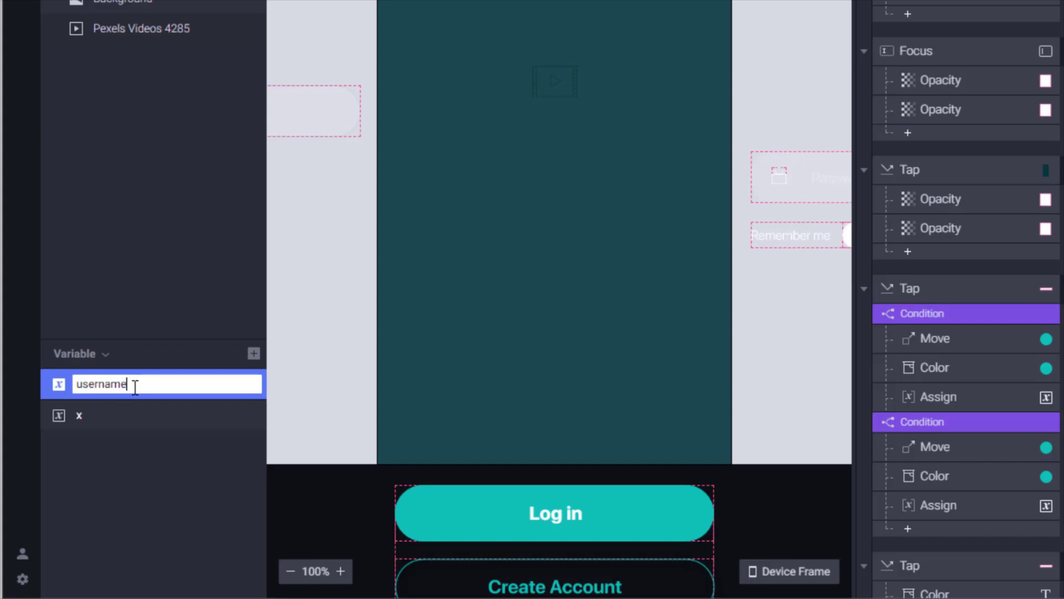
{"action": "key", "text": "Return"}
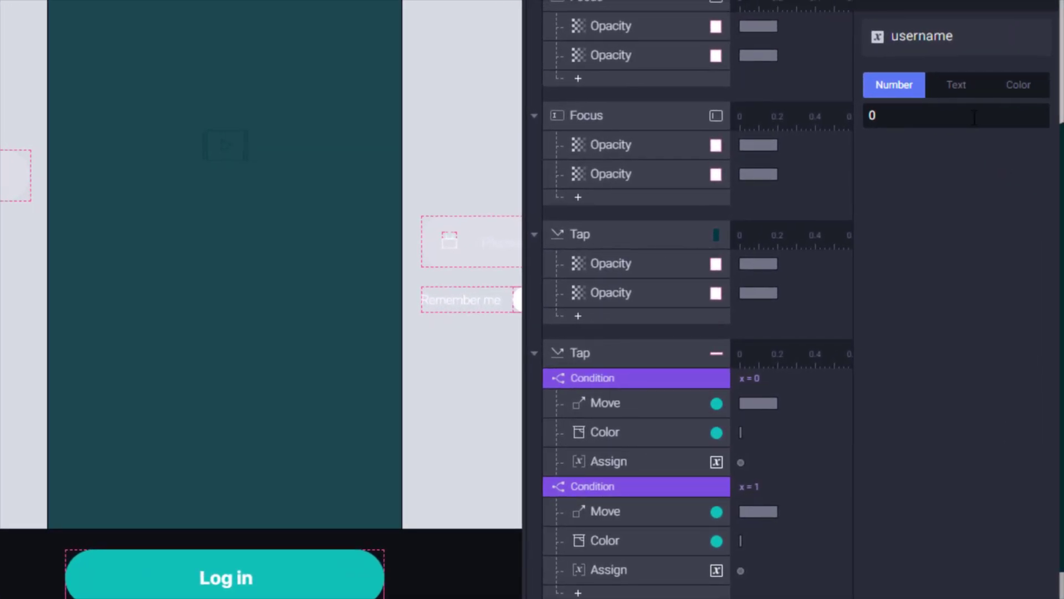
Step: Make the username variable a text variable with the default value Username
{"action": "left_click", "coordinate": [965, 89]}
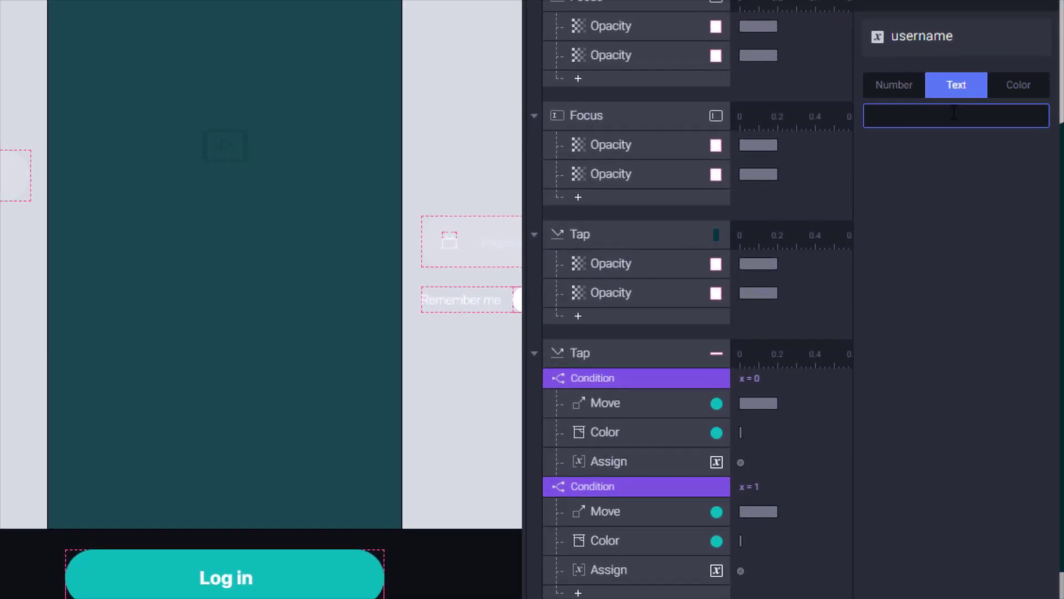
{"action": "type", "text": "Username"}
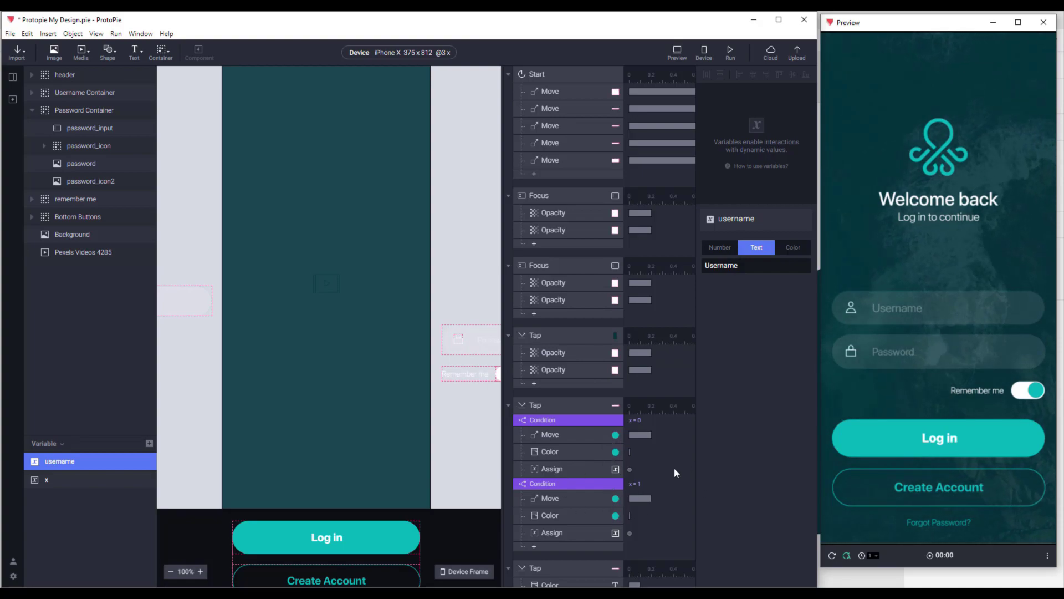
Step: Add an Assign response for the username variable to the Log in Tap trigger and place it first among the responses
{"action": "scroll", "coordinate": [549, 395], "scroll_direction": "down", "scroll_amount": 4}
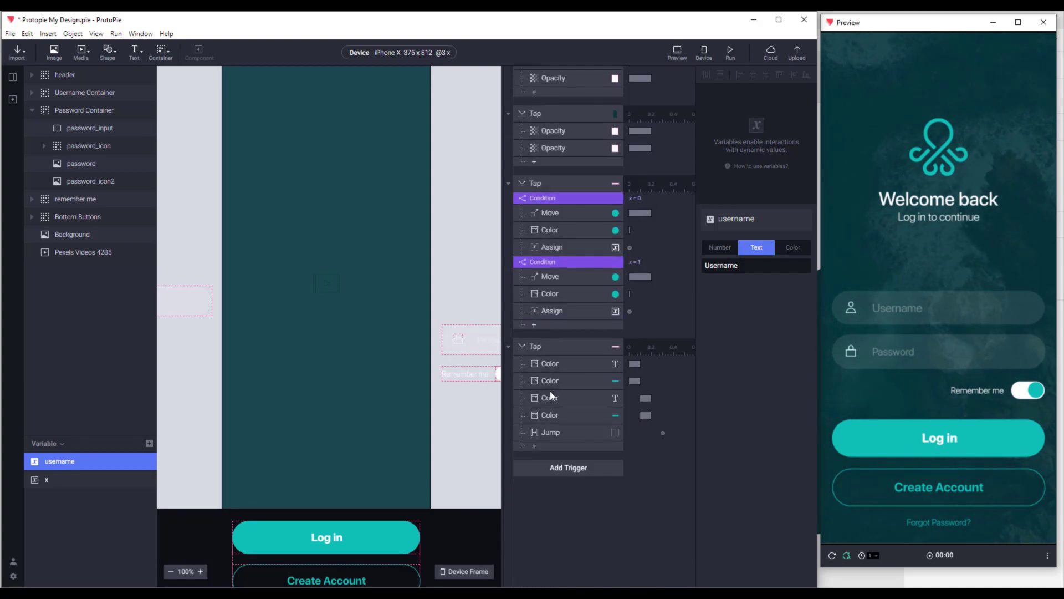
{"action": "scroll", "coordinate": [549, 390], "scroll_direction": "down", "scroll_amount": 1}
{"action": "left_click", "coordinate": [555, 291]}
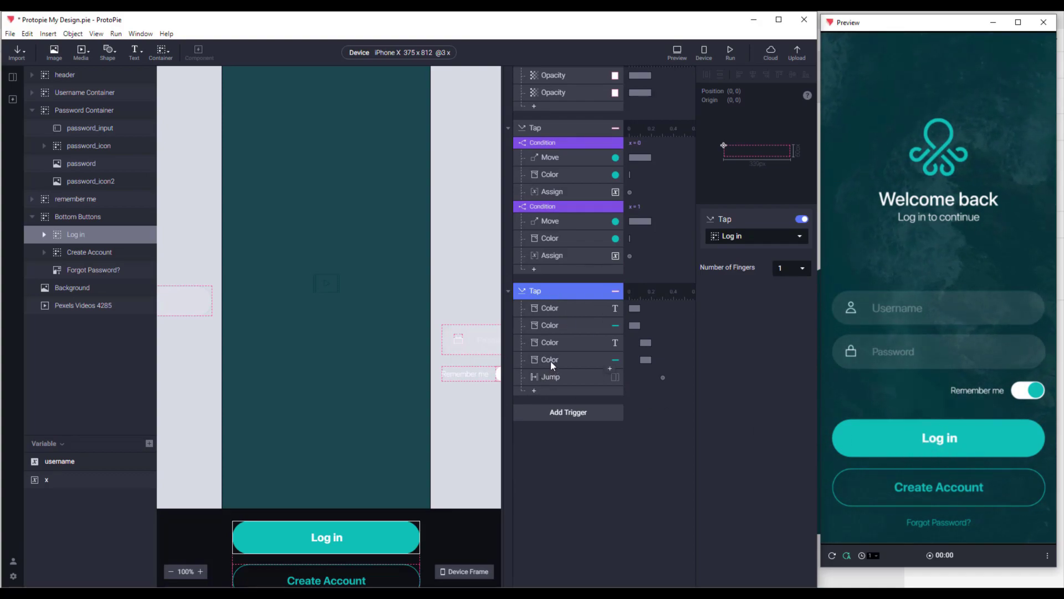
{"action": "left_click", "coordinate": [535, 392]}
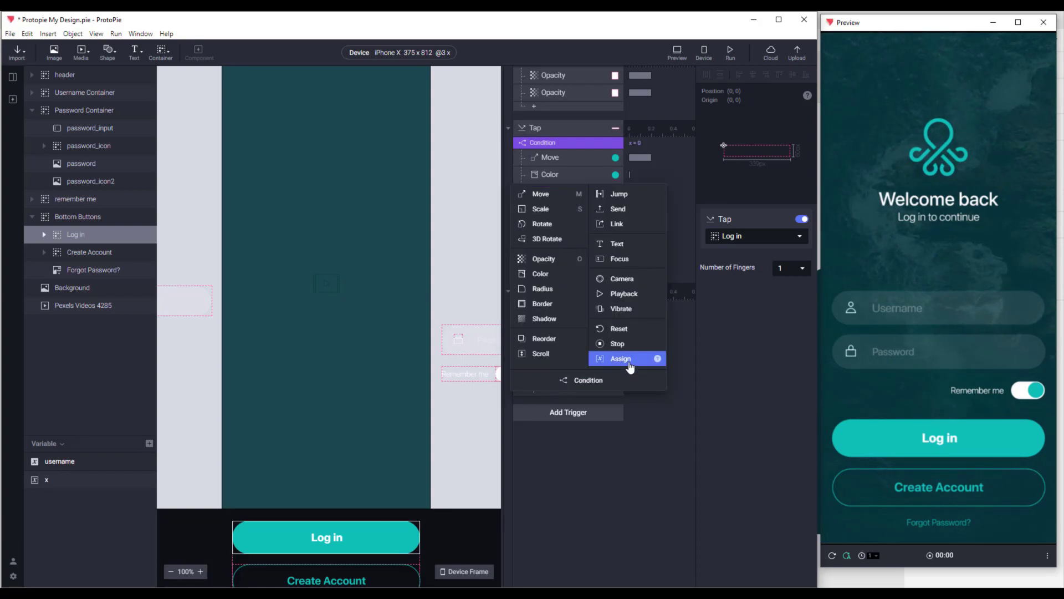
{"action": "left_click", "coordinate": [628, 360]}
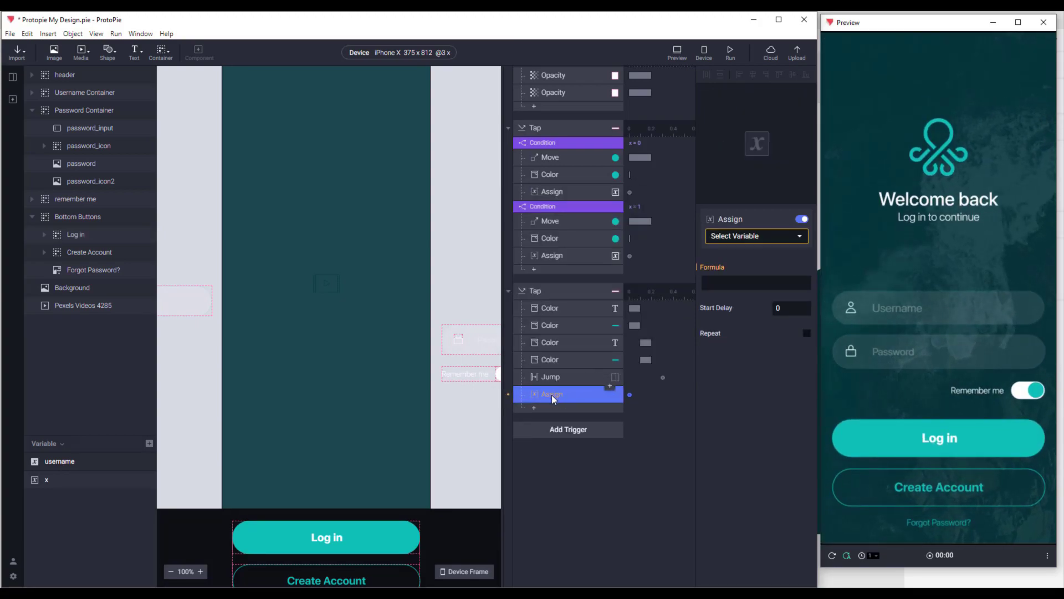
{"action": "left_click_drag", "start_coordinate": [551, 394], "coordinate": [602, 308]}
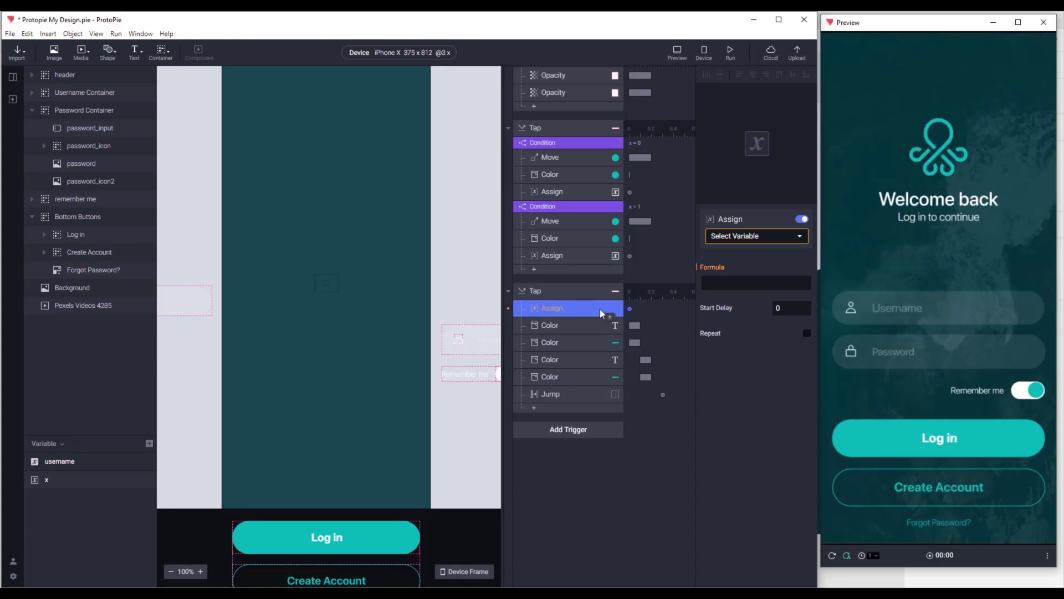
{"action": "left_click", "coordinate": [765, 241]}
{"action": "left_click", "coordinate": [750, 296]}
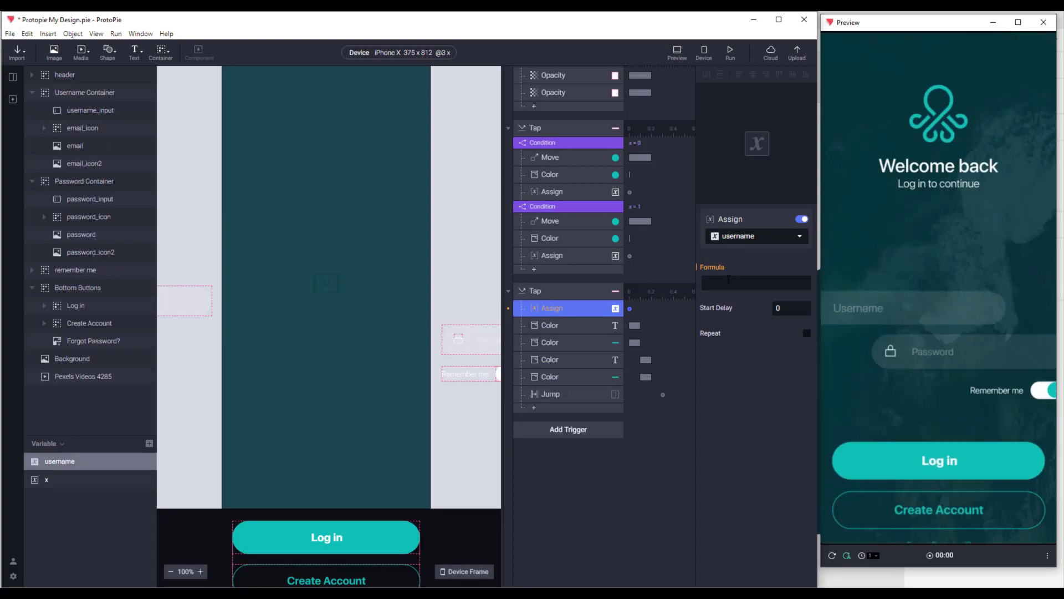
Step: Set the Assign formula to the text property of username_input, `username_input`.text
{"action": "left_click", "coordinate": [721, 282]}
{"action": "left_click", "coordinate": [804, 284]}
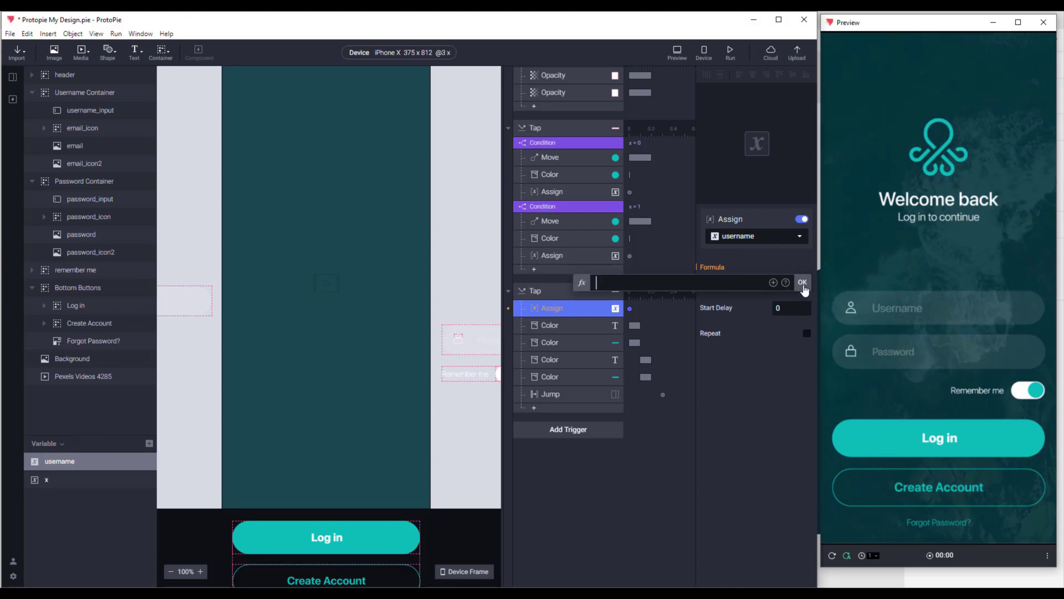
{"action": "left_click", "coordinate": [772, 283]}
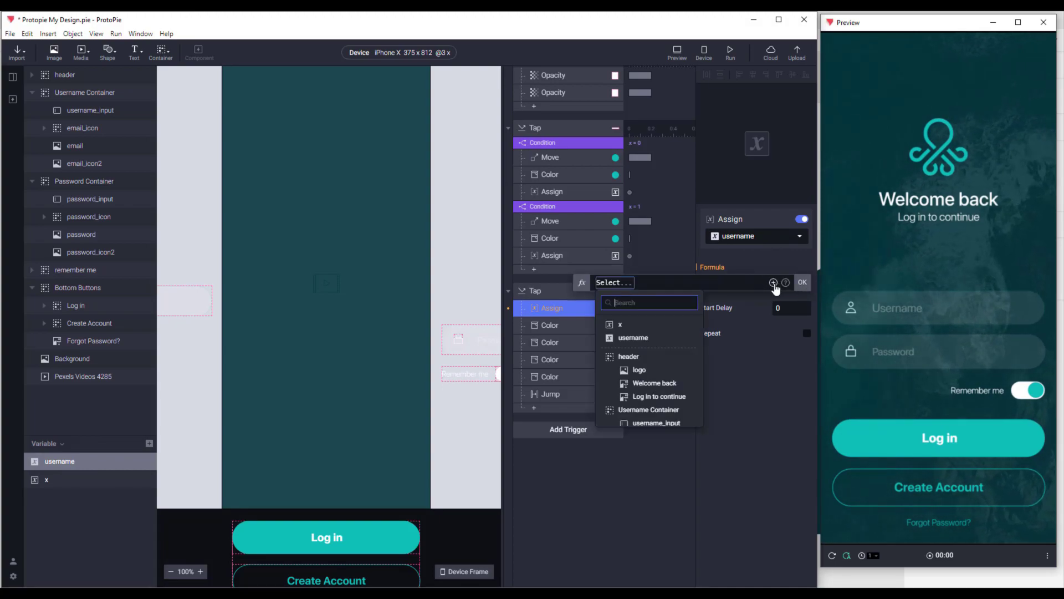
{"action": "scroll", "coordinate": [654, 386], "scroll_direction": "down", "scroll_amount": 1}
{"action": "scroll", "coordinate": [654, 387], "scroll_direction": "down", "scroll_amount": 1}
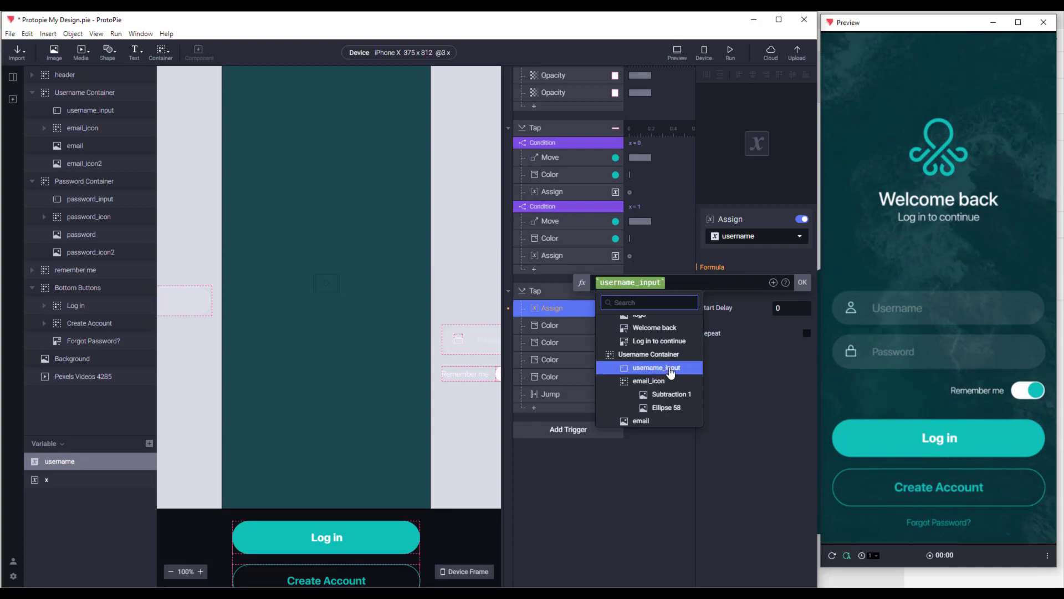
{"action": "left_click", "coordinate": [671, 369]}
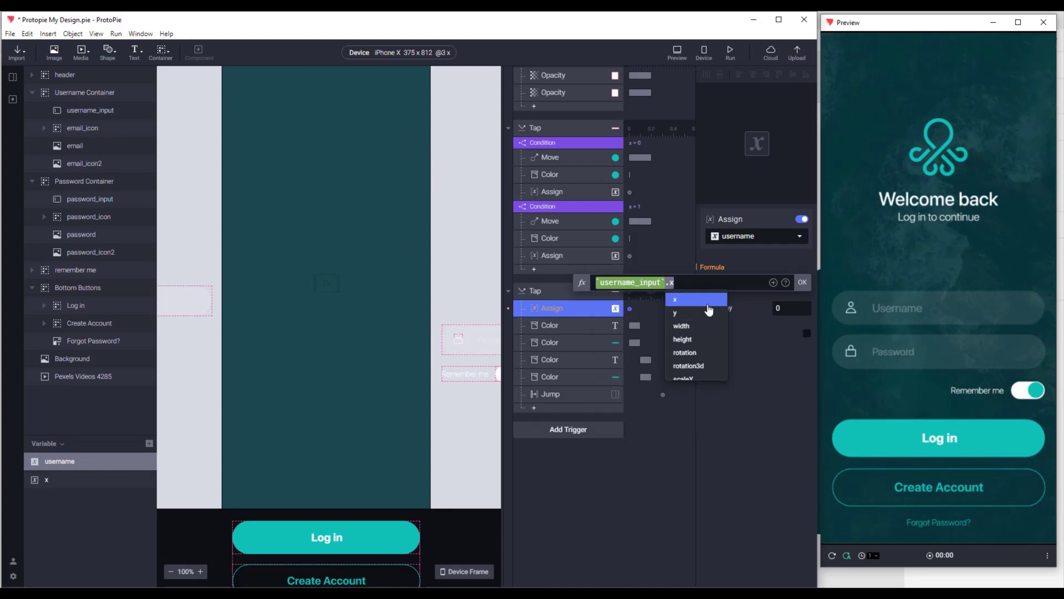
{"action": "scroll", "coordinate": [708, 322], "scroll_direction": "down", "scroll_amount": 5}
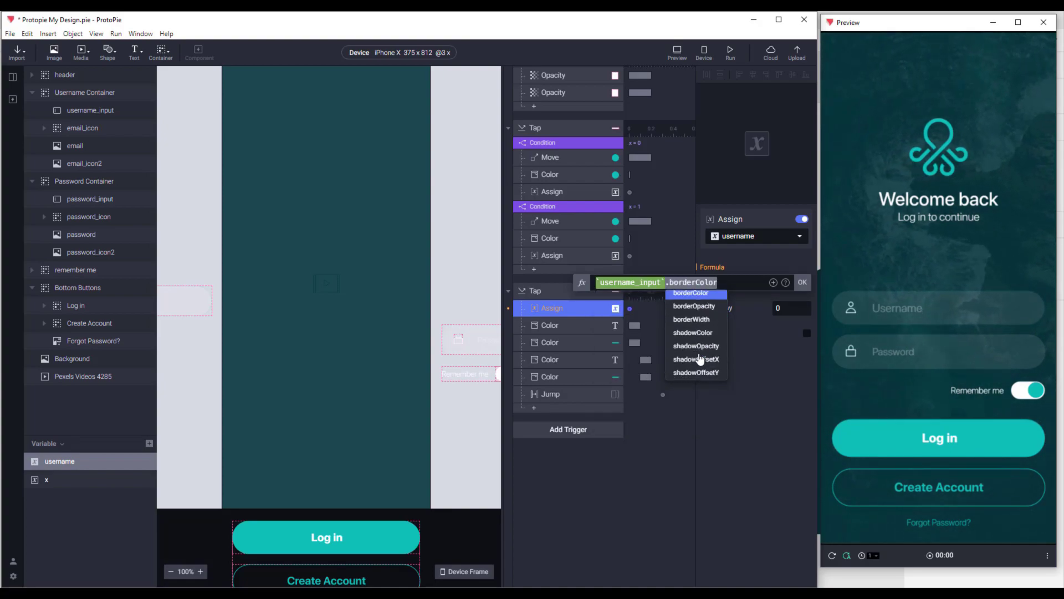
{"action": "scroll", "coordinate": [700, 359], "scroll_direction": "down", "scroll_amount": 2}
{"action": "left_click", "coordinate": [686, 351]}
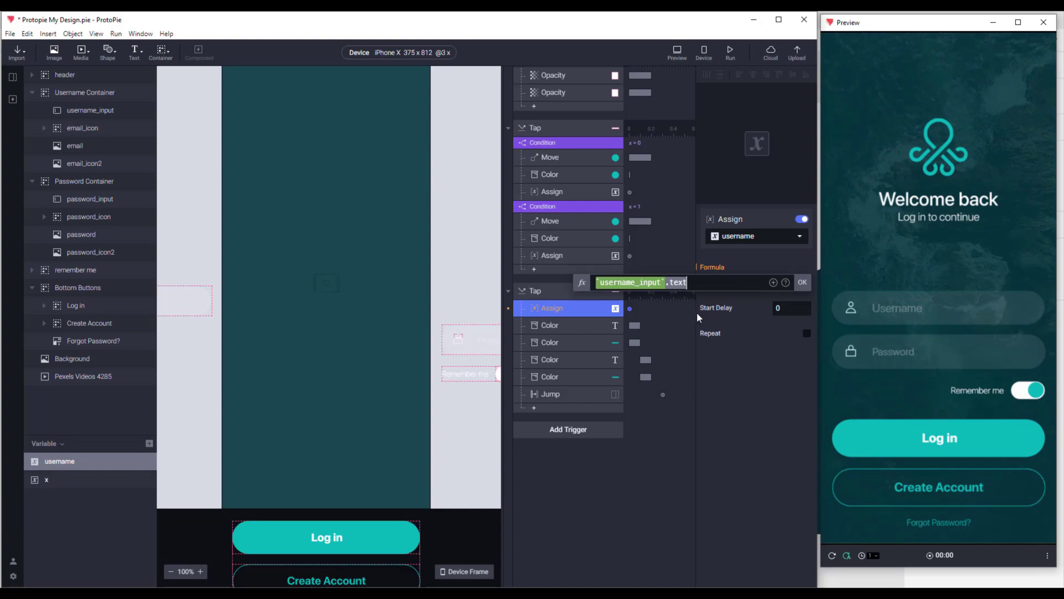
{"action": "left_click", "coordinate": [802, 282]}
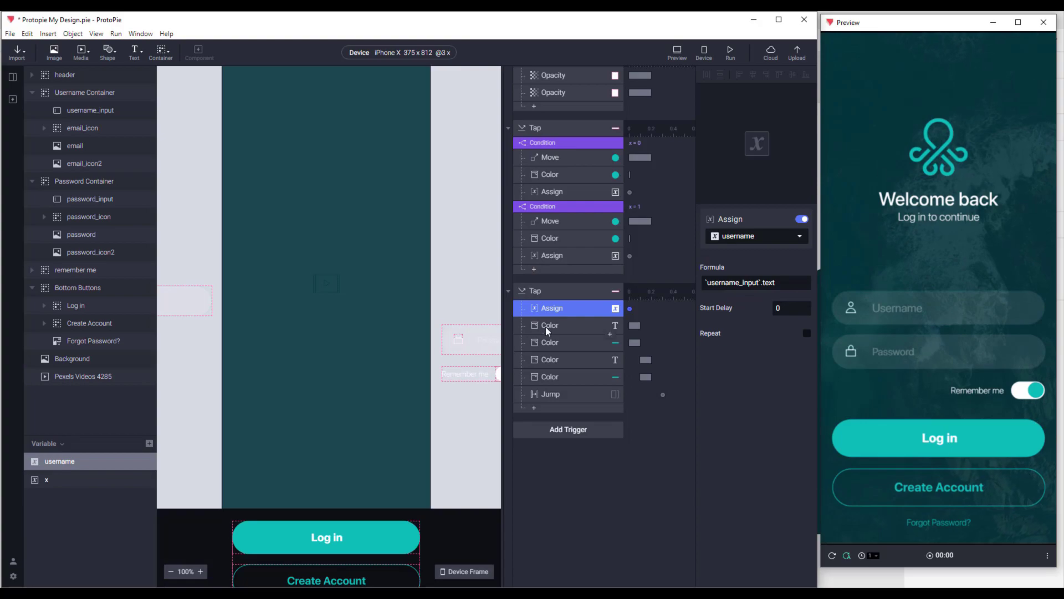
Step: Open the Profile scene, add a Text response to its Start trigger, and place it first among the responses
{"action": "left_click", "coordinate": [12, 77]}
{"action": "left_click", "coordinate": [62, 224]}
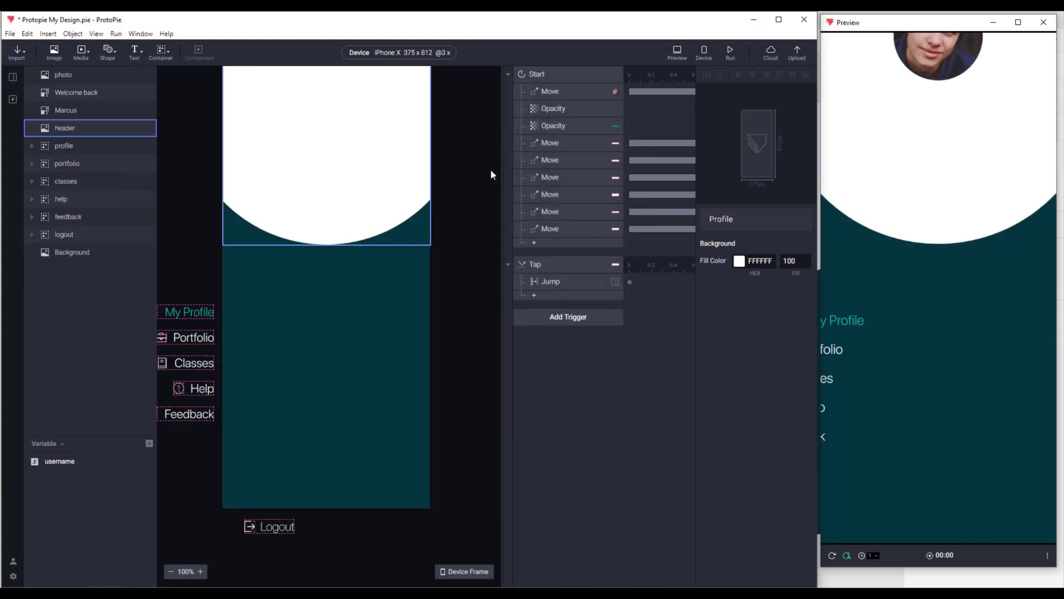
{"action": "left_click", "coordinate": [534, 242]}
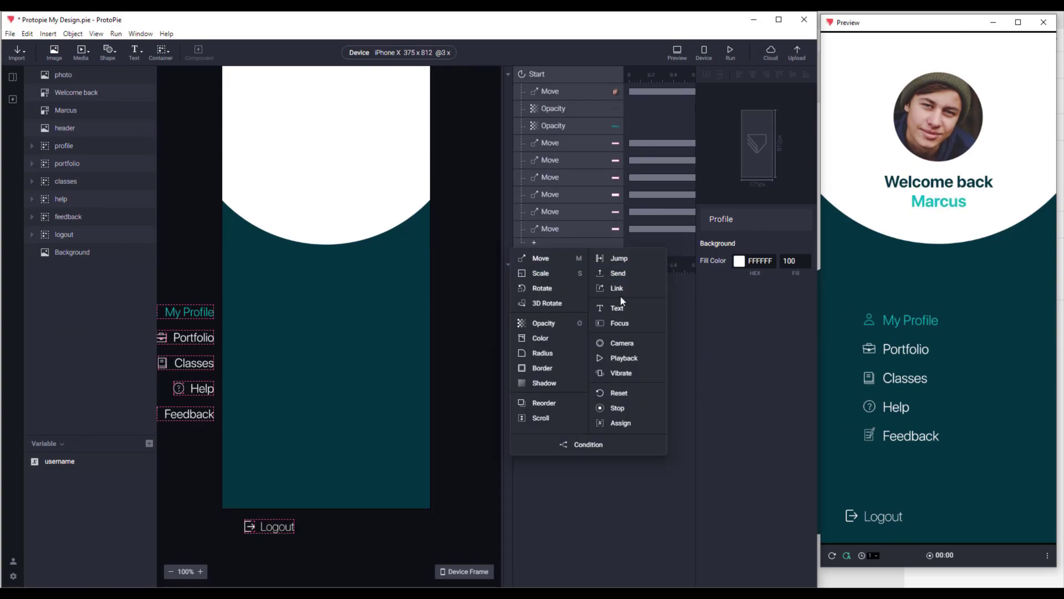
{"action": "left_click", "coordinate": [625, 314]}
{"action": "left_click_drag", "start_coordinate": [548, 247], "coordinate": [560, 81]}
{"action": "left_click", "coordinate": [732, 237]}
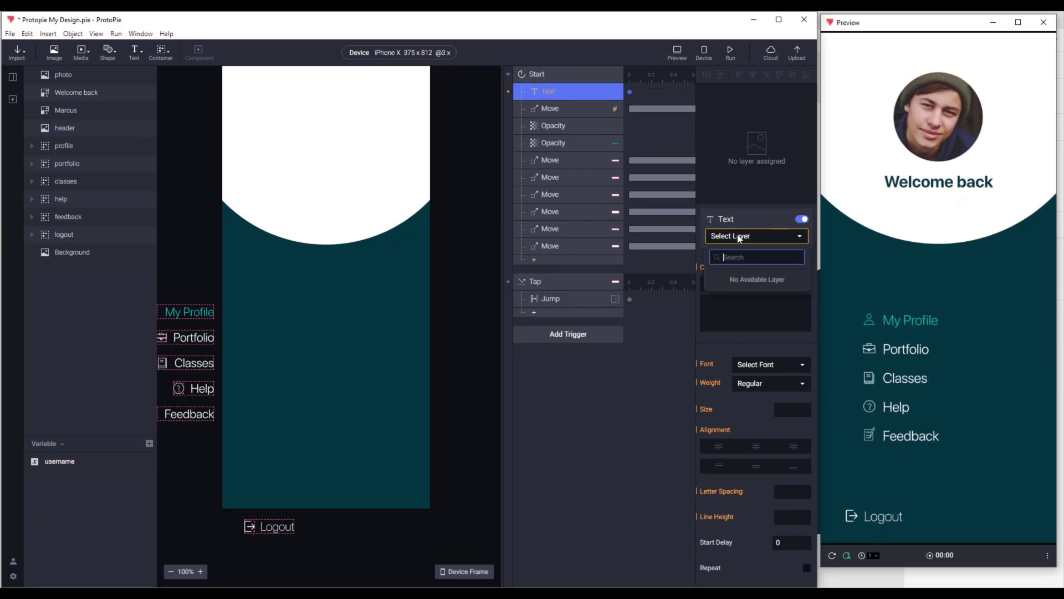
{"action": "left_click", "coordinate": [762, 235]}
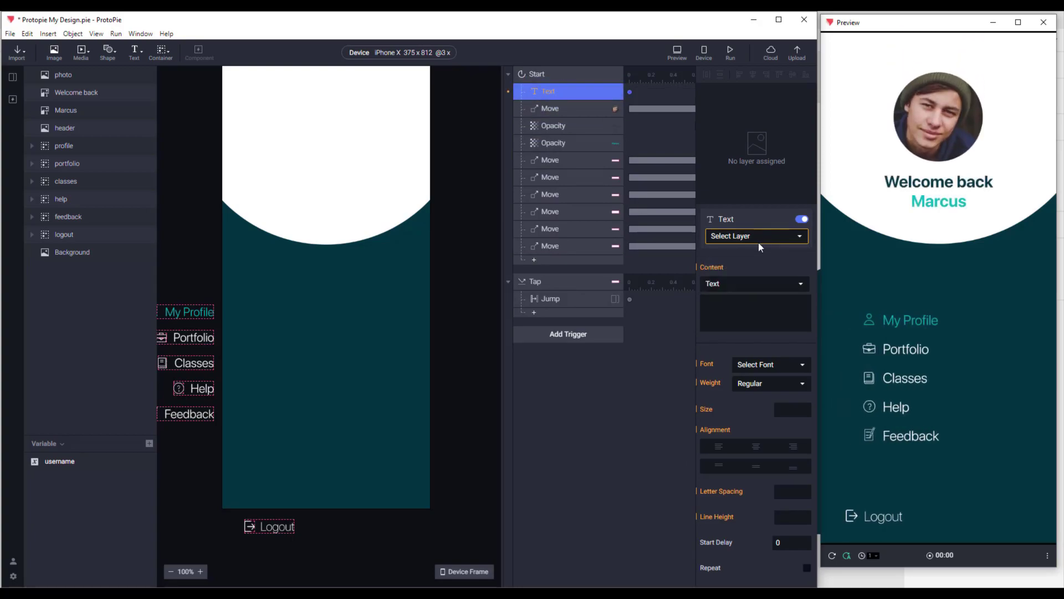
{"action": "left_click", "coordinate": [772, 235]}
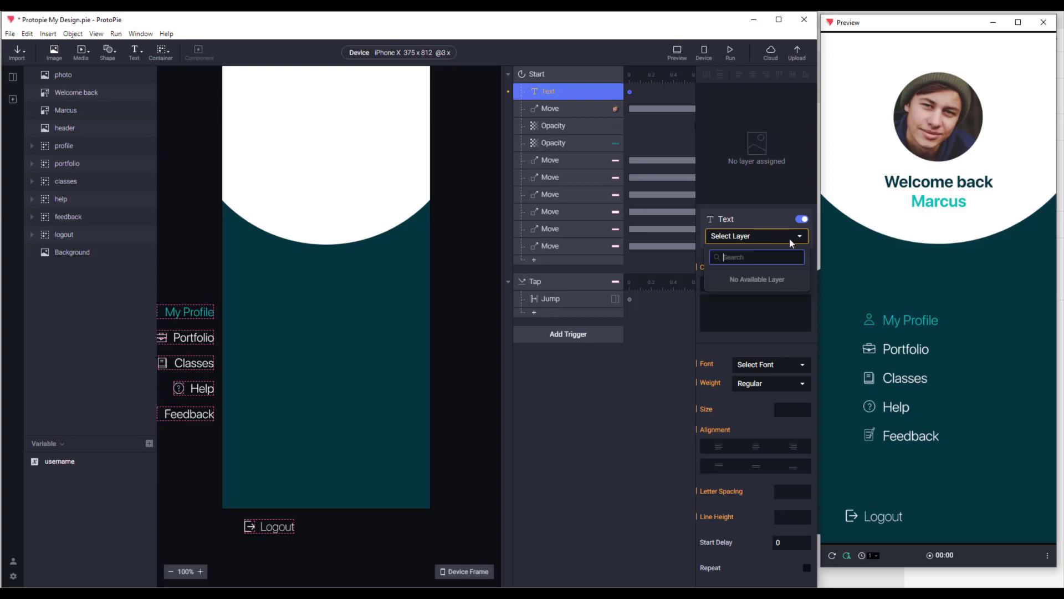
{"action": "left_click", "coordinate": [790, 238]}
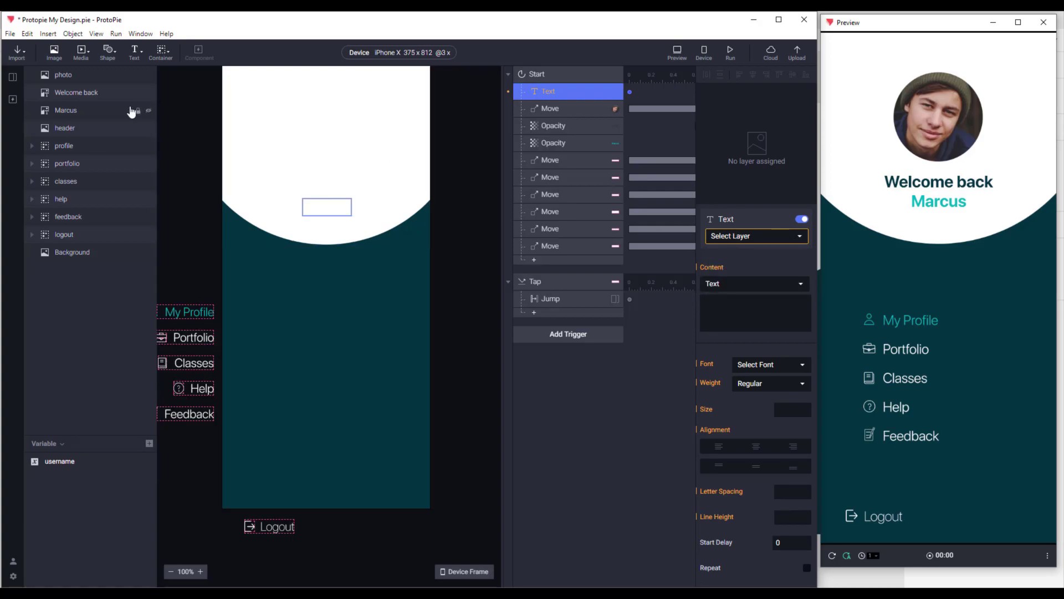
{"action": "left_click", "coordinate": [76, 110]}
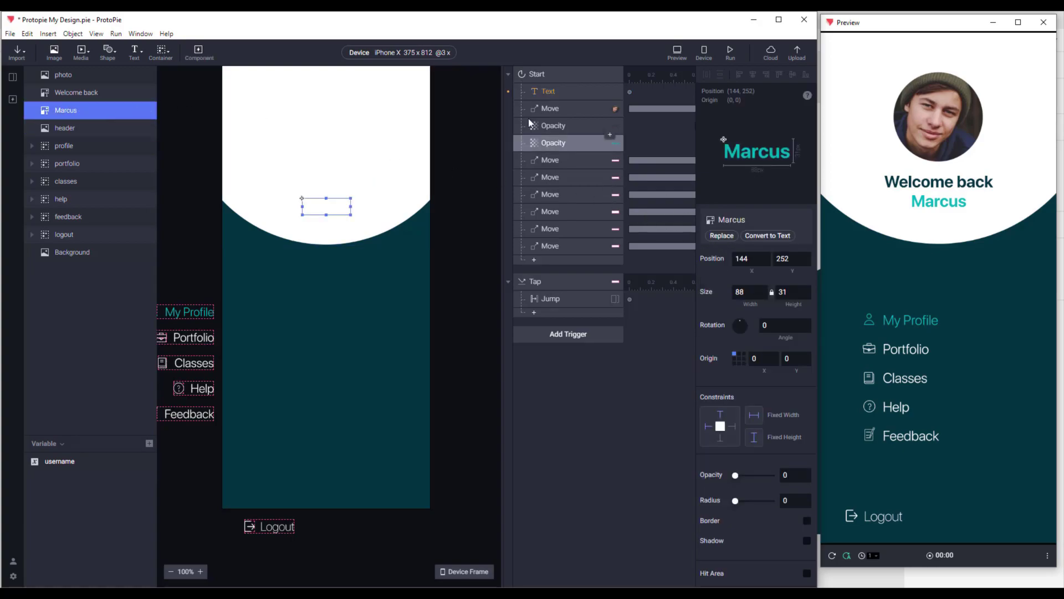
{"action": "left_click", "coordinate": [544, 92]}
{"action": "left_click", "coordinate": [760, 236]}
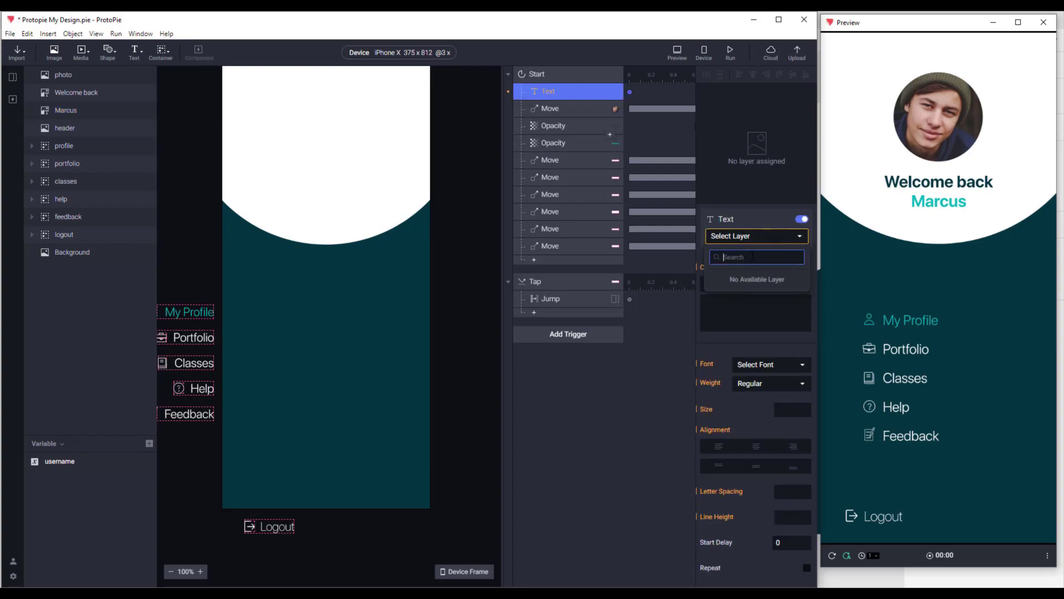
Step: Convert the name layer beneath Welcome back to an editable text layer
{"action": "left_click", "coordinate": [62, 109]}
{"action": "right_click", "coordinate": [70, 109]}
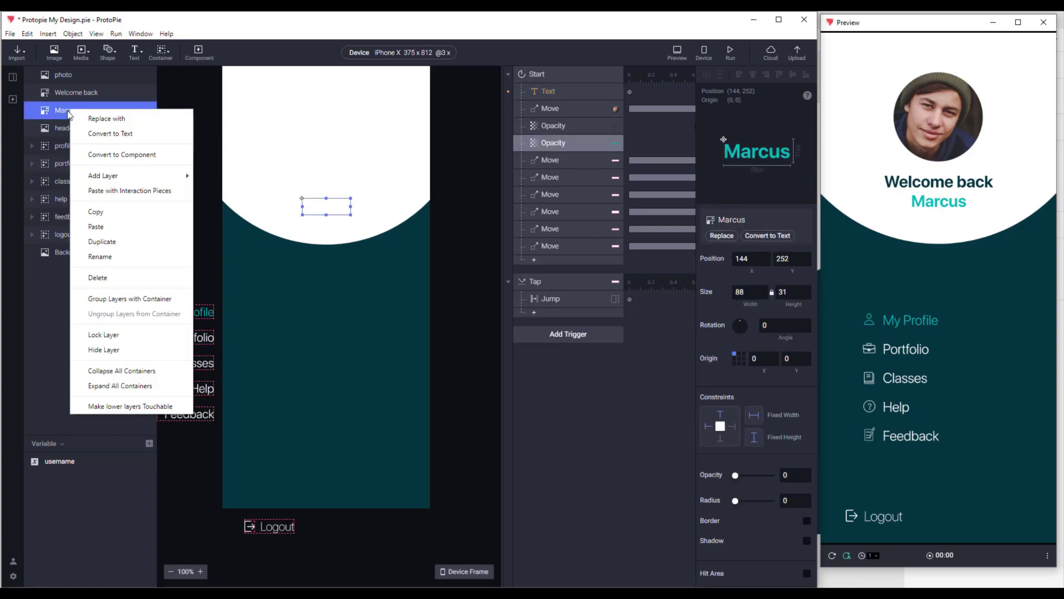
{"action": "left_click", "coordinate": [113, 135]}
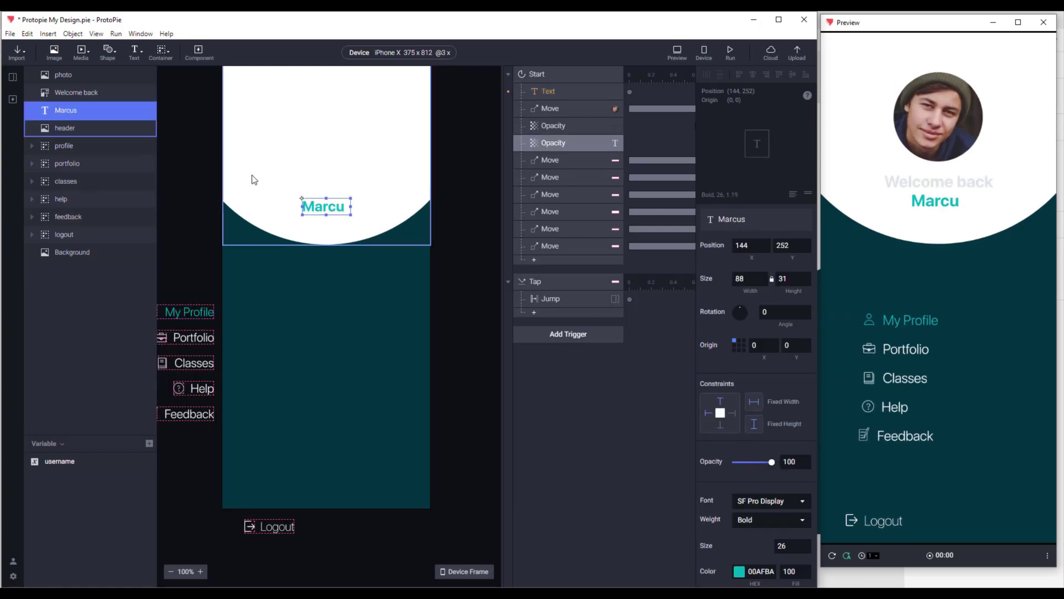
Step: Widen the name text box to about 182, centre-align its text, and move the box to X 96, Y 252
{"action": "left_click_drag", "start_coordinate": [352, 208], "coordinate": [404, 208]}
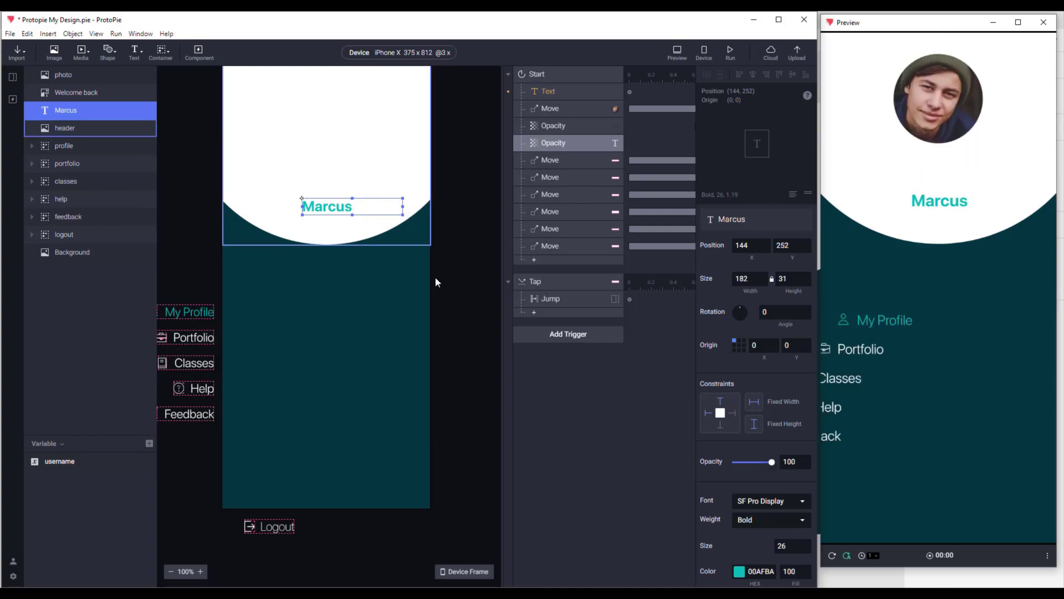
{"action": "scroll", "coordinate": [743, 368], "scroll_direction": "down", "scroll_amount": 4}
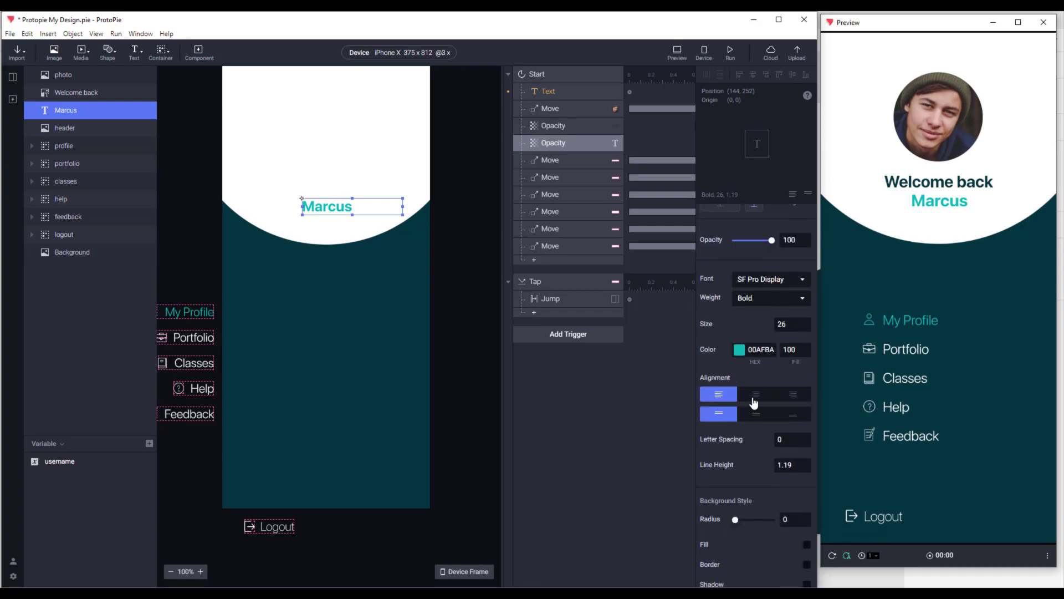
{"action": "left_click", "coordinate": [754, 394]}
{"action": "left_click_drag", "start_coordinate": [366, 213], "coordinate": [335, 208]}
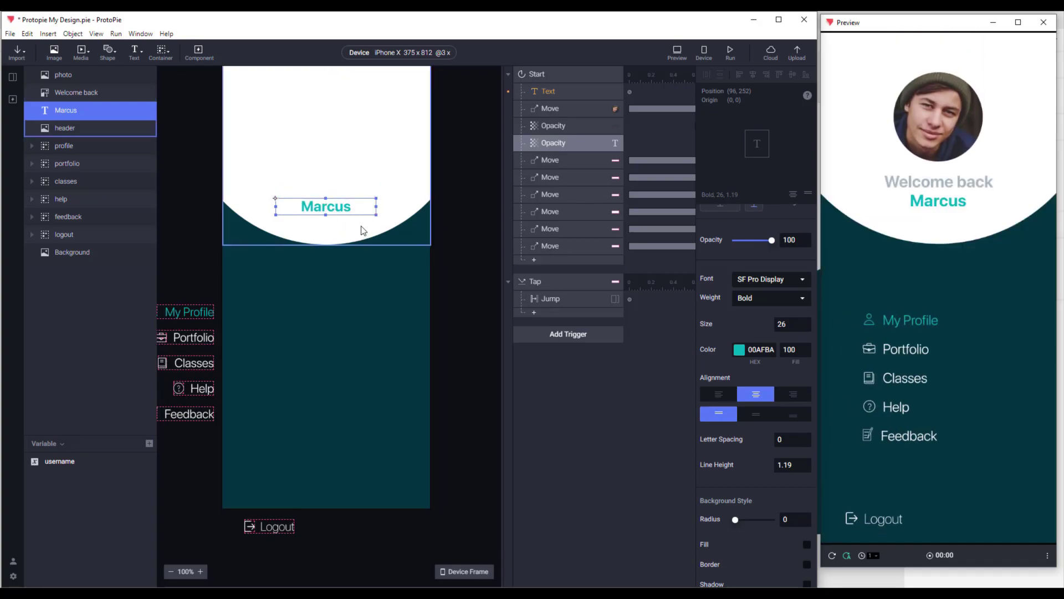
Step: Assign the Start trigger's Text response to the name text layer and set its content to the formula username
{"action": "left_click", "coordinate": [554, 95]}
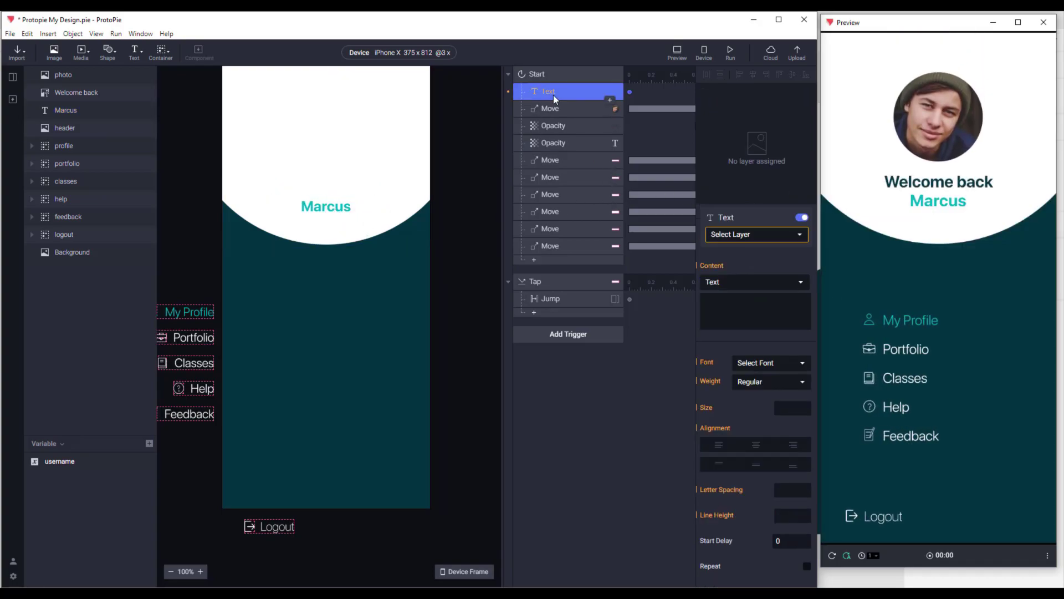
{"action": "left_click", "coordinate": [726, 233]}
{"action": "left_click", "coordinate": [744, 278]}
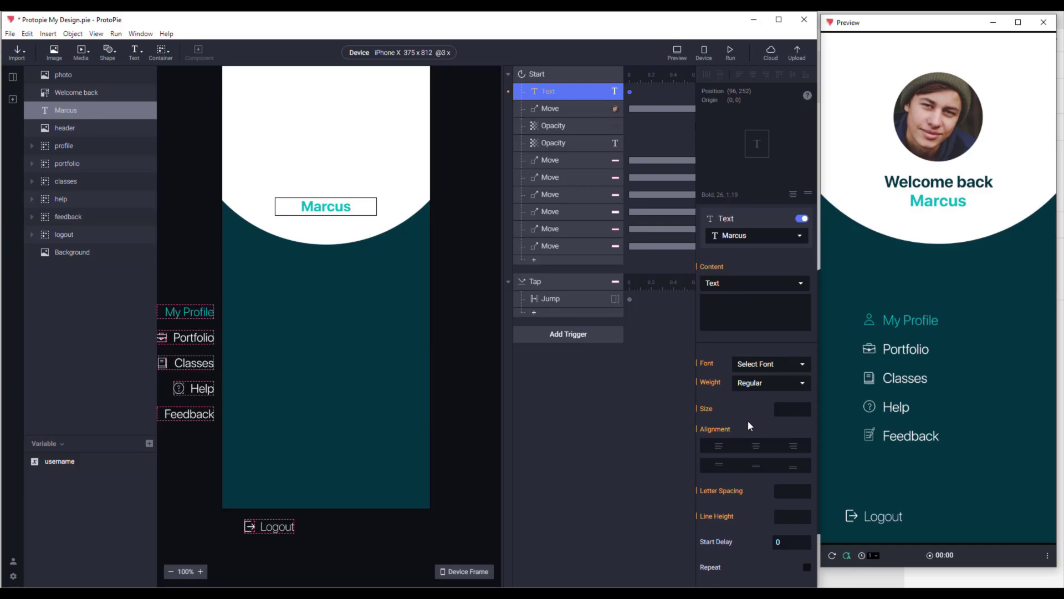
{"action": "left_click", "coordinate": [740, 282]}
{"action": "left_click", "coordinate": [735, 307]}
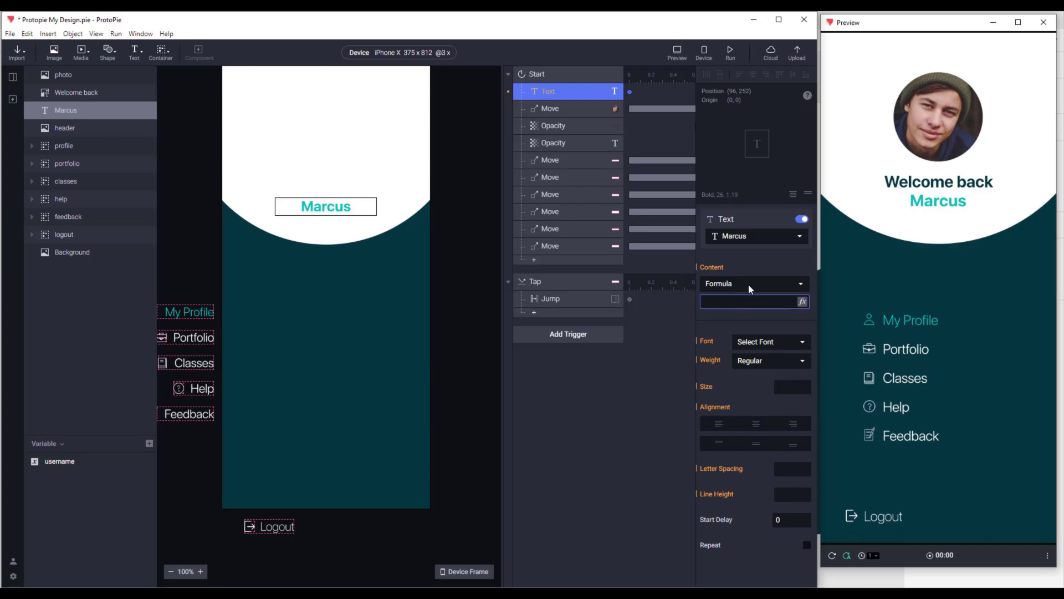
{"action": "left_click", "coordinate": [751, 285]}
{"action": "left_click", "coordinate": [752, 284]}
{"action": "left_click", "coordinate": [802, 301]}
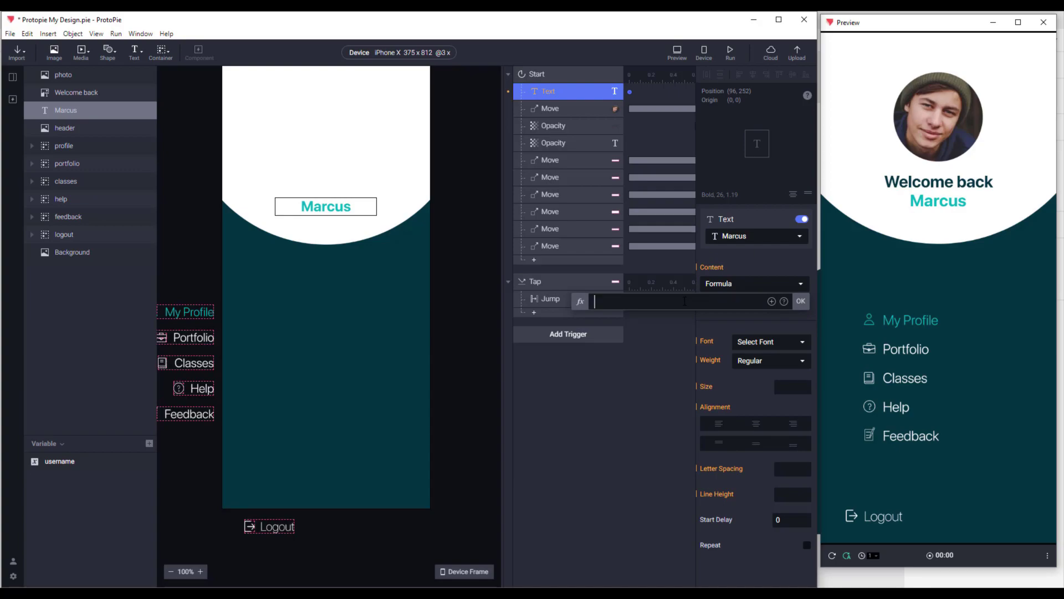
{"action": "type", "text": "user"}
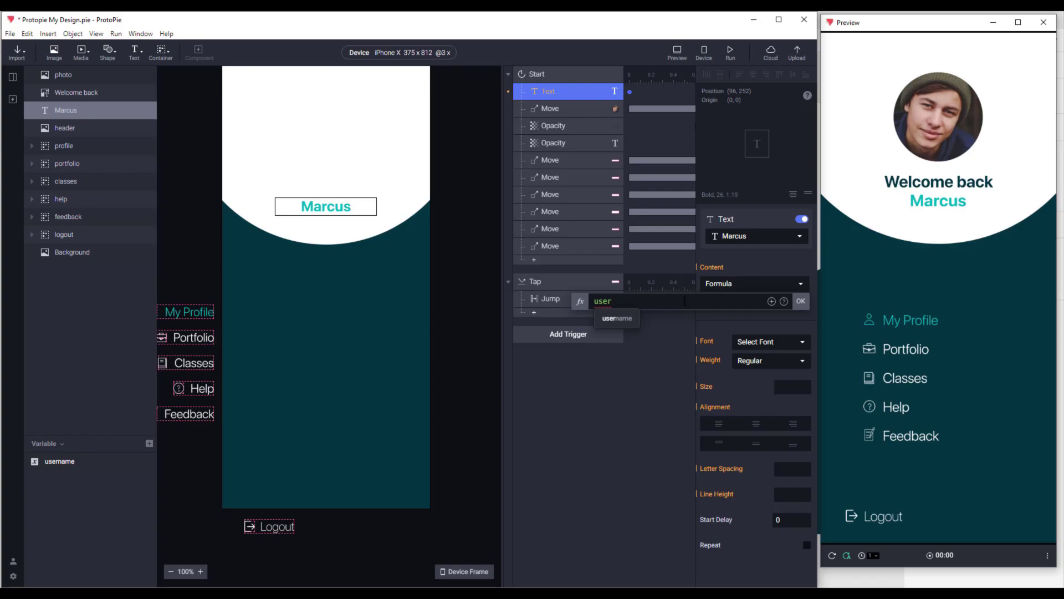
{"action": "left_click", "coordinate": [631, 320]}
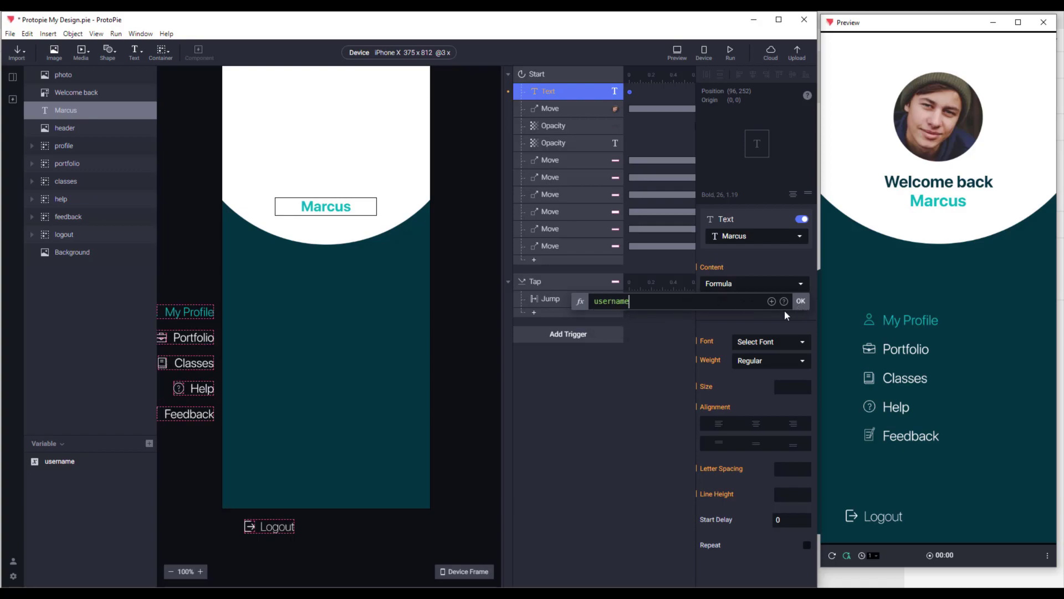
{"action": "left_click", "coordinate": [801, 302]}
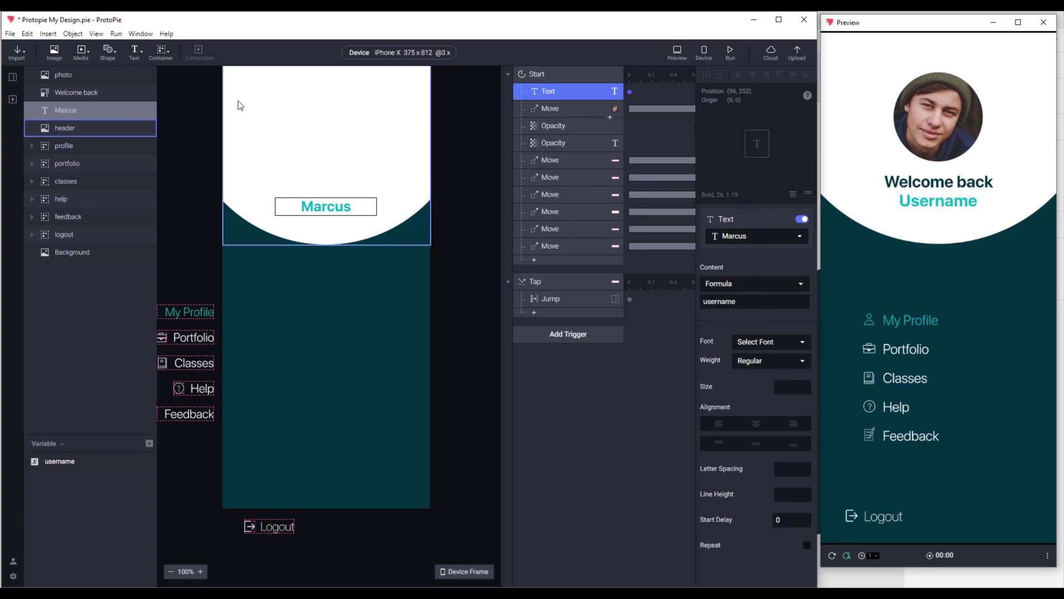
Step: Open the Login scene and test the preview's username and password fields with sample entries, clearing the password entry at the end
{"action": "left_click", "coordinate": [13, 77]}
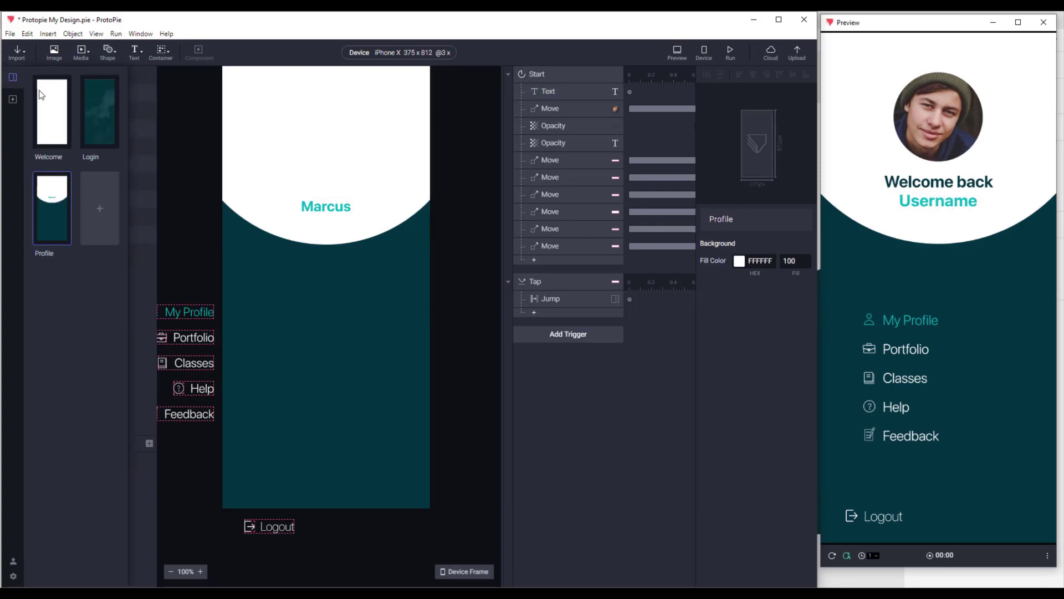
{"action": "left_click", "coordinate": [85, 103]}
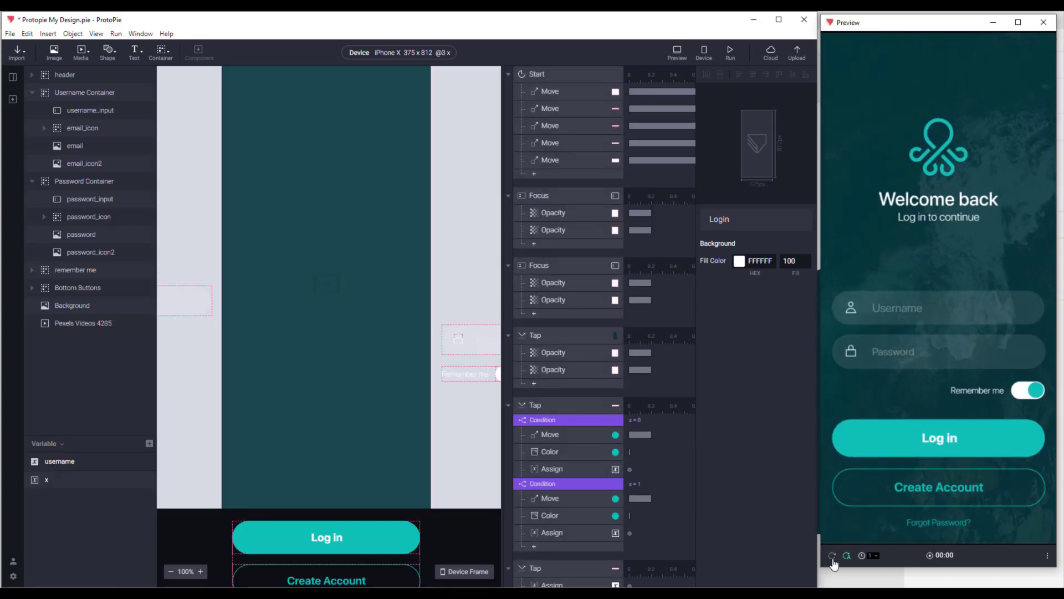
{"action": "left_click", "coordinate": [971, 318]}
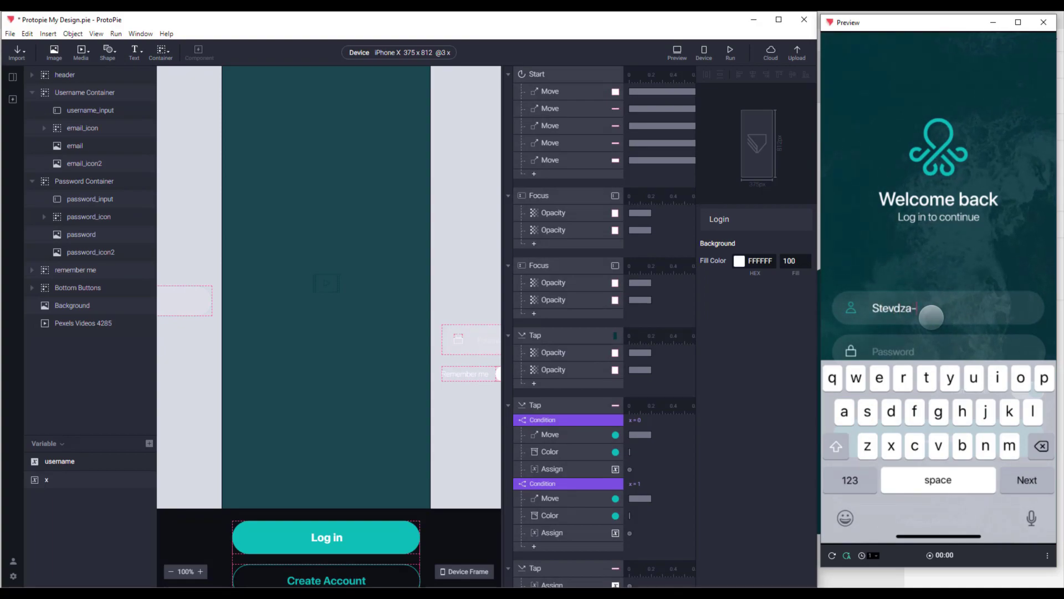
{"action": "left_click", "coordinate": [912, 350]}
{"action": "type", "text": "sdasdasdsa"}
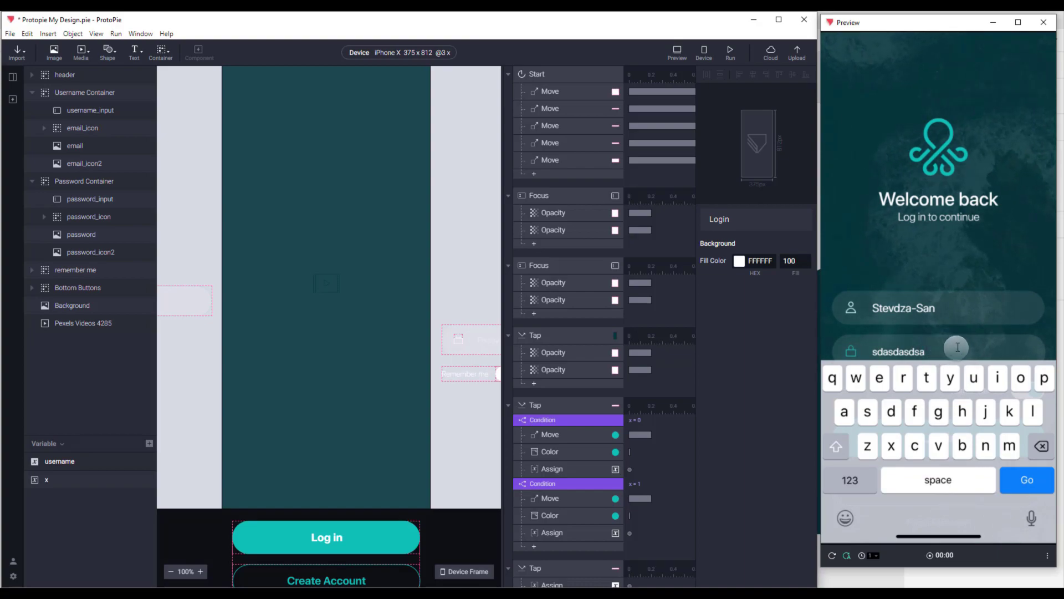
{"action": "key", "text": "BackSpace"}
{"action": "key", "text": "BackSpace"}
{"action": "key", "text": "BackSpace"}
{"action": "key", "text": "BackSpace"}
{"action": "key", "text": "BackSpace"}
{"action": "key", "text": "BackSpace"}
{"action": "key", "text": "BackSpace"}
{"action": "key", "text": "BackSpace"}
{"action": "key", "text": "BackSpace"}
{"action": "key", "text": "BackSpace"}
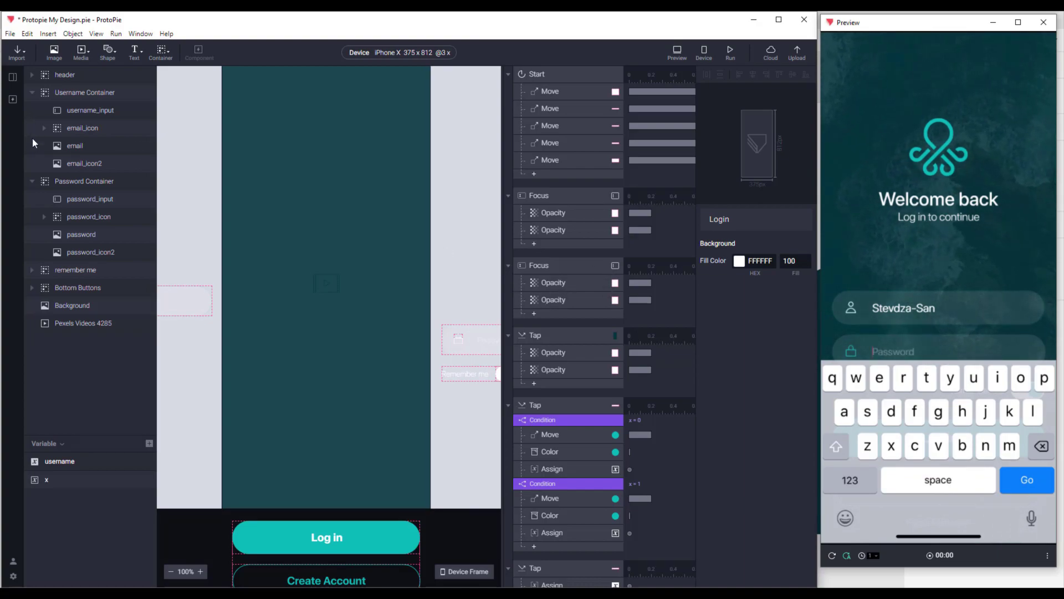
Step: Set the keypad type of the password_input layer to Text Password
{"action": "left_click", "coordinate": [79, 198]}
{"action": "scroll", "coordinate": [720, 418], "scroll_direction": "down", "scroll_amount": 10}
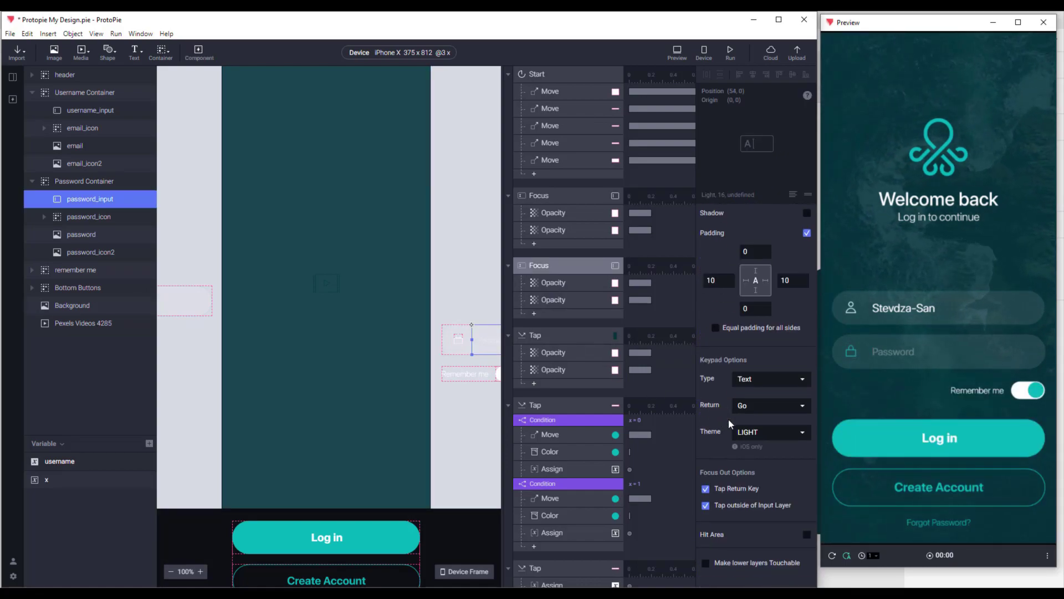
{"action": "left_click", "coordinate": [760, 380]}
{"action": "left_click", "coordinate": [777, 428]}
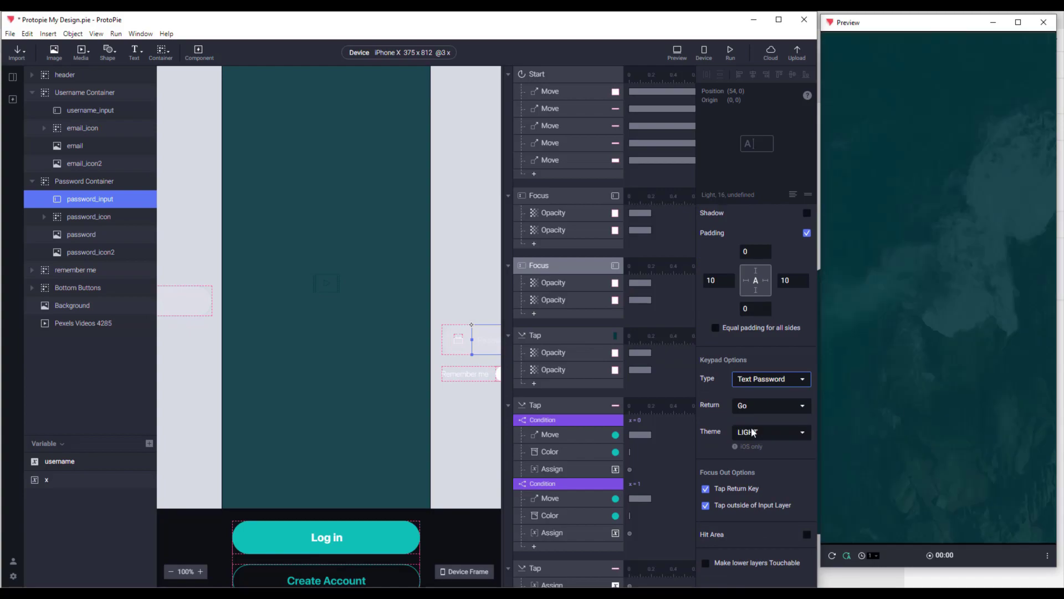
Step: Test the masked password field in the preview by filling in the password and username and logging in
{"action": "left_click", "coordinate": [909, 351]}
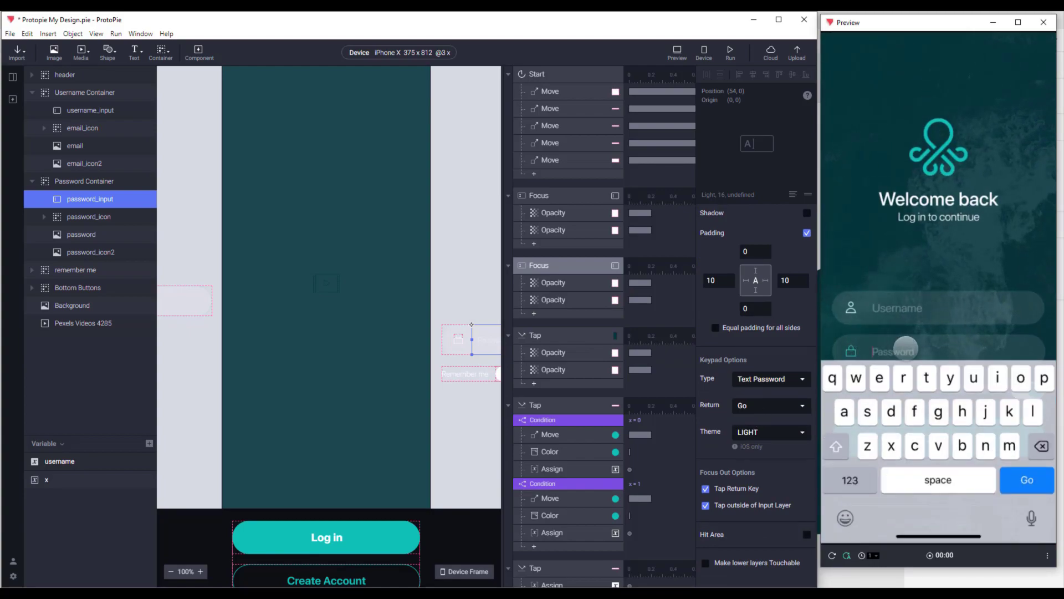
{"action": "type", "text": "123456789123456"}
{"action": "left_click", "coordinate": [925, 308]}
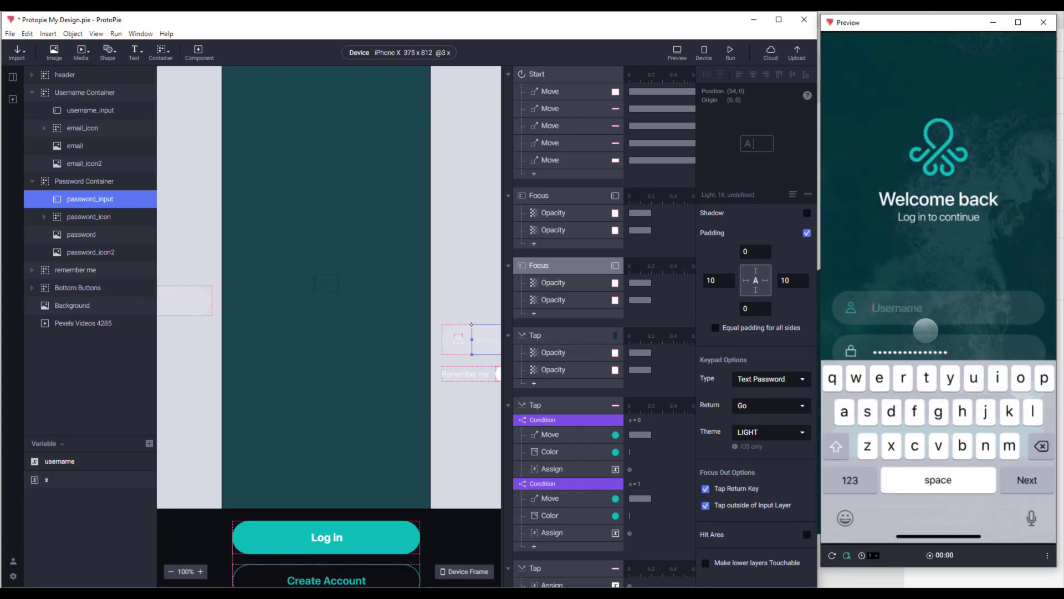
{"action": "type", "text": "Stevdza-Sabn"}
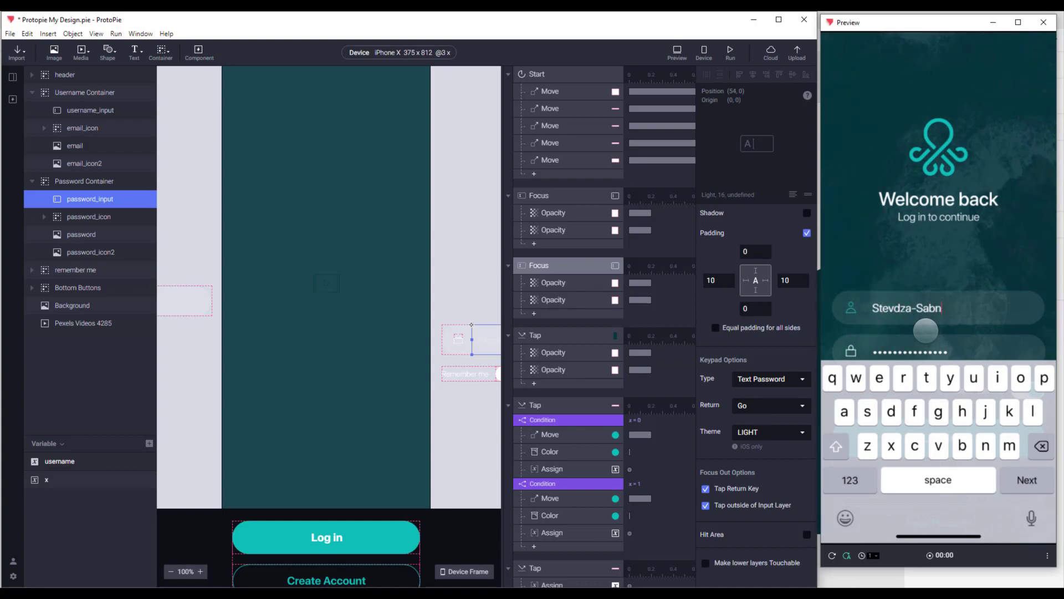
{"action": "key", "text": "BackSpace"}
{"action": "type", "text": "n"}
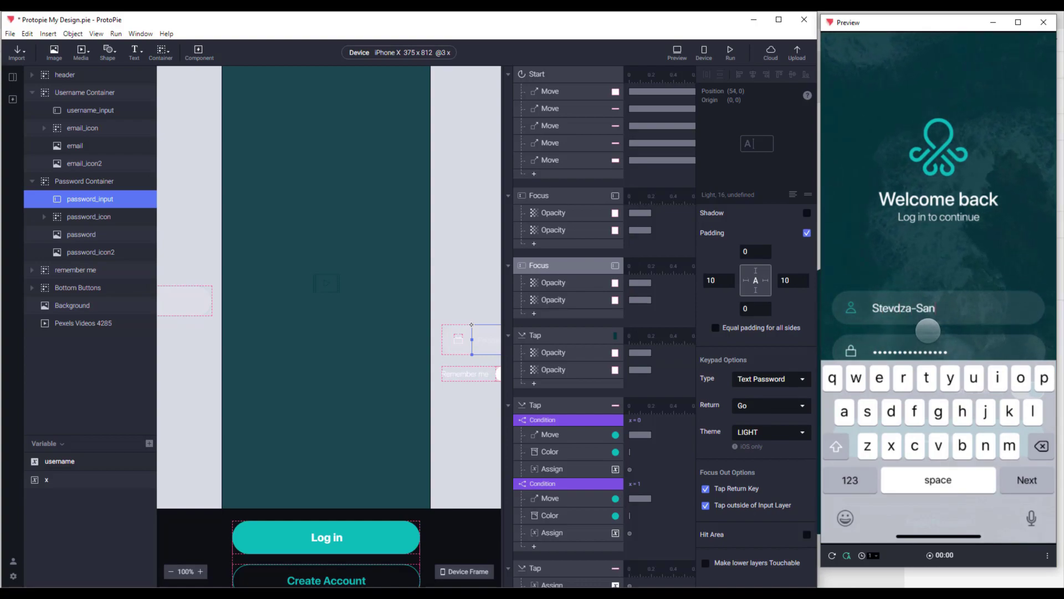
{"action": "left_click", "coordinate": [986, 253]}
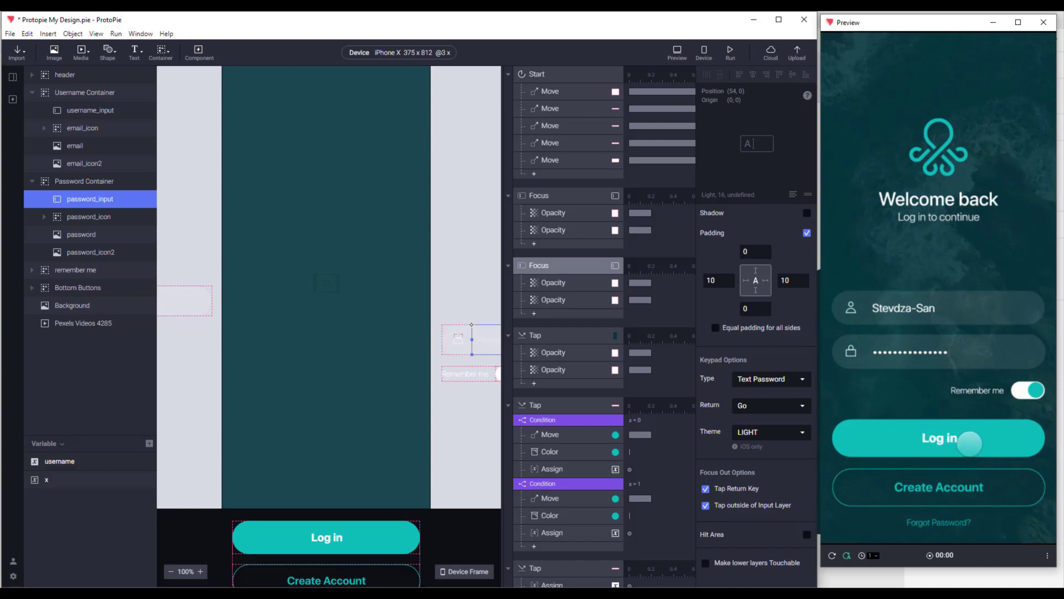
{"action": "left_click", "coordinate": [969, 443]}
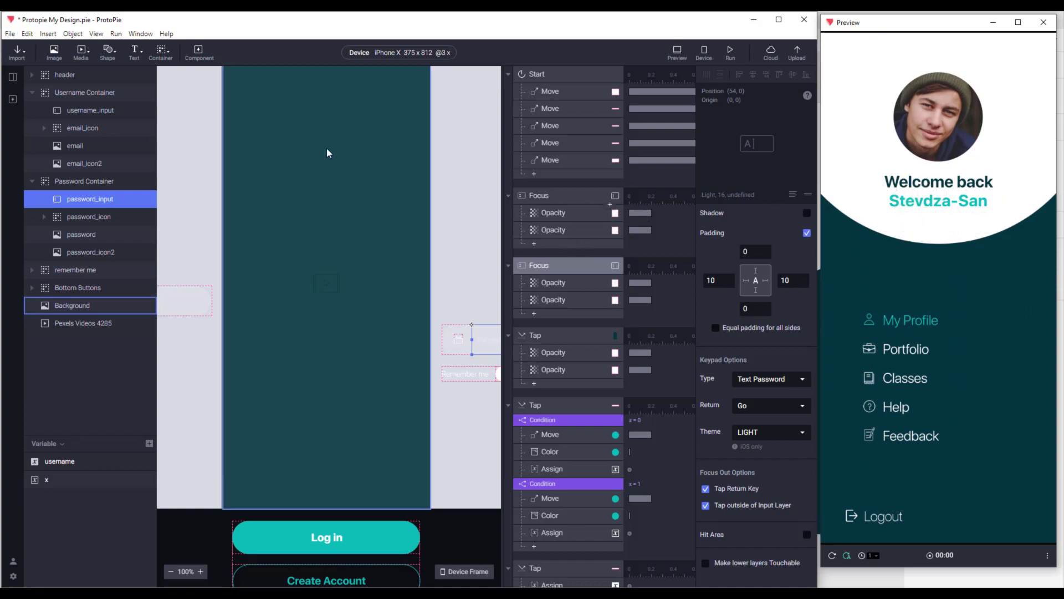
Step: Open the Profile scene and set the opacity of the name text layer beneath Welcome back to 0
{"action": "left_click", "coordinate": [13, 77]}
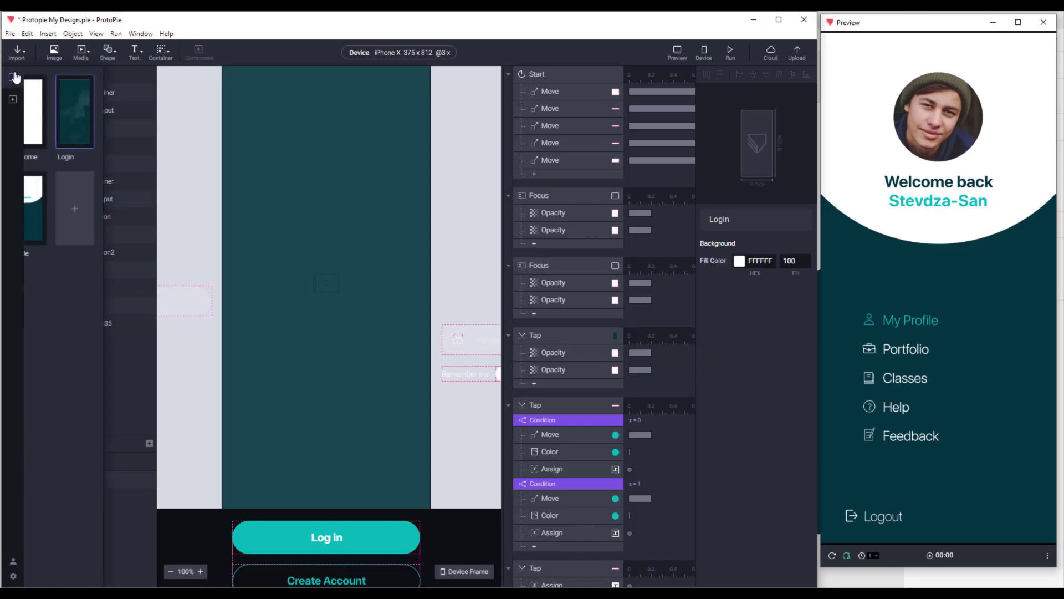
{"action": "double_click", "coordinate": [57, 203]}
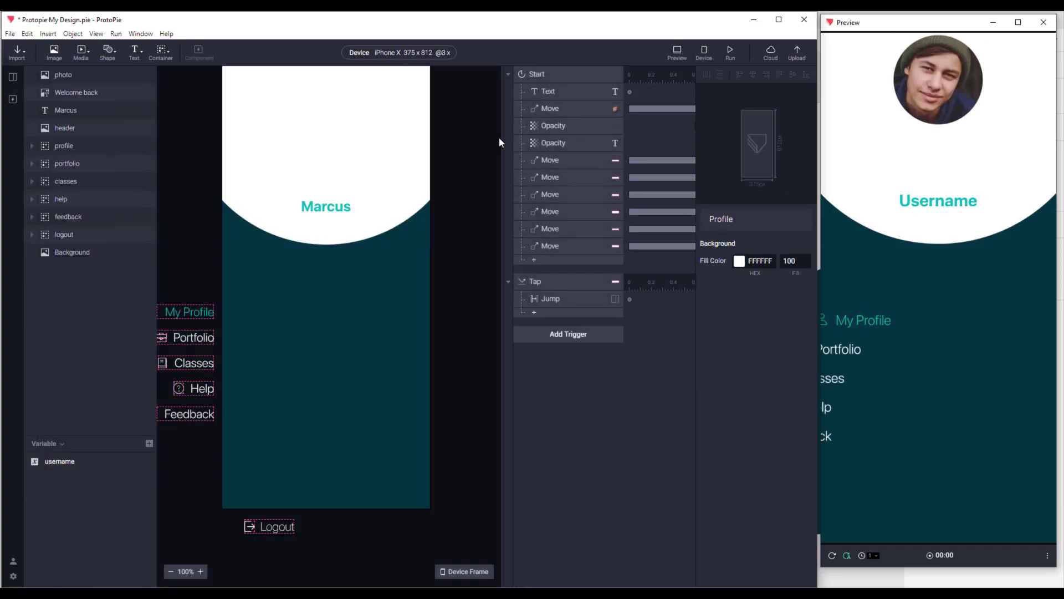
{"action": "left_click", "coordinate": [556, 143]}
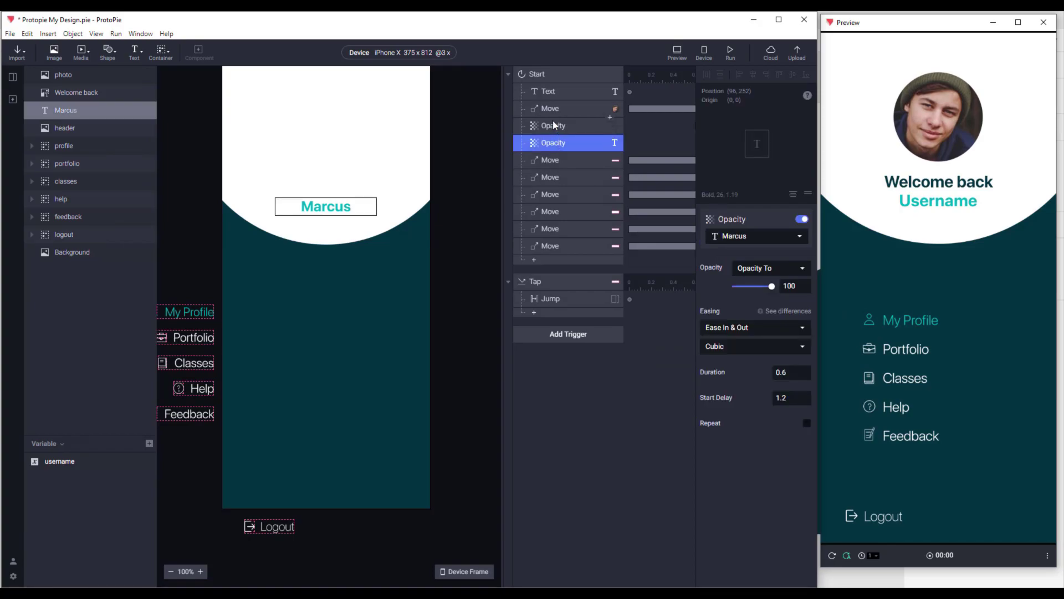
{"action": "left_click", "coordinate": [554, 122]}
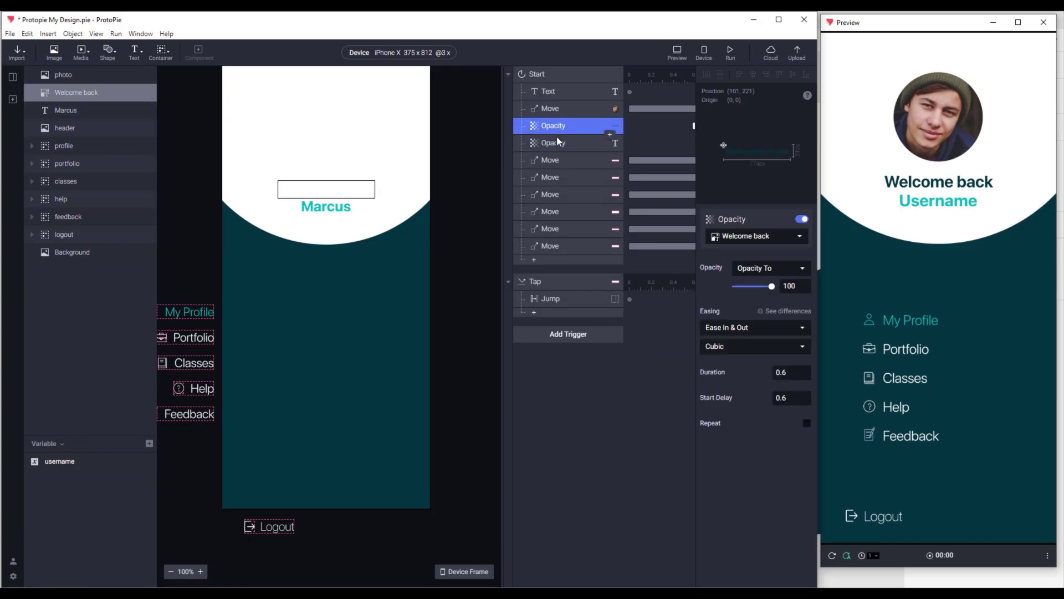
{"action": "left_click", "coordinate": [558, 144]}
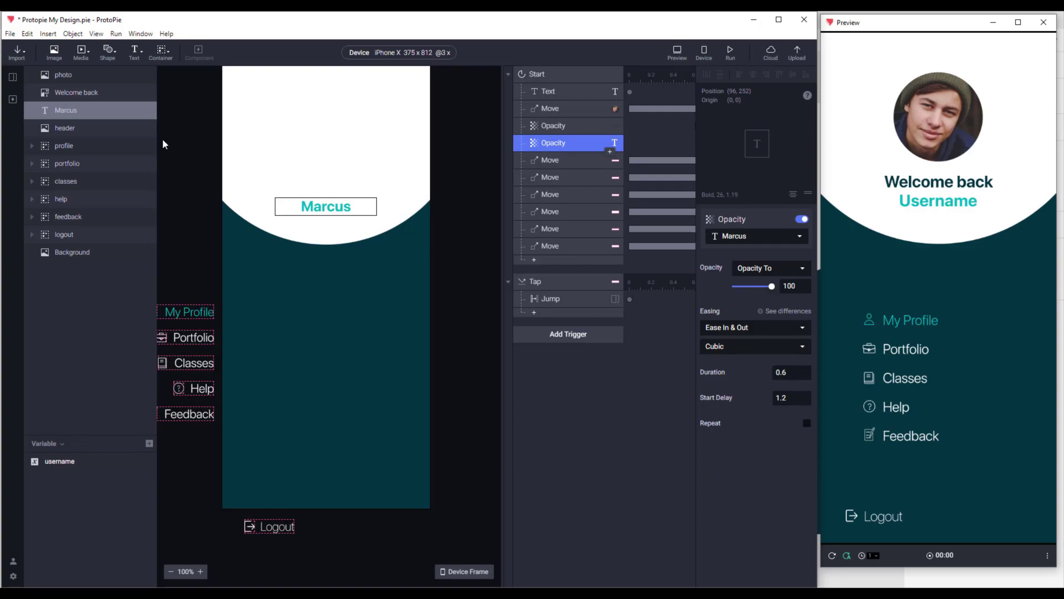
{"action": "left_click", "coordinate": [74, 113]}
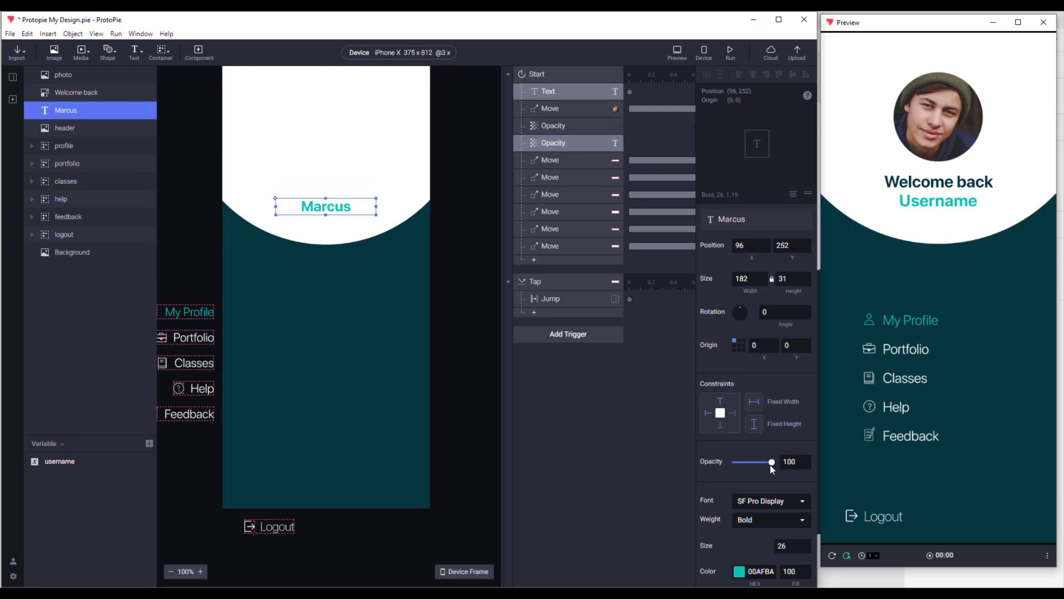
{"action": "left_click_drag", "start_coordinate": [773, 464], "coordinate": [660, 449]}
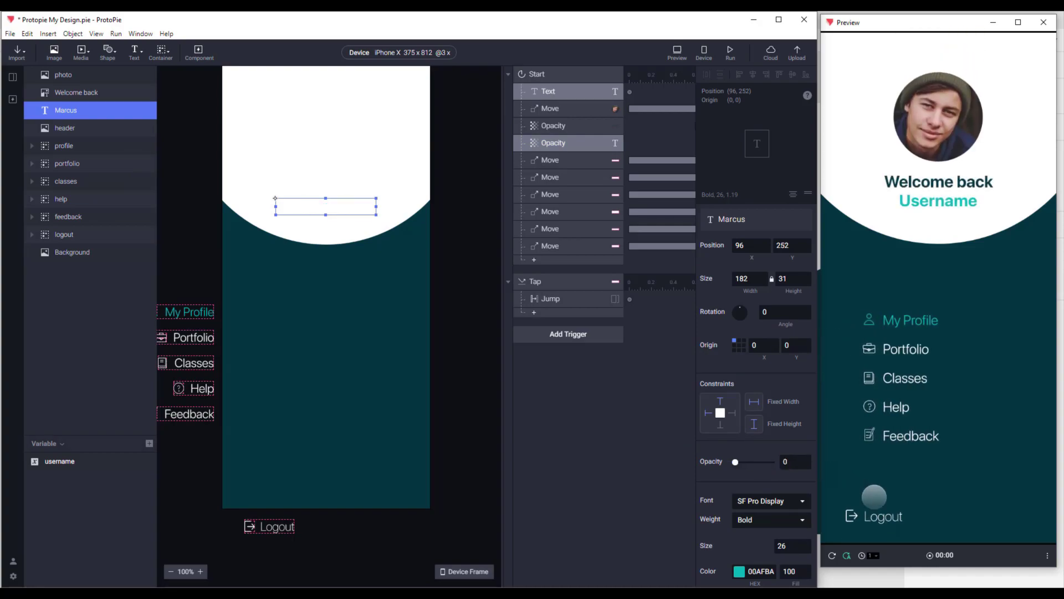
Step: Test the Profile greeting in the preview by logging out and back in with the username and password, ending with another logout
{"action": "left_click", "coordinate": [881, 518]}
{"action": "left_click", "coordinate": [929, 309]}
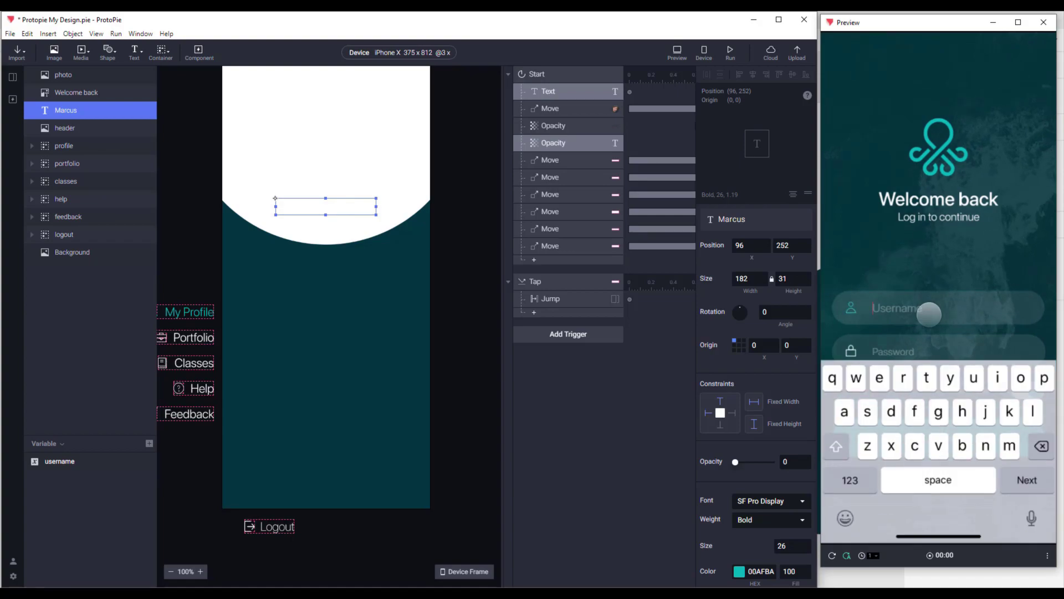
{"action": "type", "text": "Stevdza-San"}
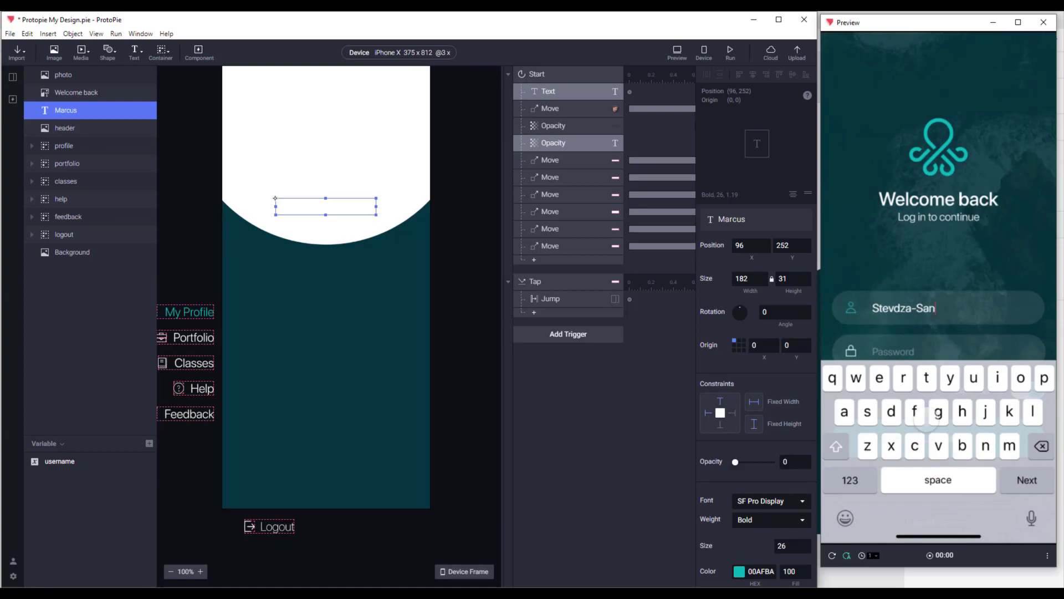
{"action": "left_click", "coordinate": [911, 351]}
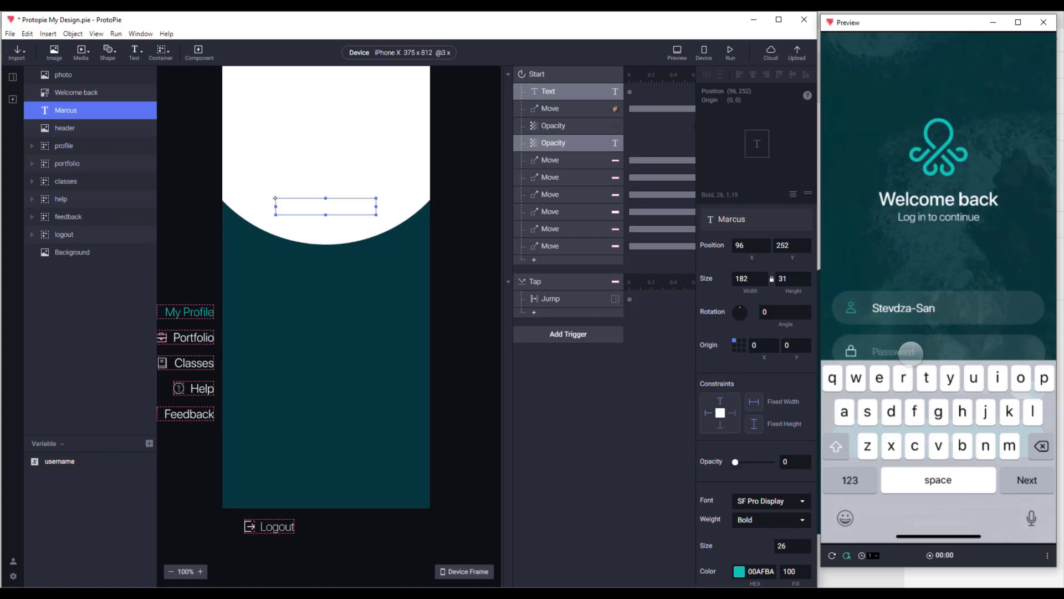
{"action": "type", "text": "1234567890123"}
{"action": "left_click", "coordinate": [921, 280]}
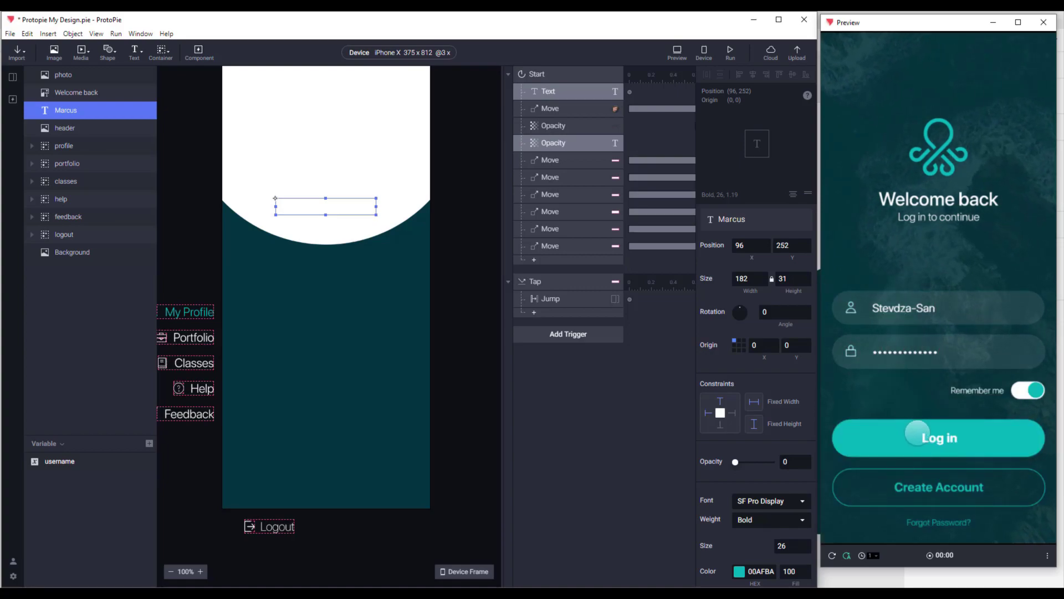
{"action": "left_click", "coordinate": [917, 433]}
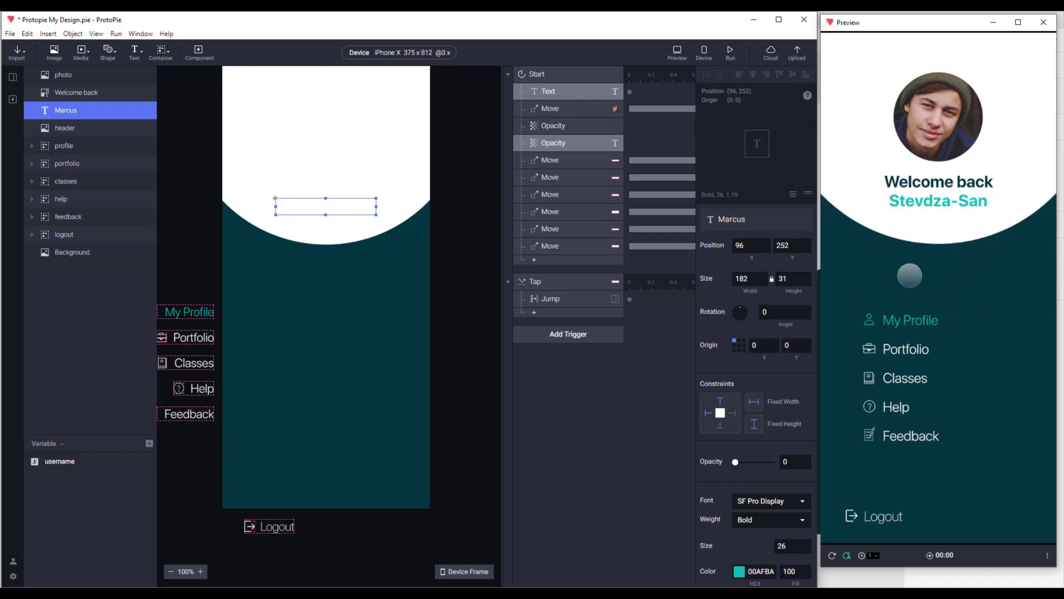
{"action": "left_click", "coordinate": [881, 518]}
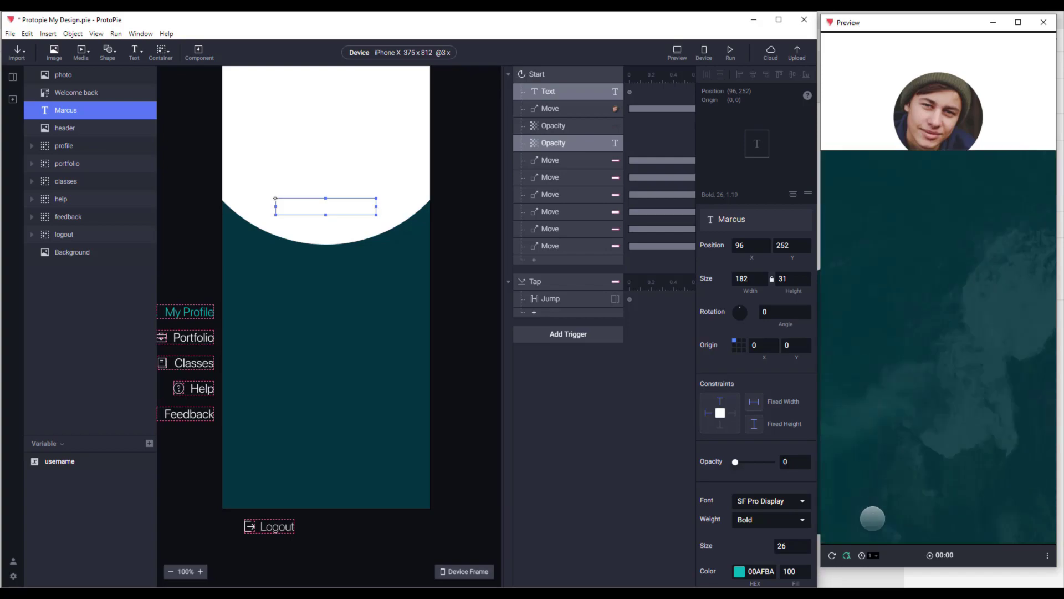
Step: Open the Welcome scene and run the whole flow in the preview, logging in with the username and password
{"action": "left_click", "coordinate": [832, 556]}
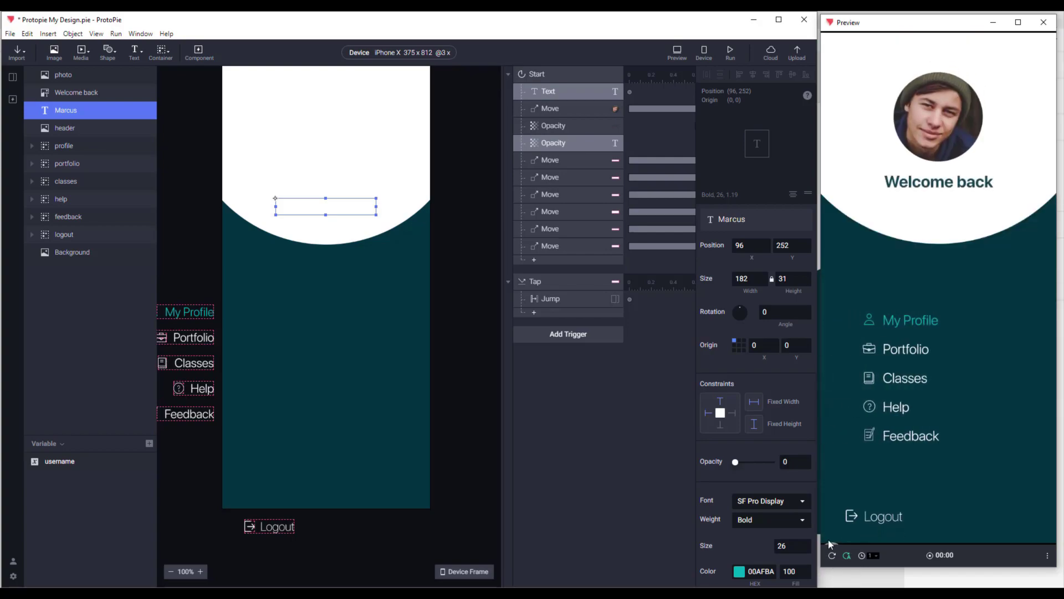
{"action": "left_click", "coordinate": [10, 81]}
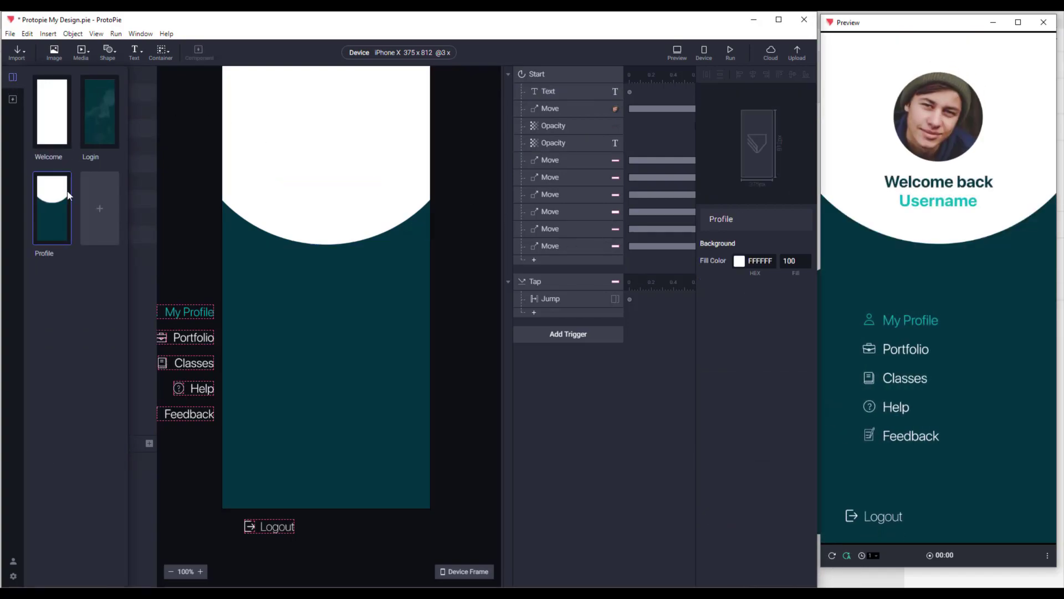
{"action": "double_click", "coordinate": [39, 123]}
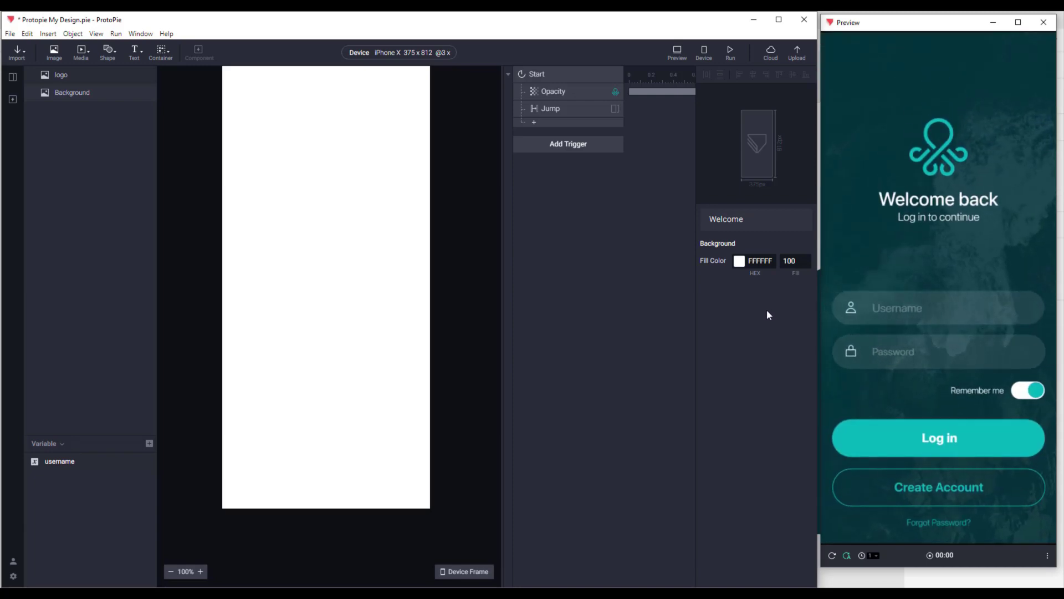
{"action": "left_click", "coordinate": [924, 312]}
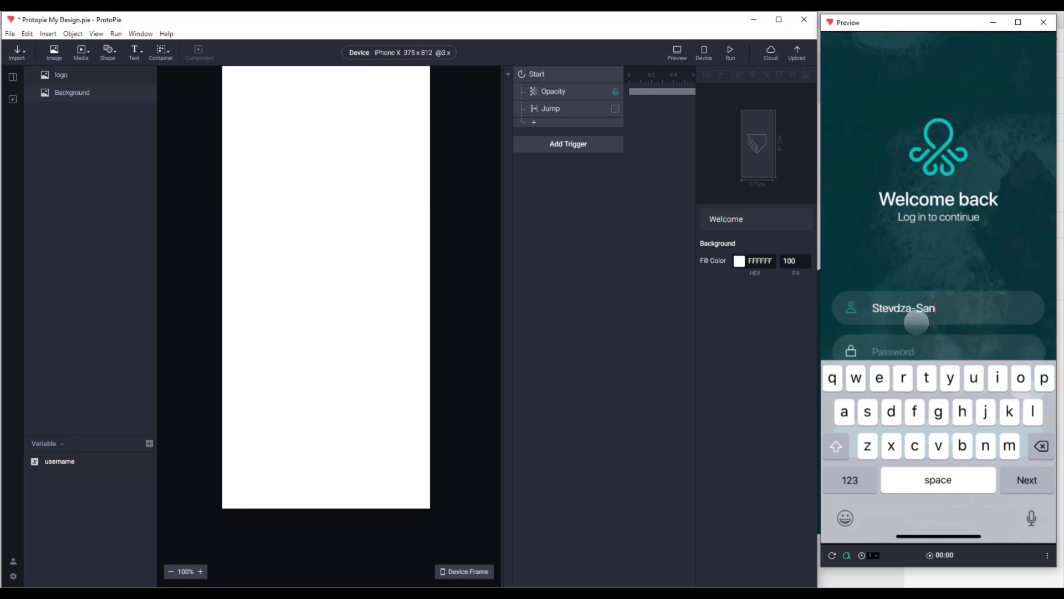
{"action": "left_click", "coordinate": [893, 348]}
{"action": "key", "text": "ctrl+v"}
{"action": "left_click", "coordinate": [944, 268]}
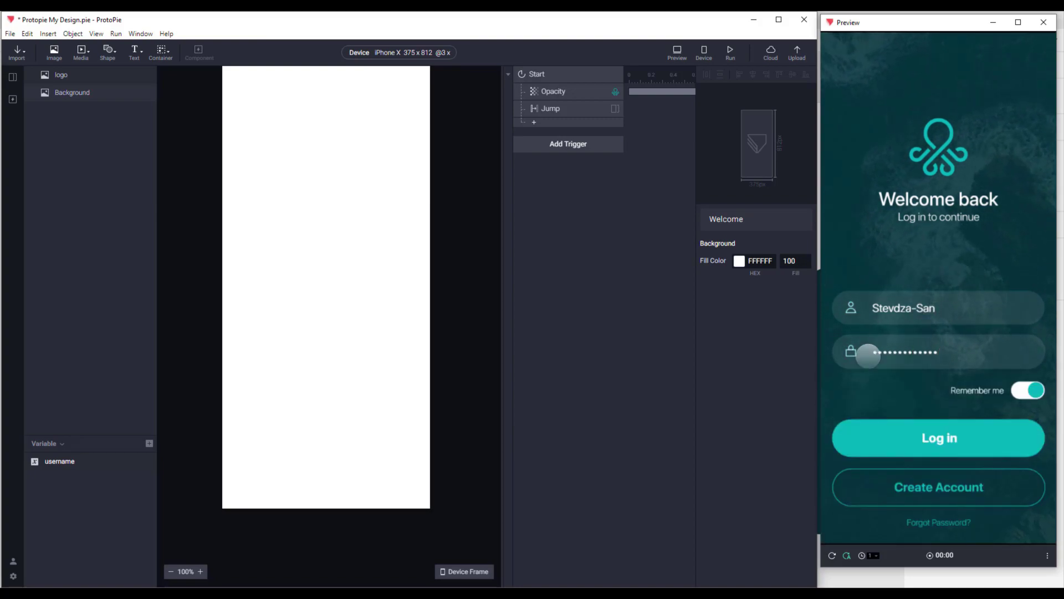
{"action": "left_click", "coordinate": [919, 434]}
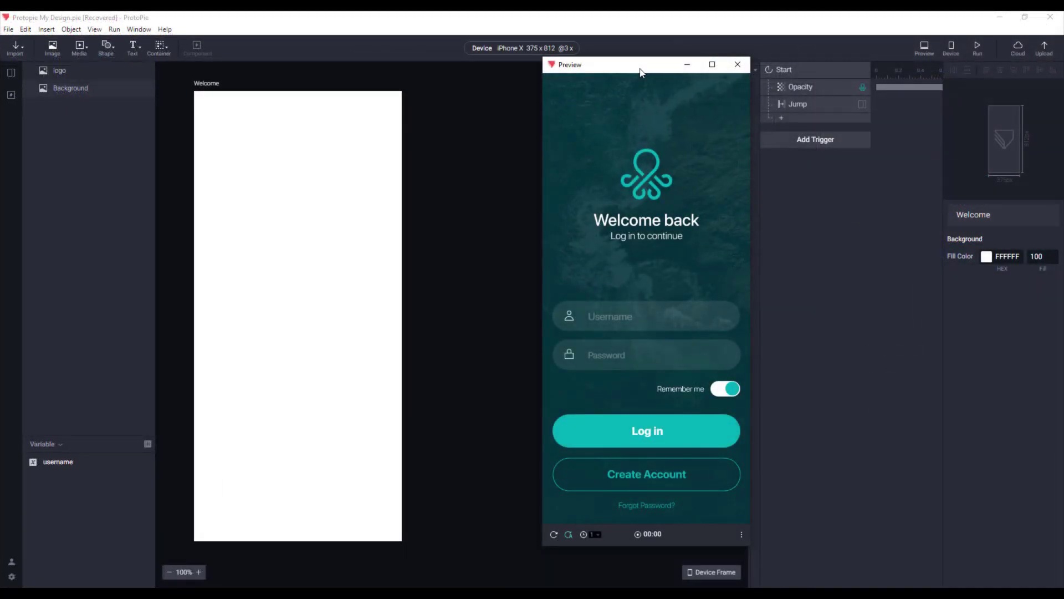
Step: Move the preview window aside and upload the prototype to the cloud to get its share link
{"action": "left_click_drag", "start_coordinate": [653, 67], "coordinate": [755, 62]}
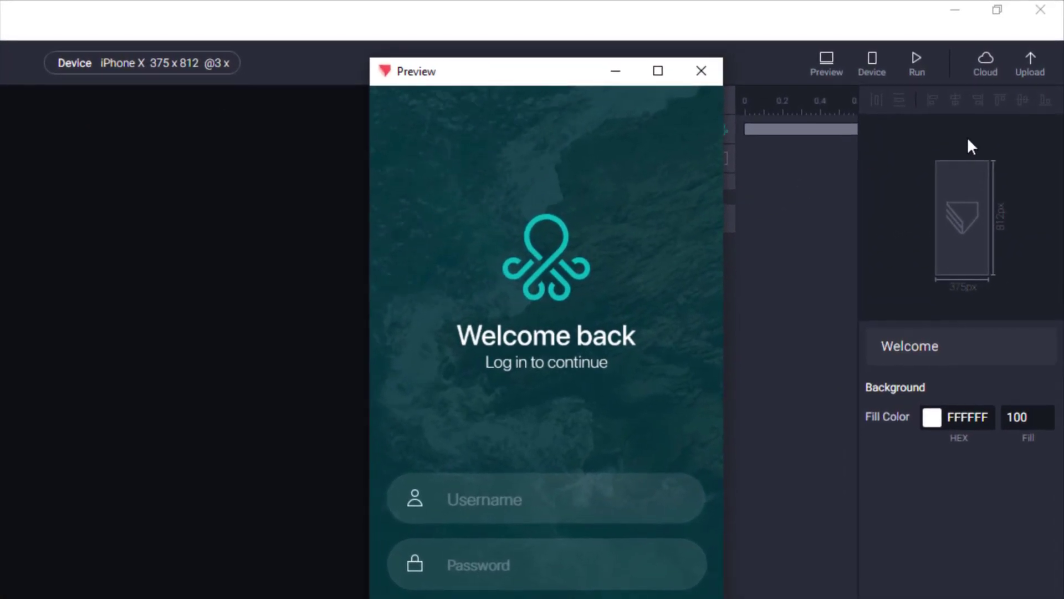
{"action": "left_click", "coordinate": [1042, 53]}
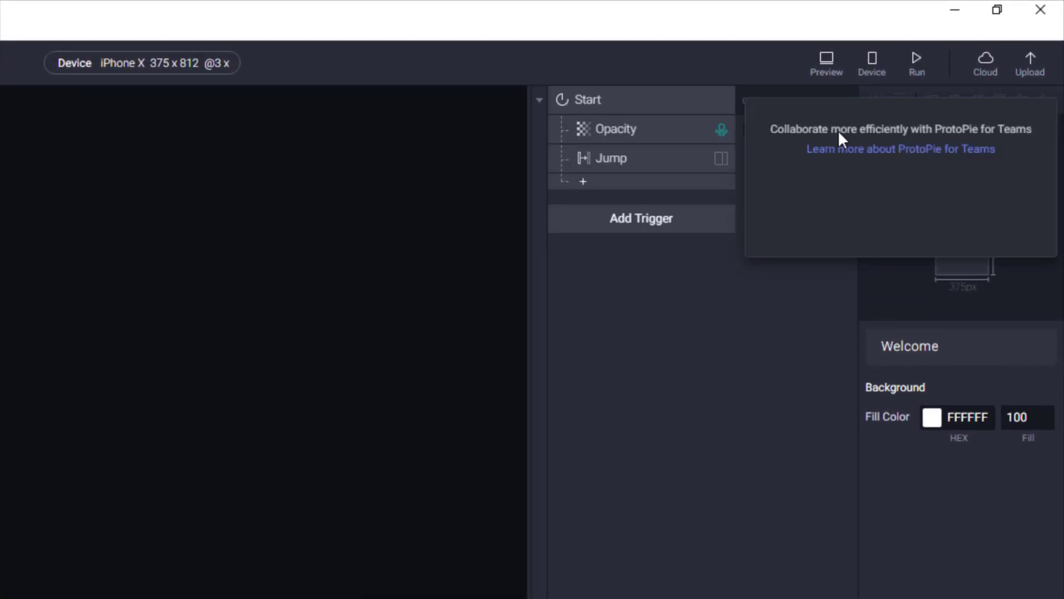
{"action": "left_click", "coordinate": [881, 153]}
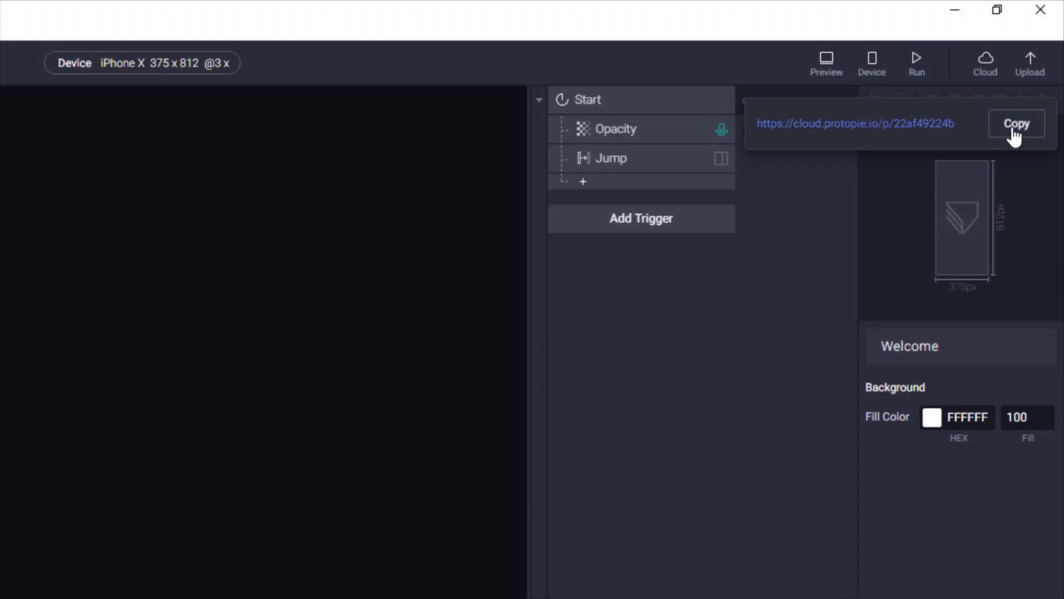
Step: Copy the prototype's share link and open it in a private Firefox window
{"action": "left_click", "coordinate": [1018, 133]}
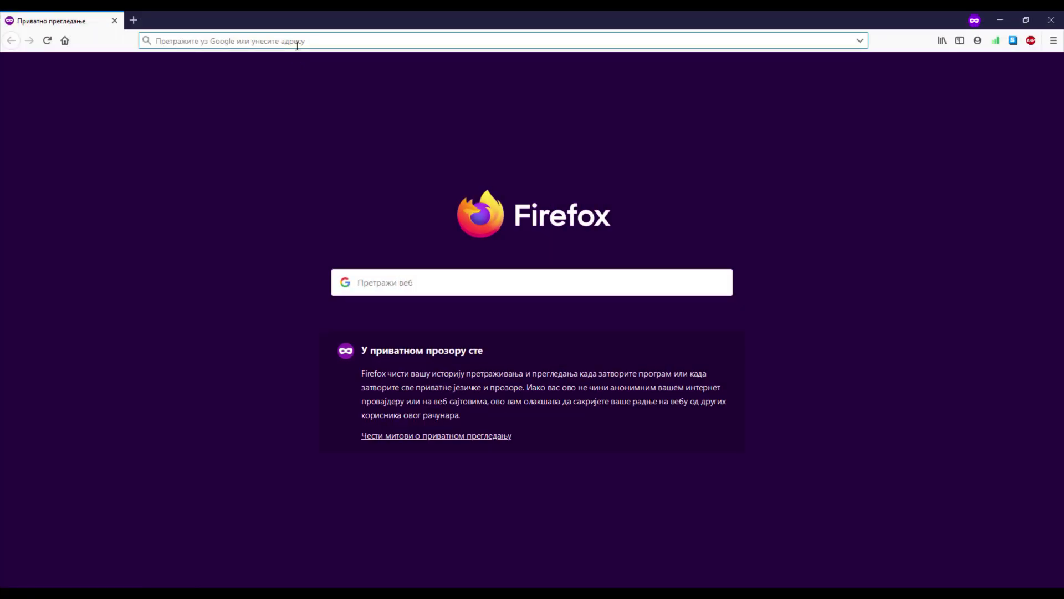
{"action": "right_click", "coordinate": [297, 47]}
{"action": "left_click", "coordinate": [331, 105]}
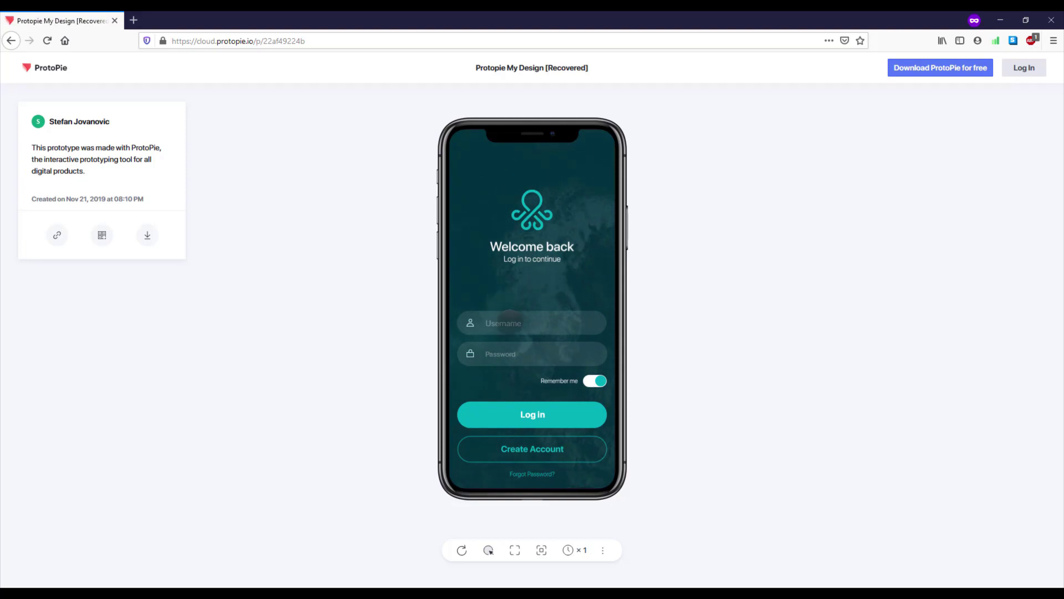
Step: Try the focus of the login fields in the shared prototype and enter the username
{"action": "left_click", "coordinate": [517, 320]}
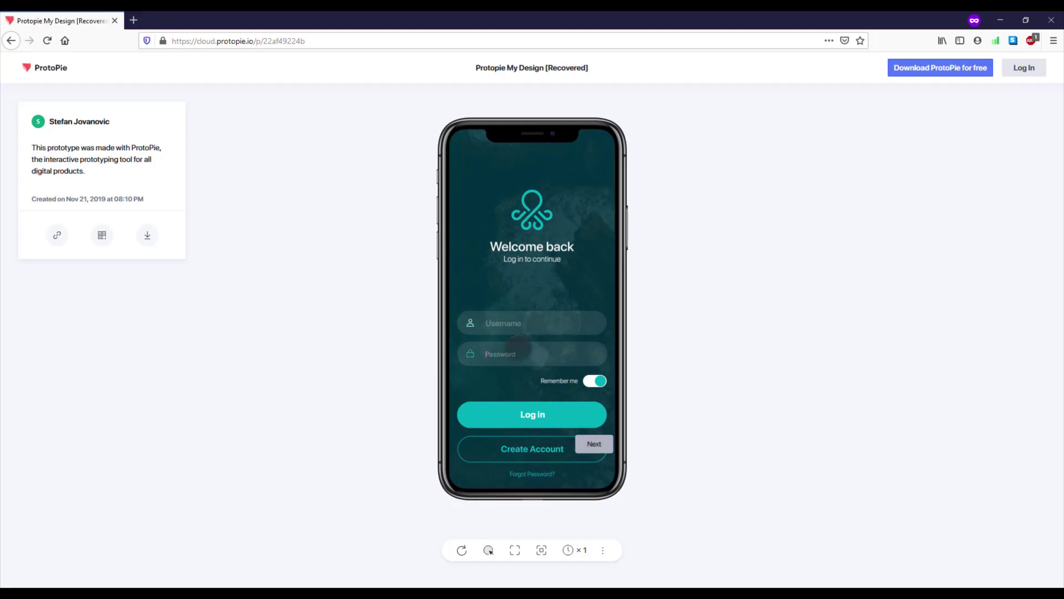
{"action": "left_click", "coordinate": [529, 313]}
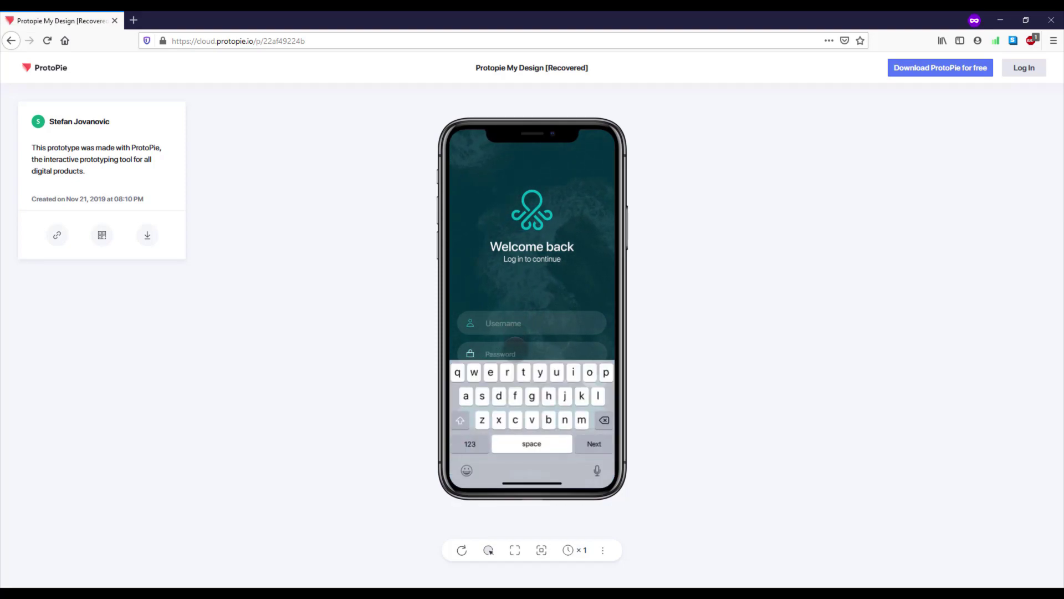
{"action": "left_click", "coordinate": [515, 346]}
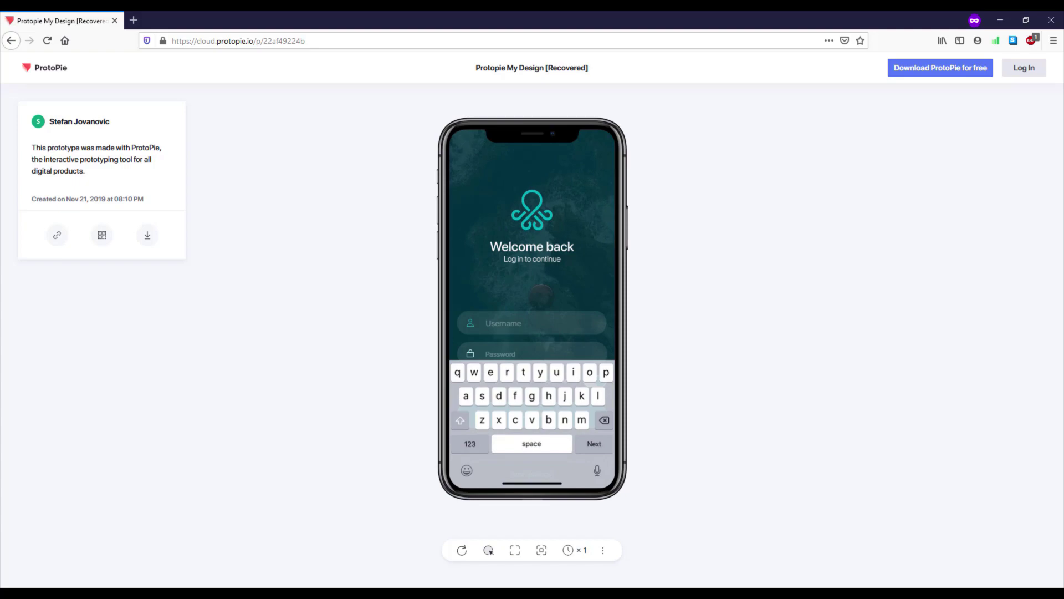
{"action": "left_click", "coordinate": [541, 300]}
{"action": "left_click", "coordinate": [526, 324]}
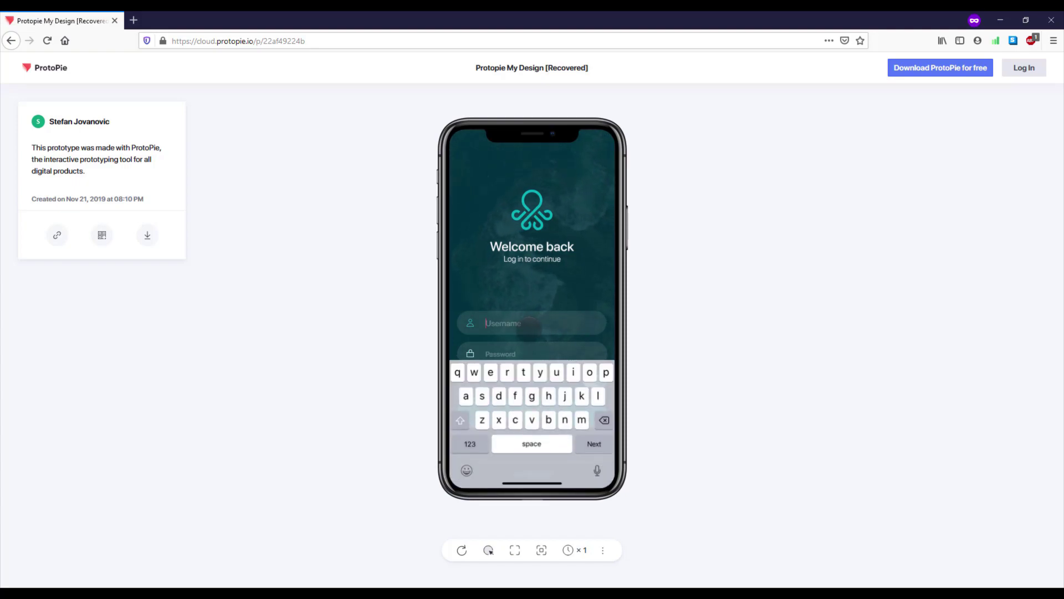
{"action": "type", "text": "Stevdza-San"}
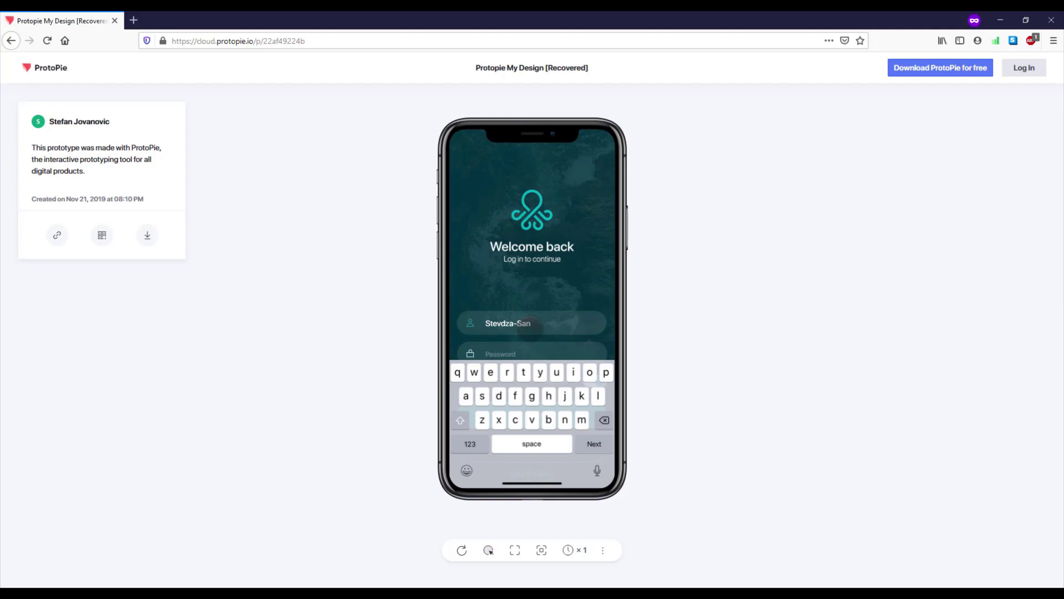
{"action": "left_click", "coordinate": [529, 324]}
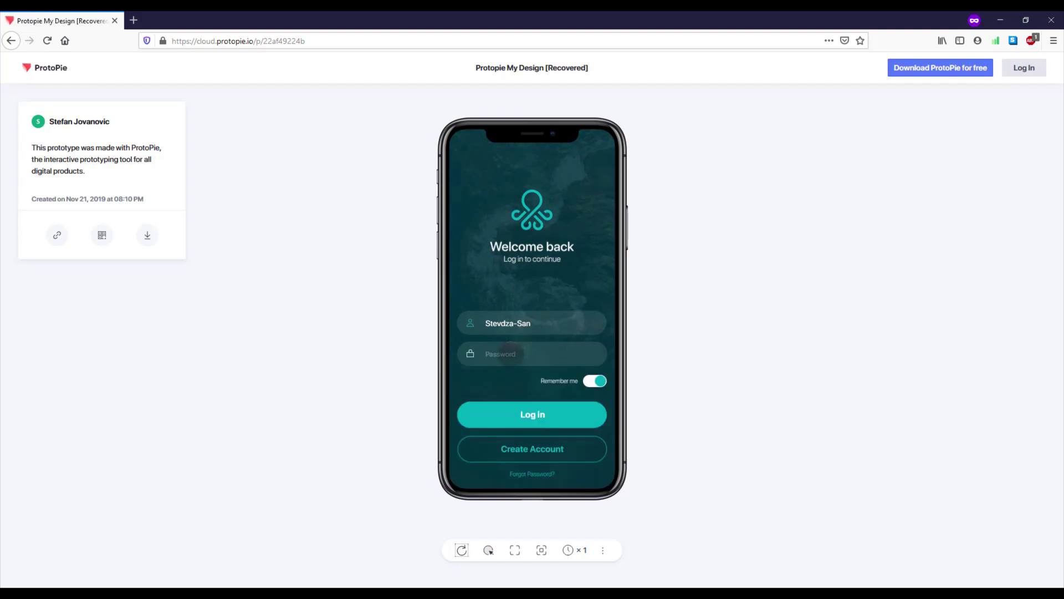
Step: Enter the account password in the shared prototype's login form and submit the entry
{"action": "left_click", "coordinate": [509, 353]}
{"action": "type", "text": "password12345"}
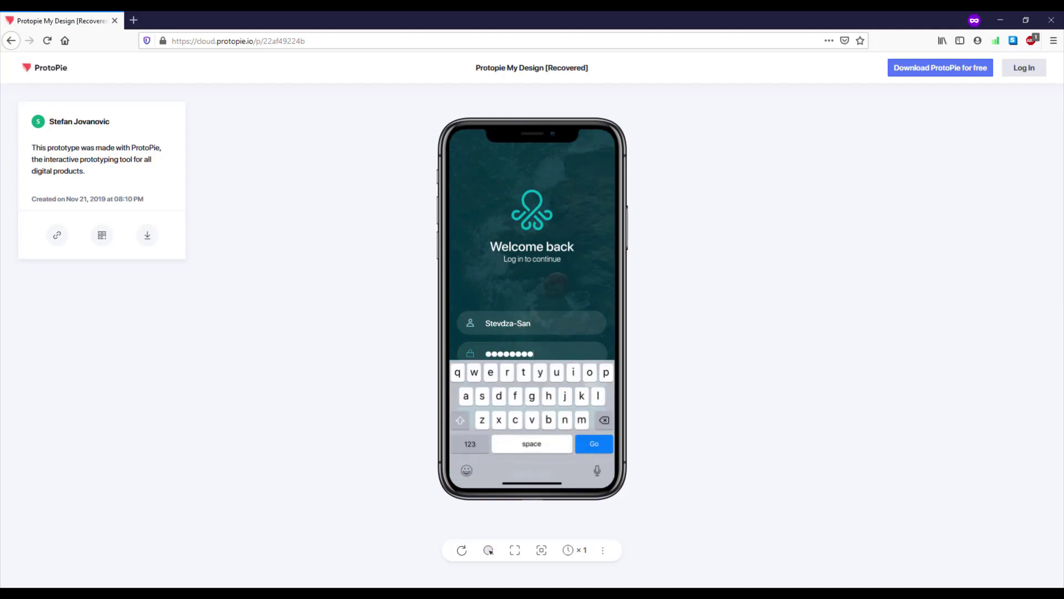
{"action": "key", "text": "Return"}
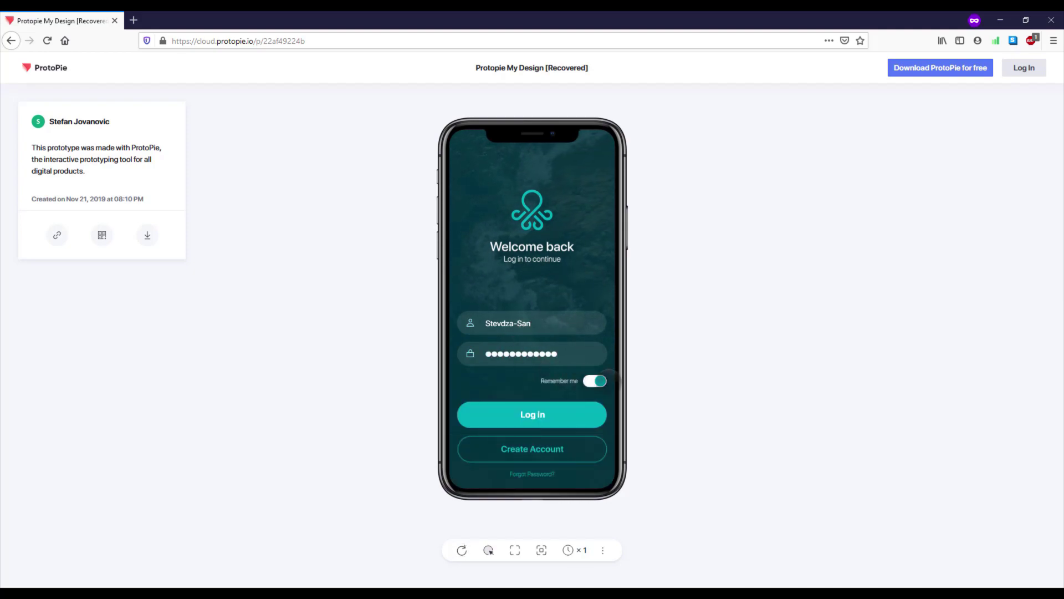
Step: Switch Remember me off and back on, and test logging in to the Profile page and logging out
{"action": "left_click", "coordinate": [595, 380]}
{"action": "left_click", "coordinate": [595, 381]}
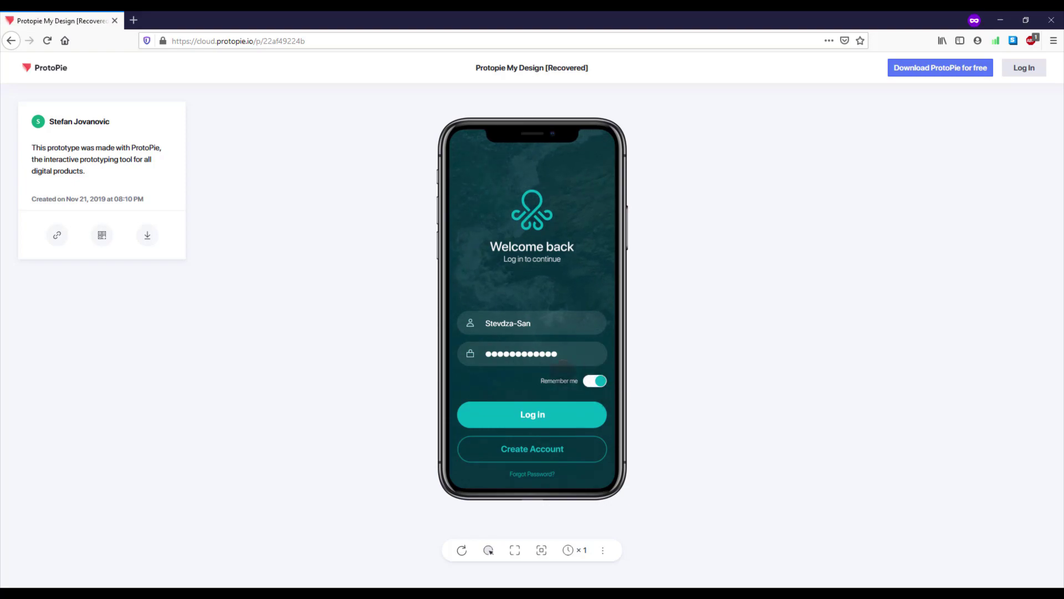
{"action": "left_click", "coordinate": [559, 414]}
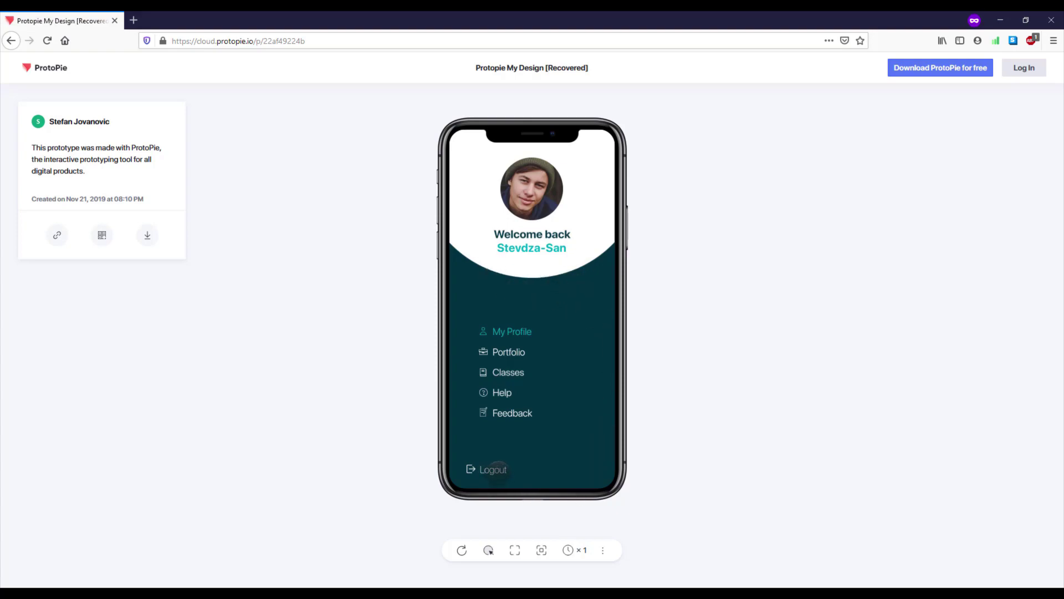
{"action": "left_click", "coordinate": [491, 477]}
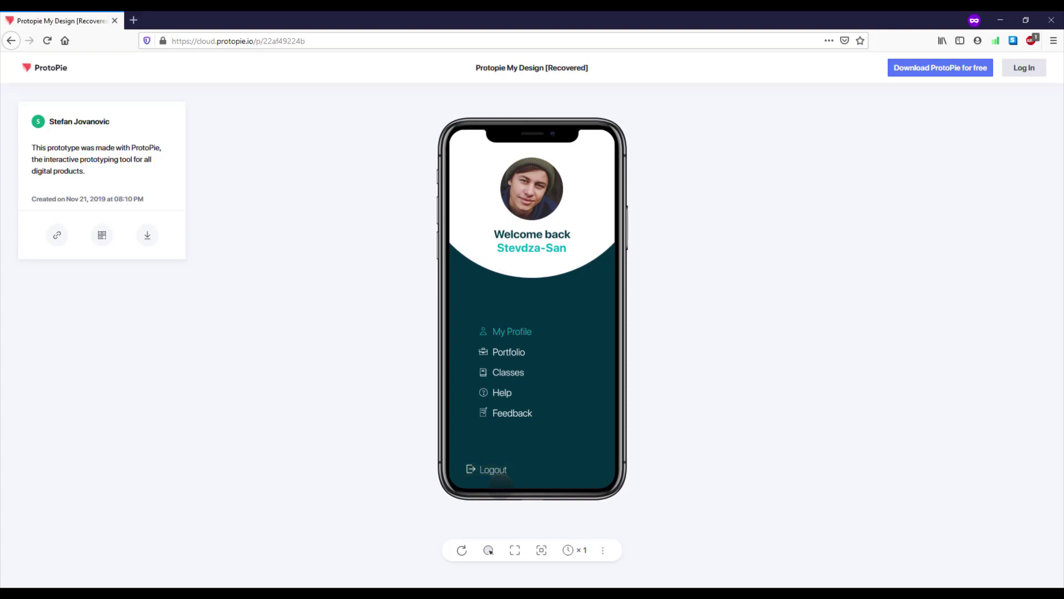